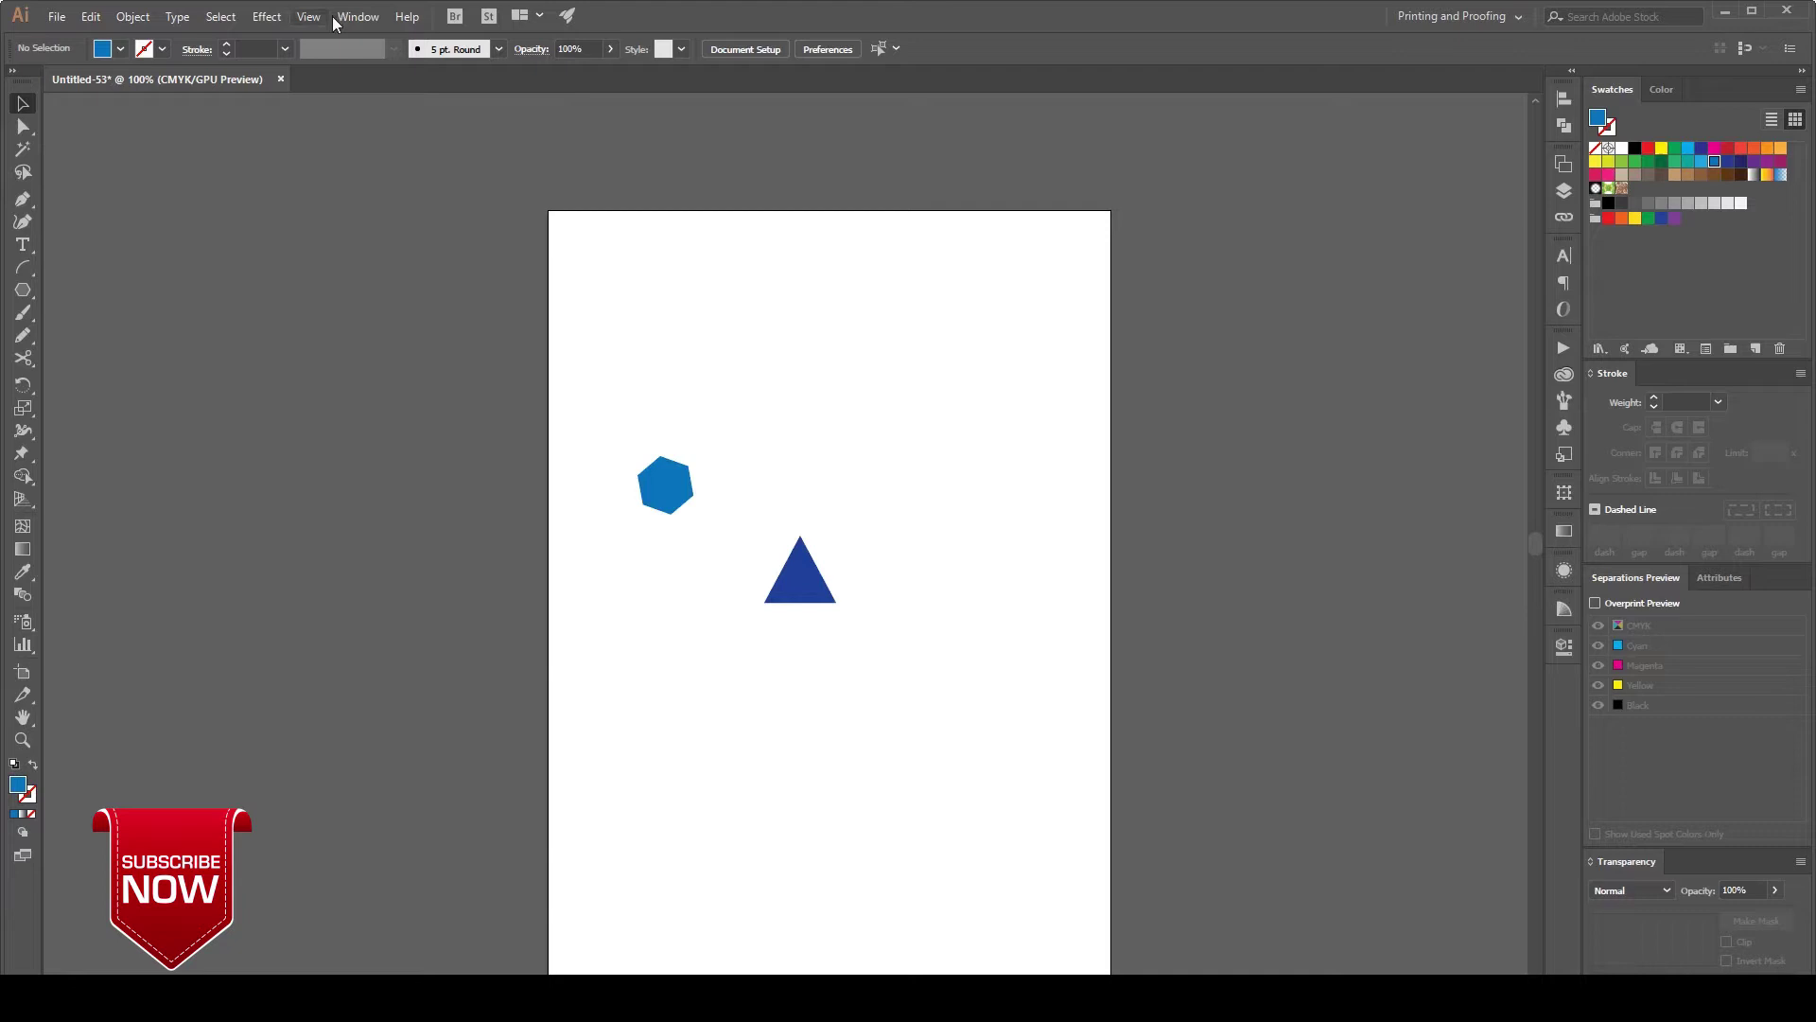
- Open the Align panel from the Window menu and look over its Align To options unchanged
{"action": "left_click", "coordinate": [357, 16]}
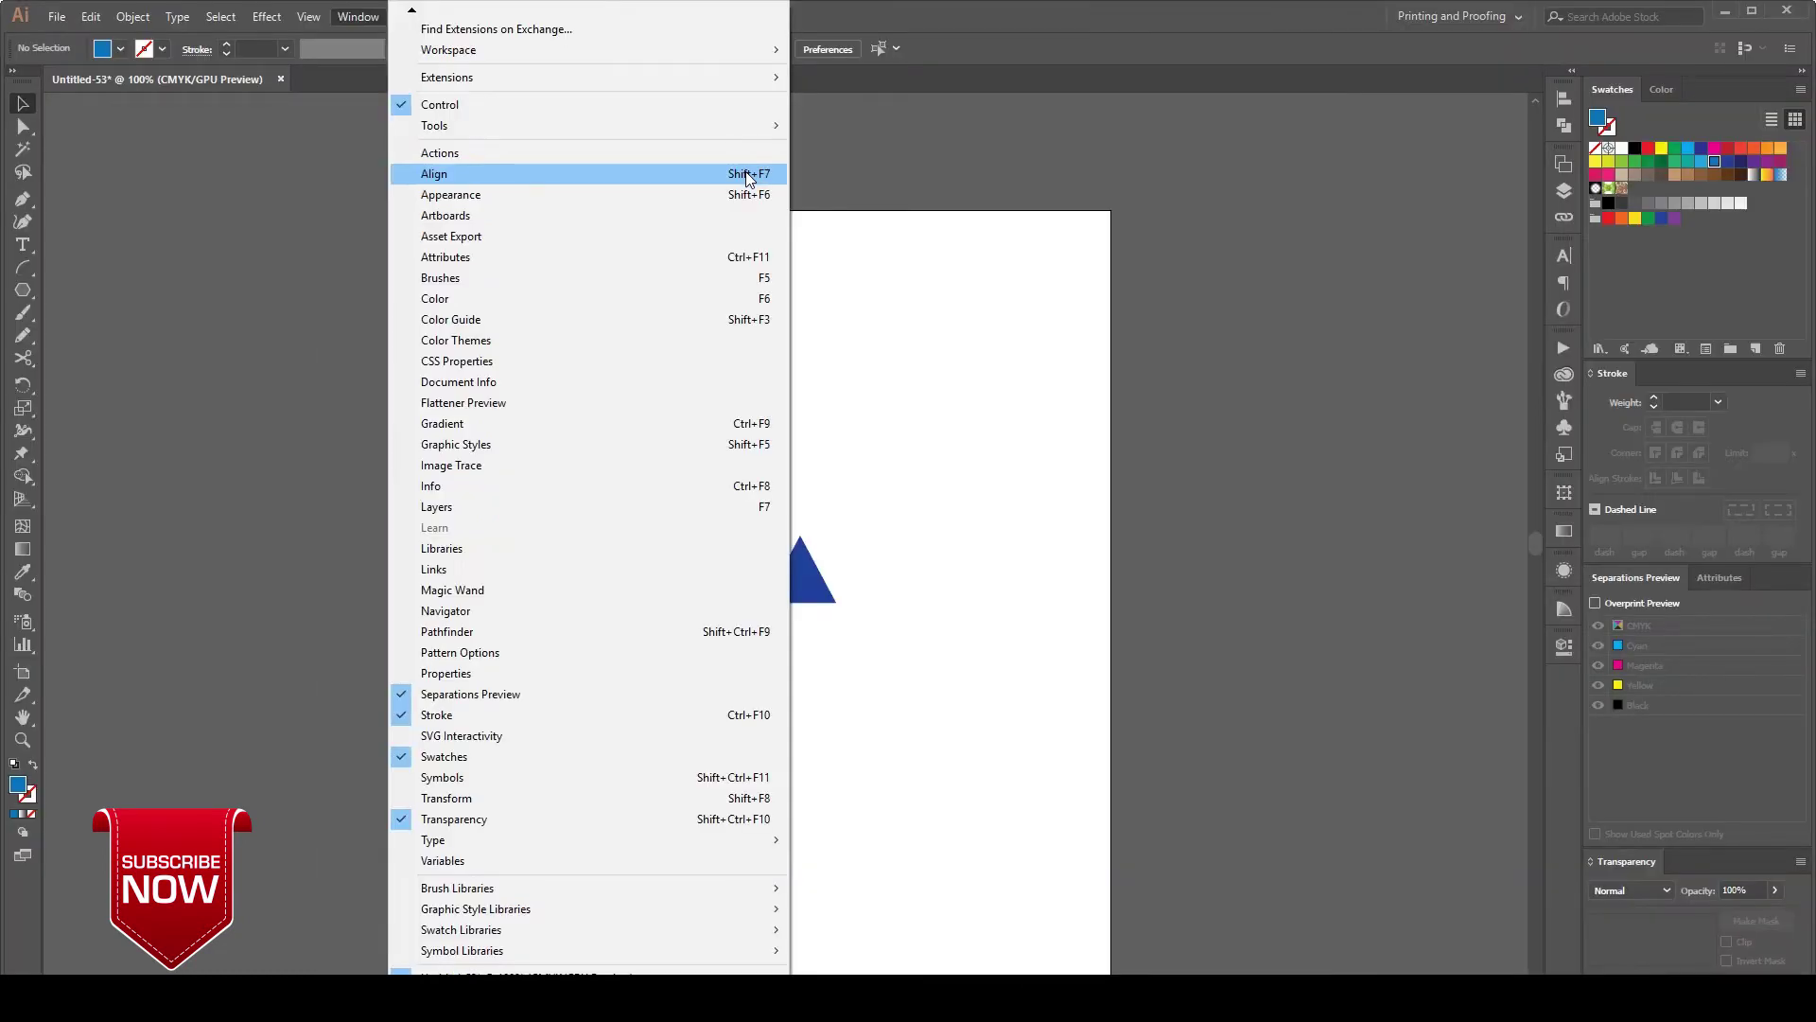
{"action": "left_click", "coordinate": [748, 174]}
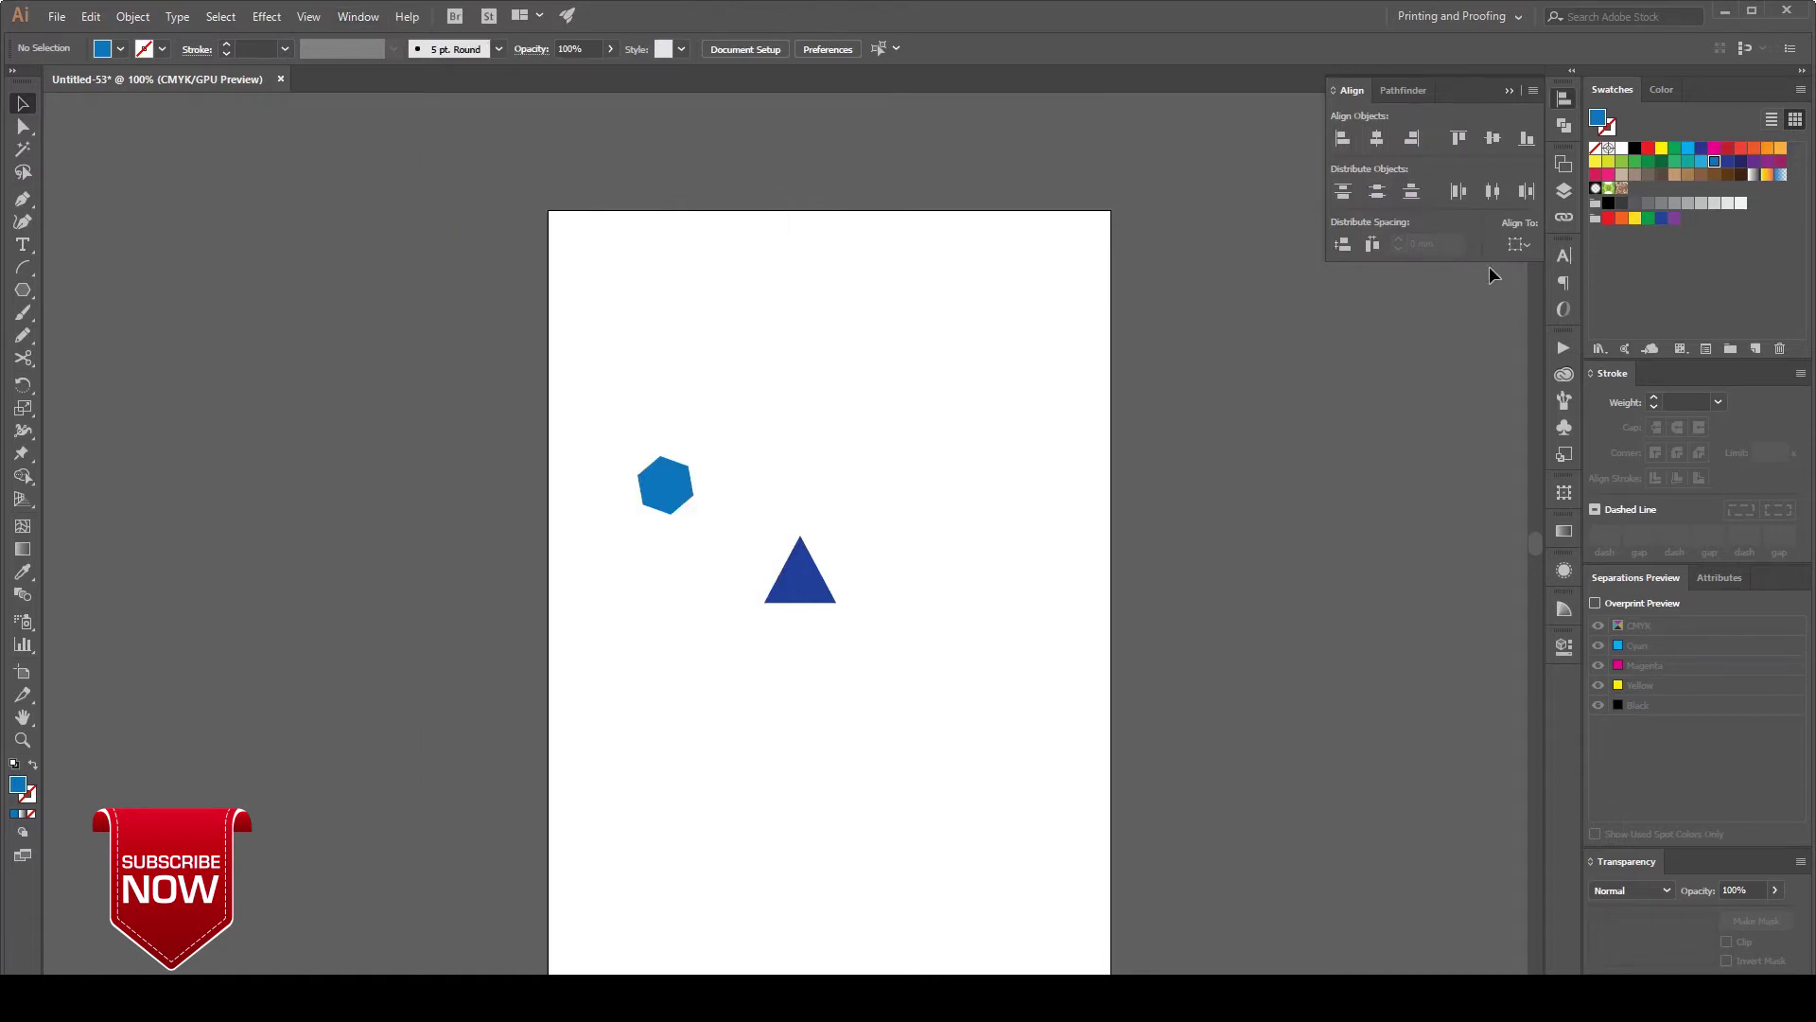
{"action": "left_click", "coordinate": [1521, 247]}
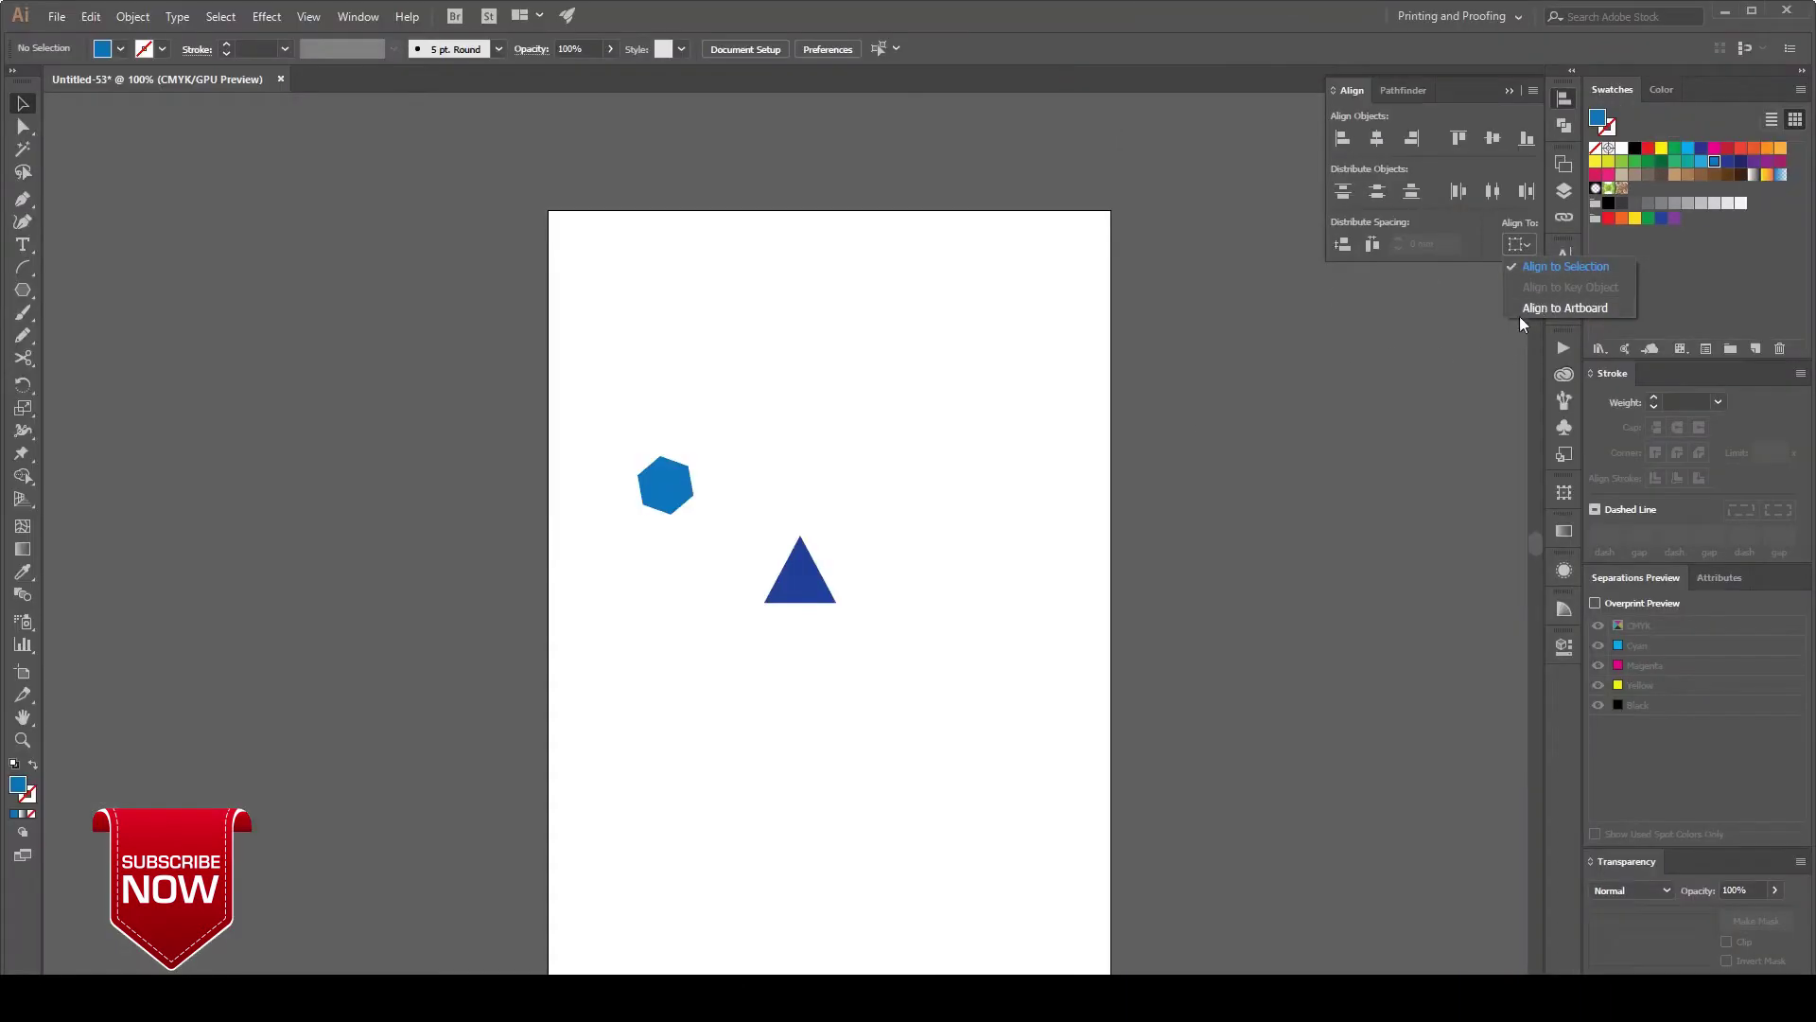
{"action": "left_click", "coordinate": [1174, 431]}
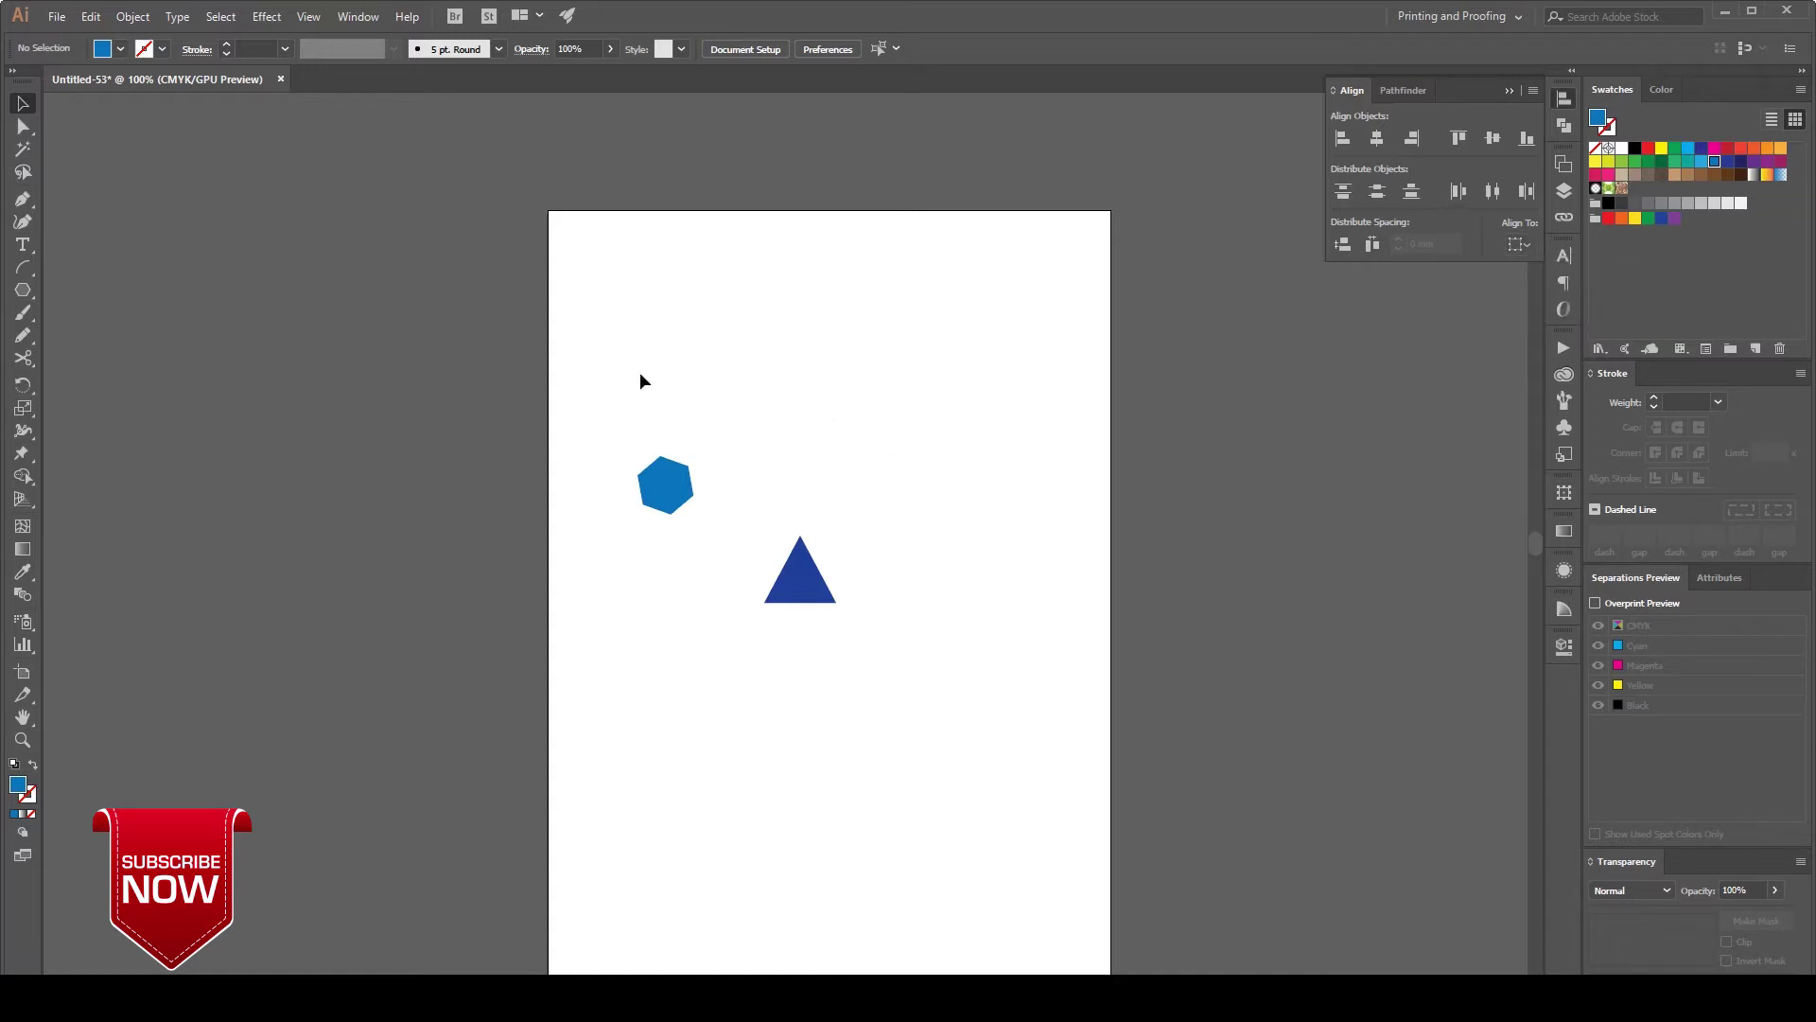
- Marquee-select the hexagon and triangle with the Selection Tool, leaving Align To as is
{"action": "left_click", "coordinate": [24, 106]}
{"action": "mouse_move", "coordinate": [559, 355]}
{"action": "left_mouse_down"}
{"action": "mouse_move", "coordinate": [647, 482]}
{"action": "mouse_move", "coordinate": [931, 711]}
{"action": "left_mouse_up"}
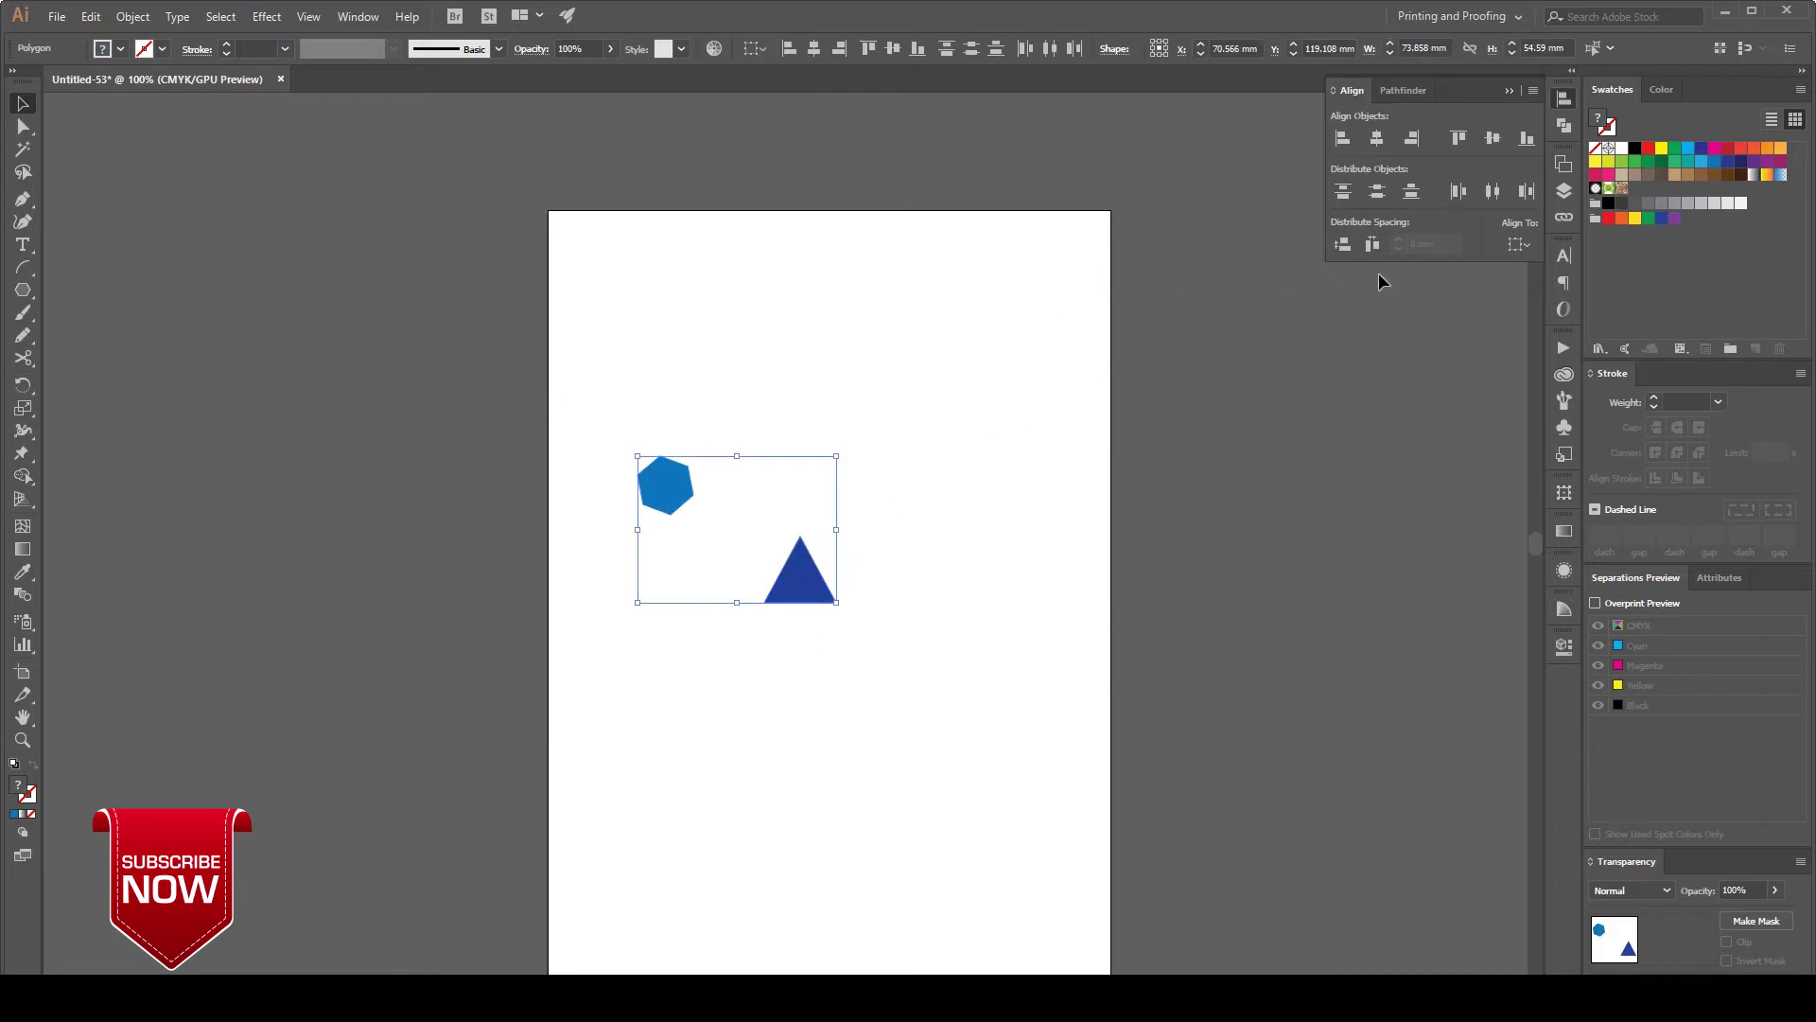
{"action": "left_click", "coordinate": [1519, 244]}
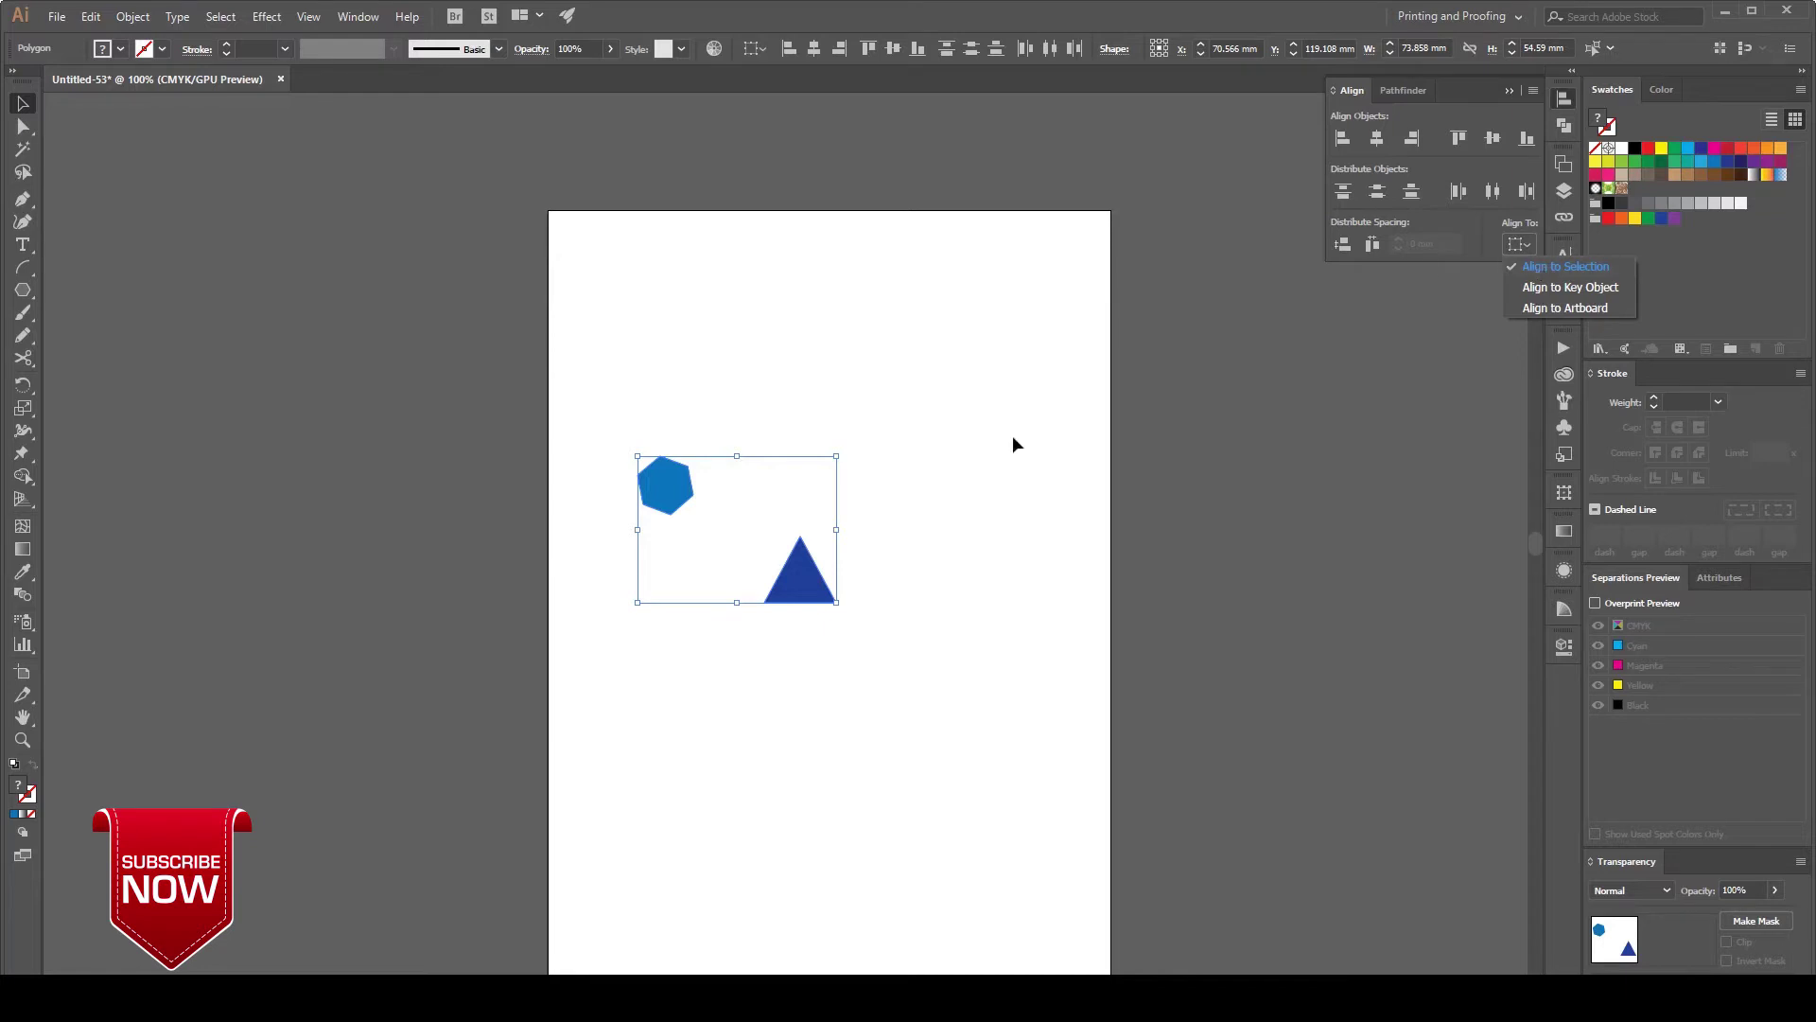
{"action": "left_click", "coordinate": [1430, 112]}
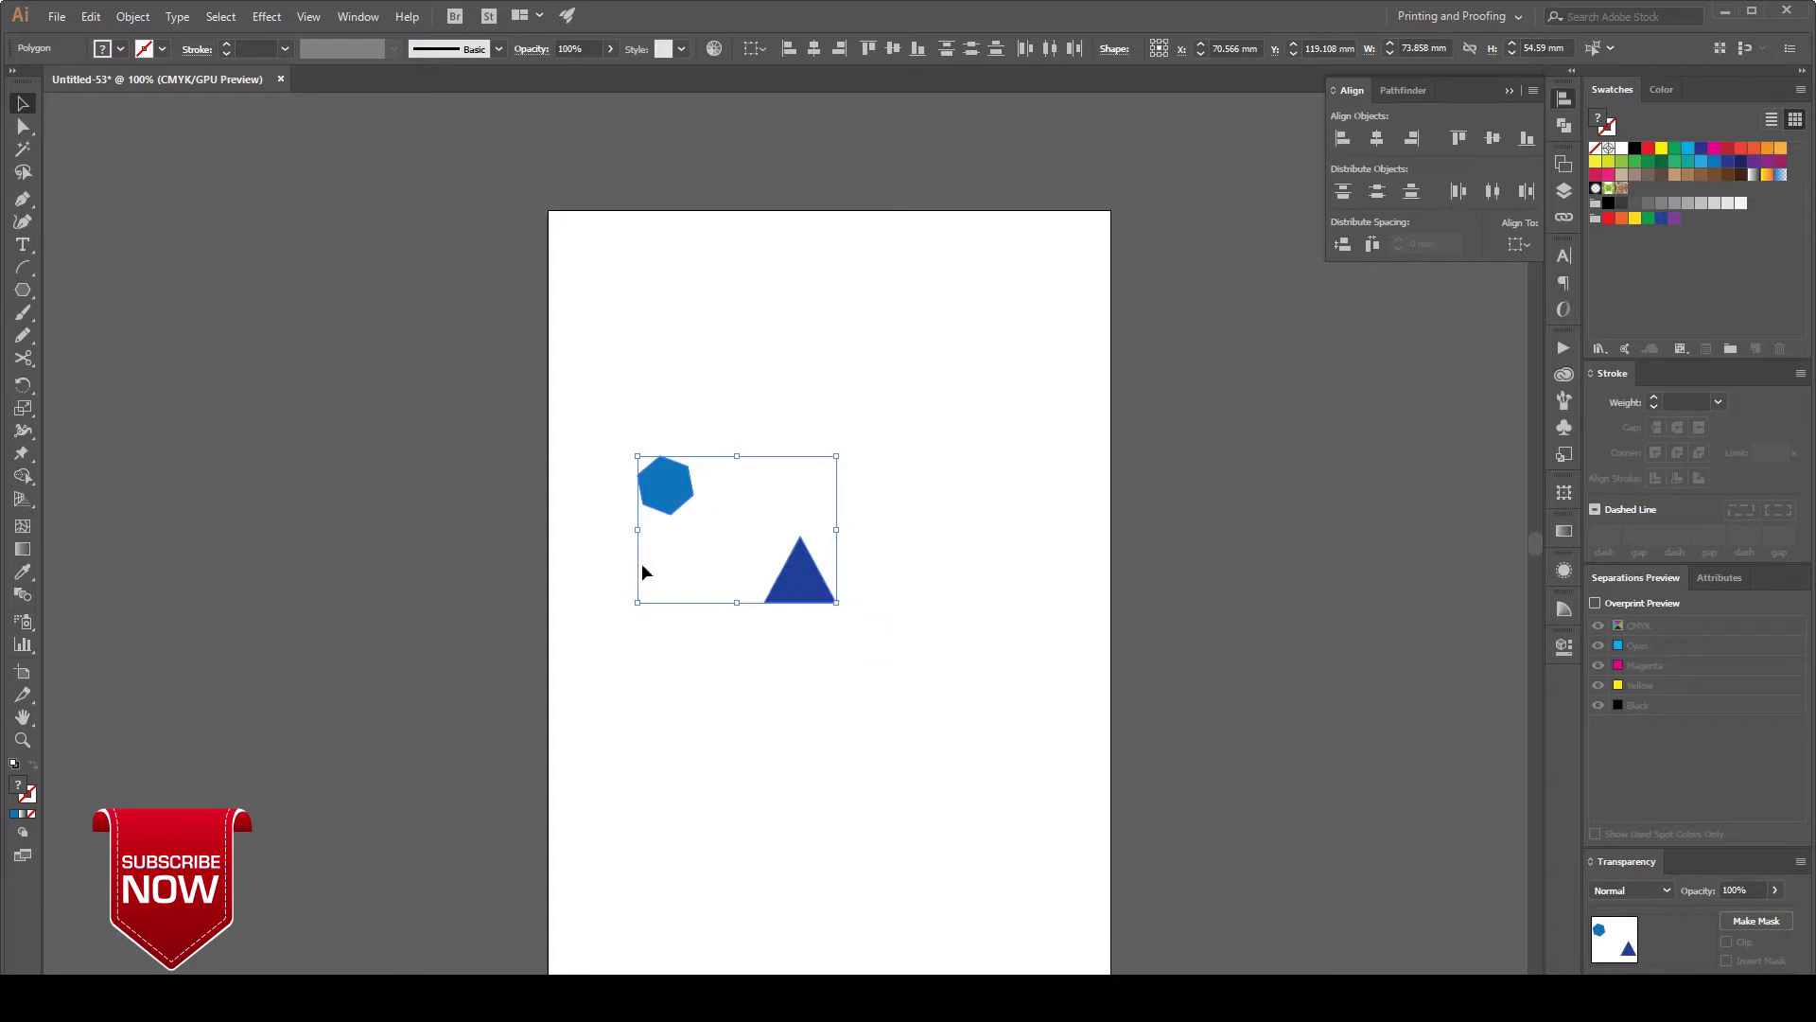
- Move the hexagon up toward top-left and the triangle down to the lower right
{"action": "left_click", "coordinate": [1024, 568]}
{"action": "left_click_drag", "start_coordinate": [643, 506], "coordinate": [634, 340]}
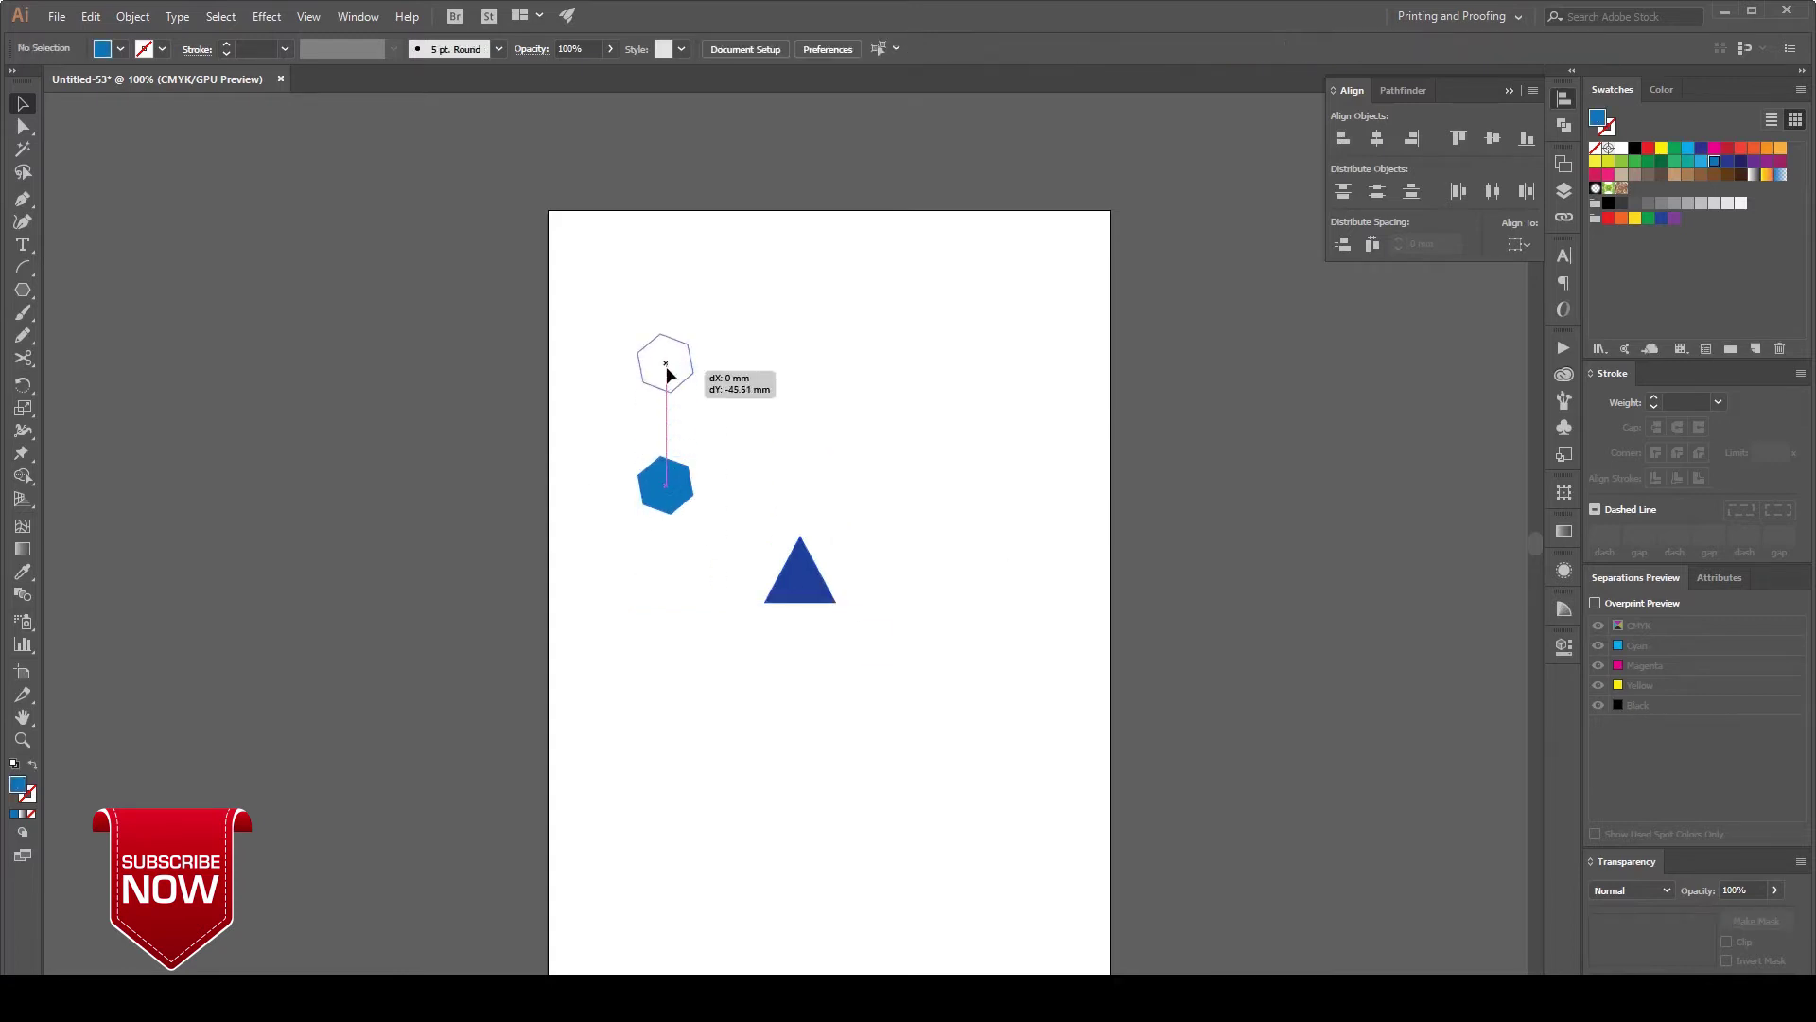
{"action": "left_click_drag", "start_coordinate": [804, 586], "coordinate": [1013, 905]}
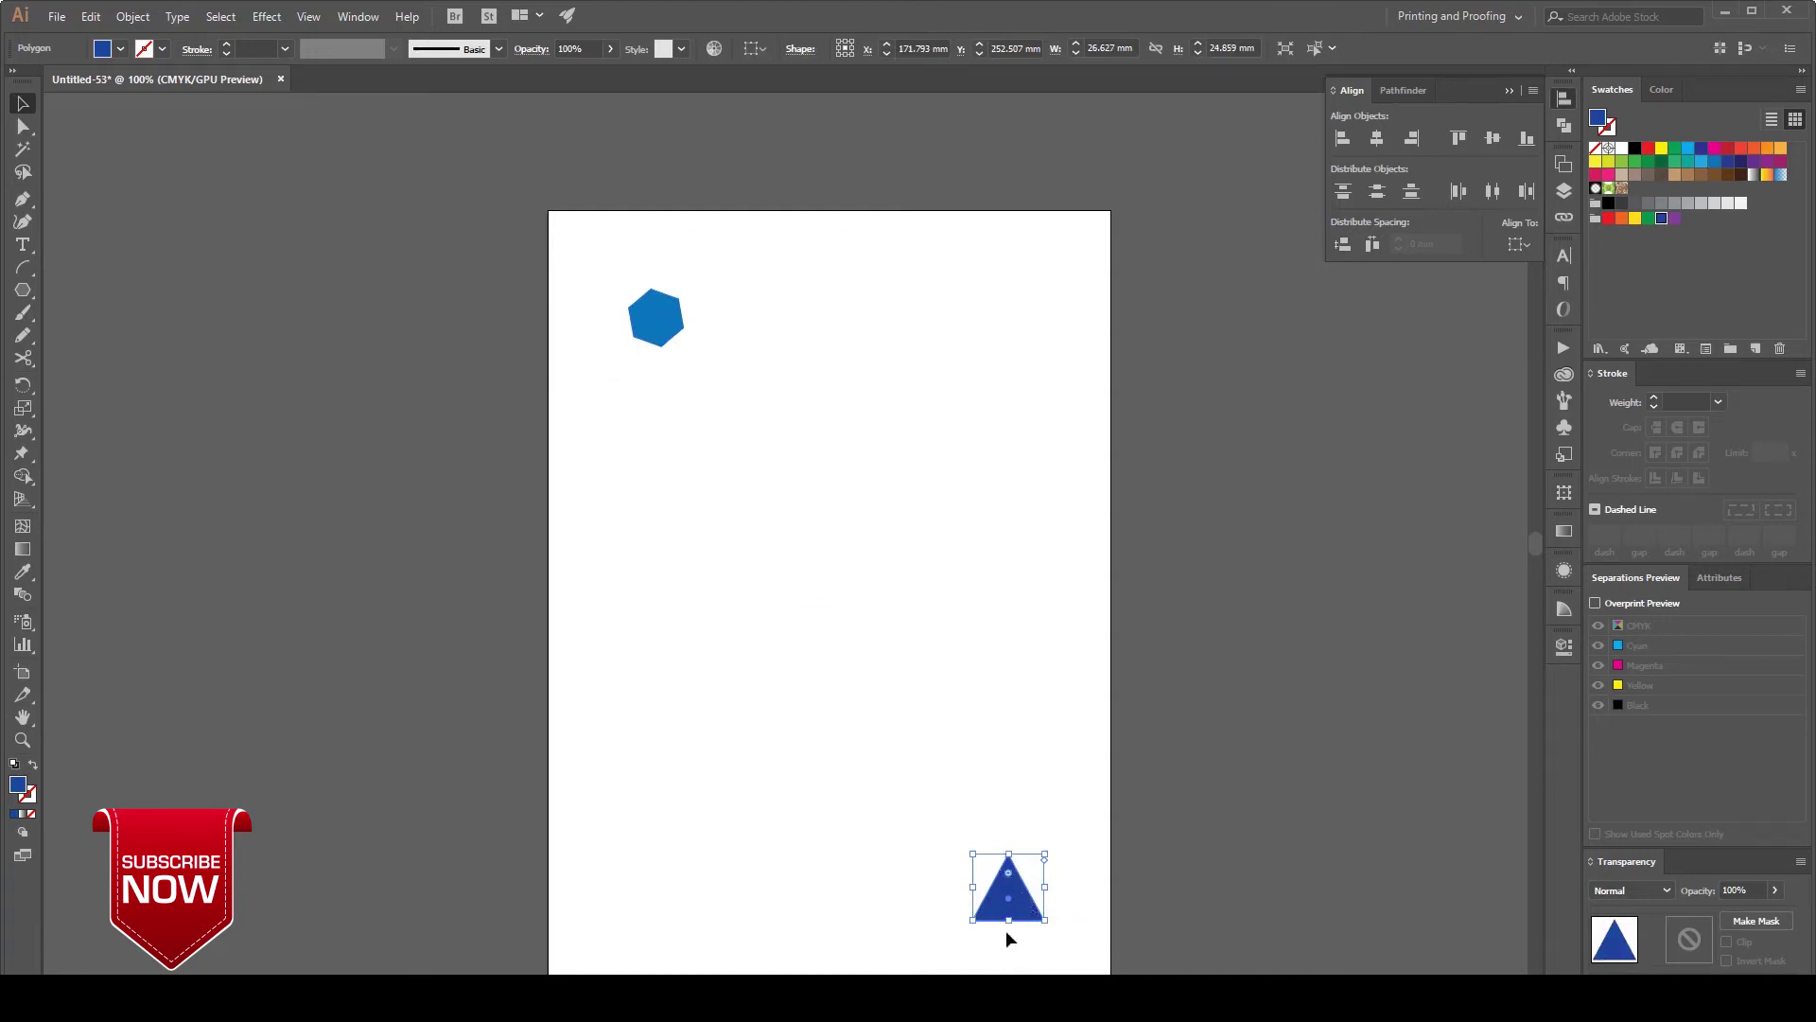
{"action": "key", "text": "a"}
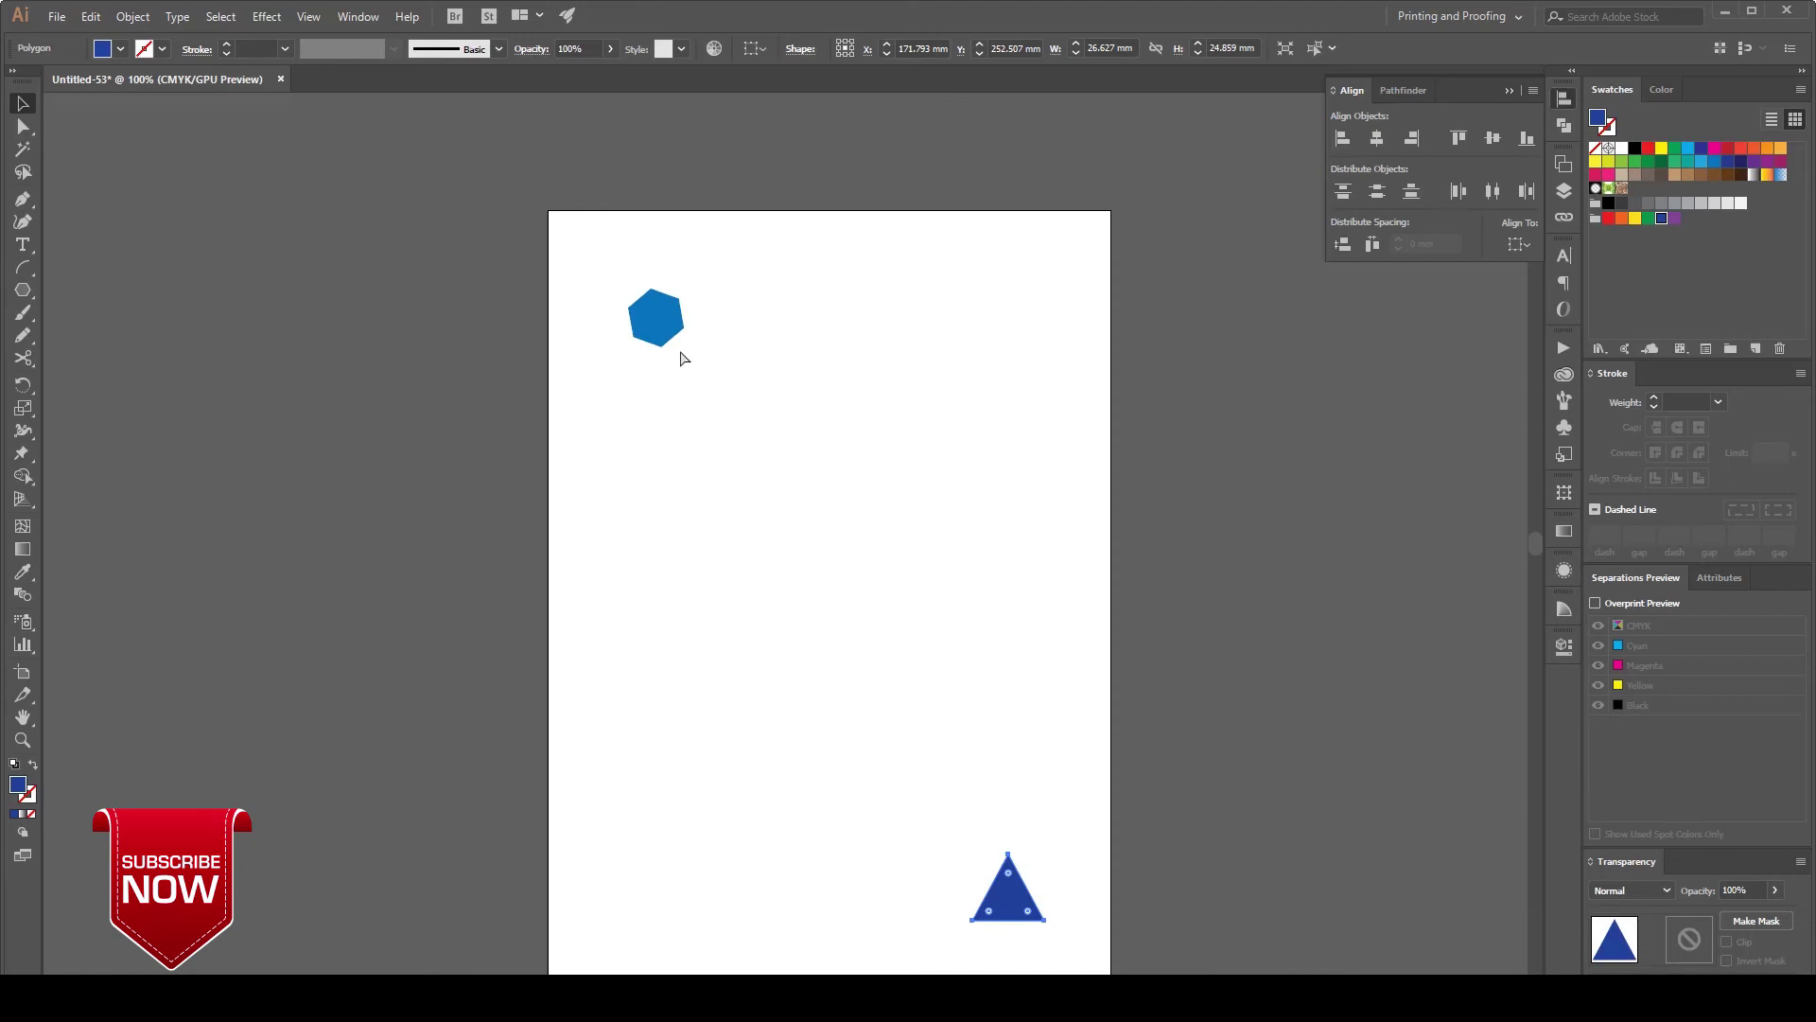
{"action": "key", "text": "v"}
{"action": "left_click", "coordinate": [743, 389]}
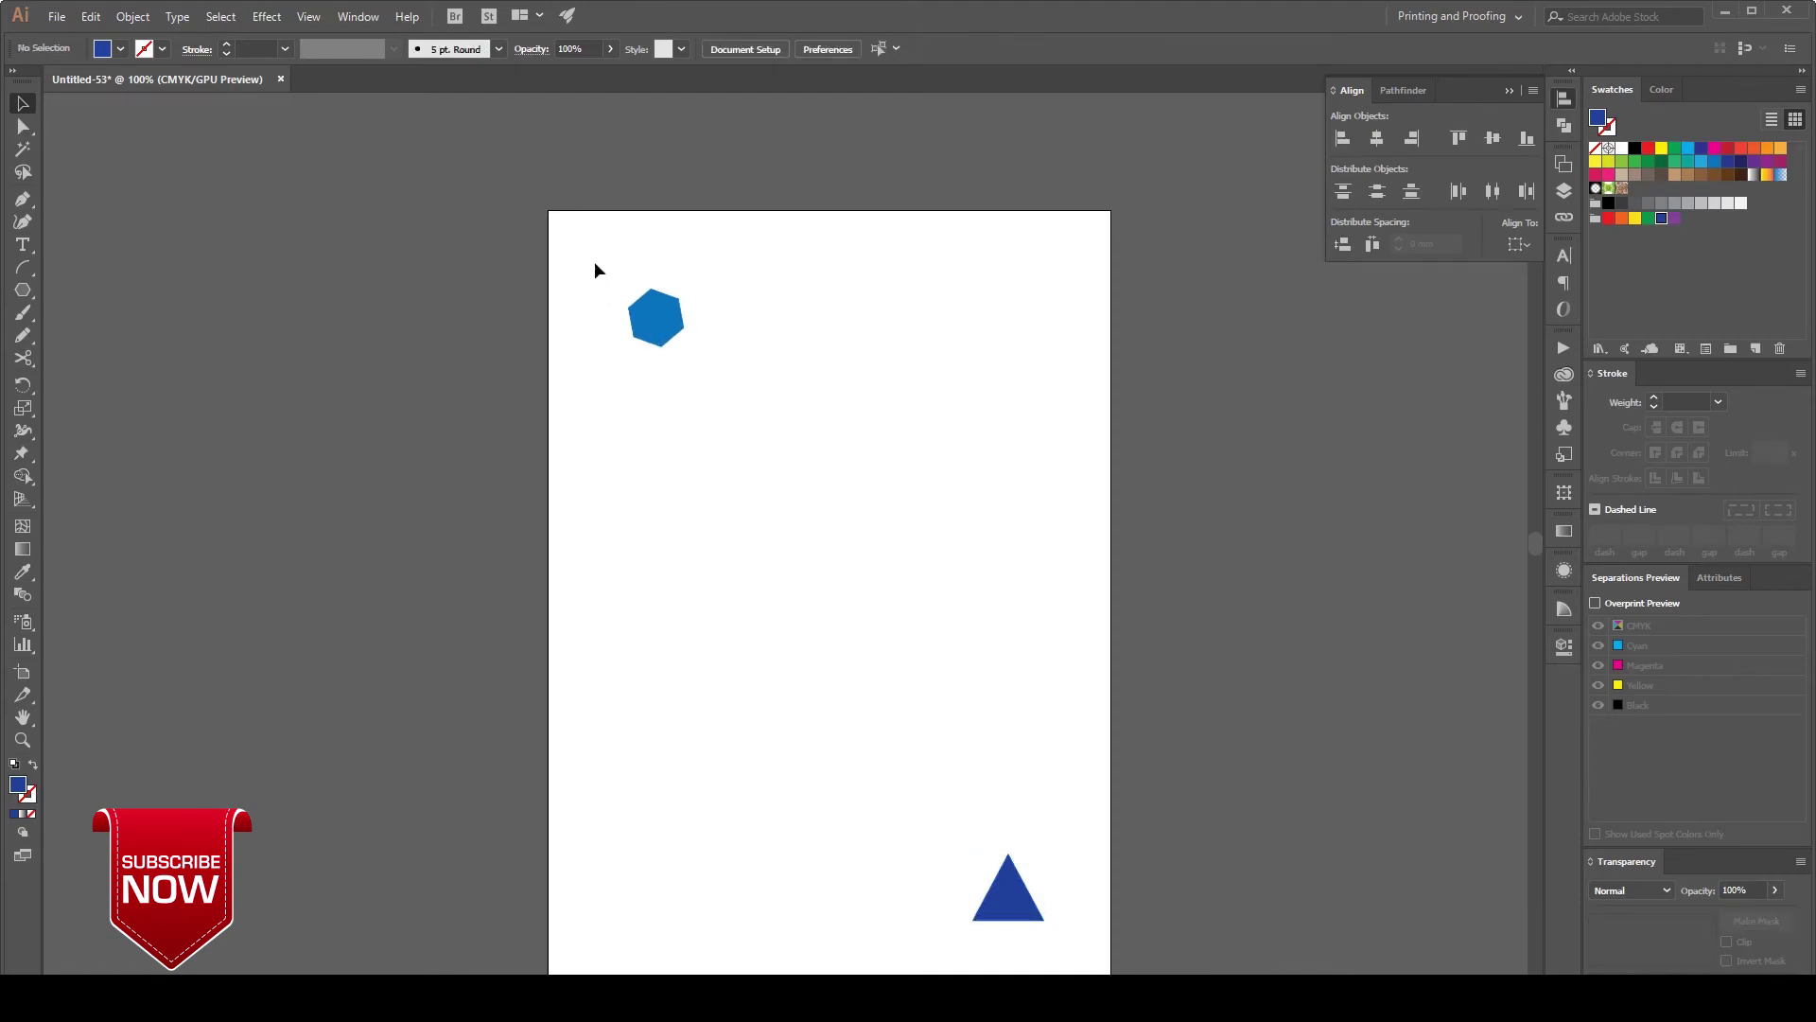
- Select both shapes and align their left edges
{"action": "left_click_drag", "start_coordinate": [593, 258], "coordinate": [1070, 950]}
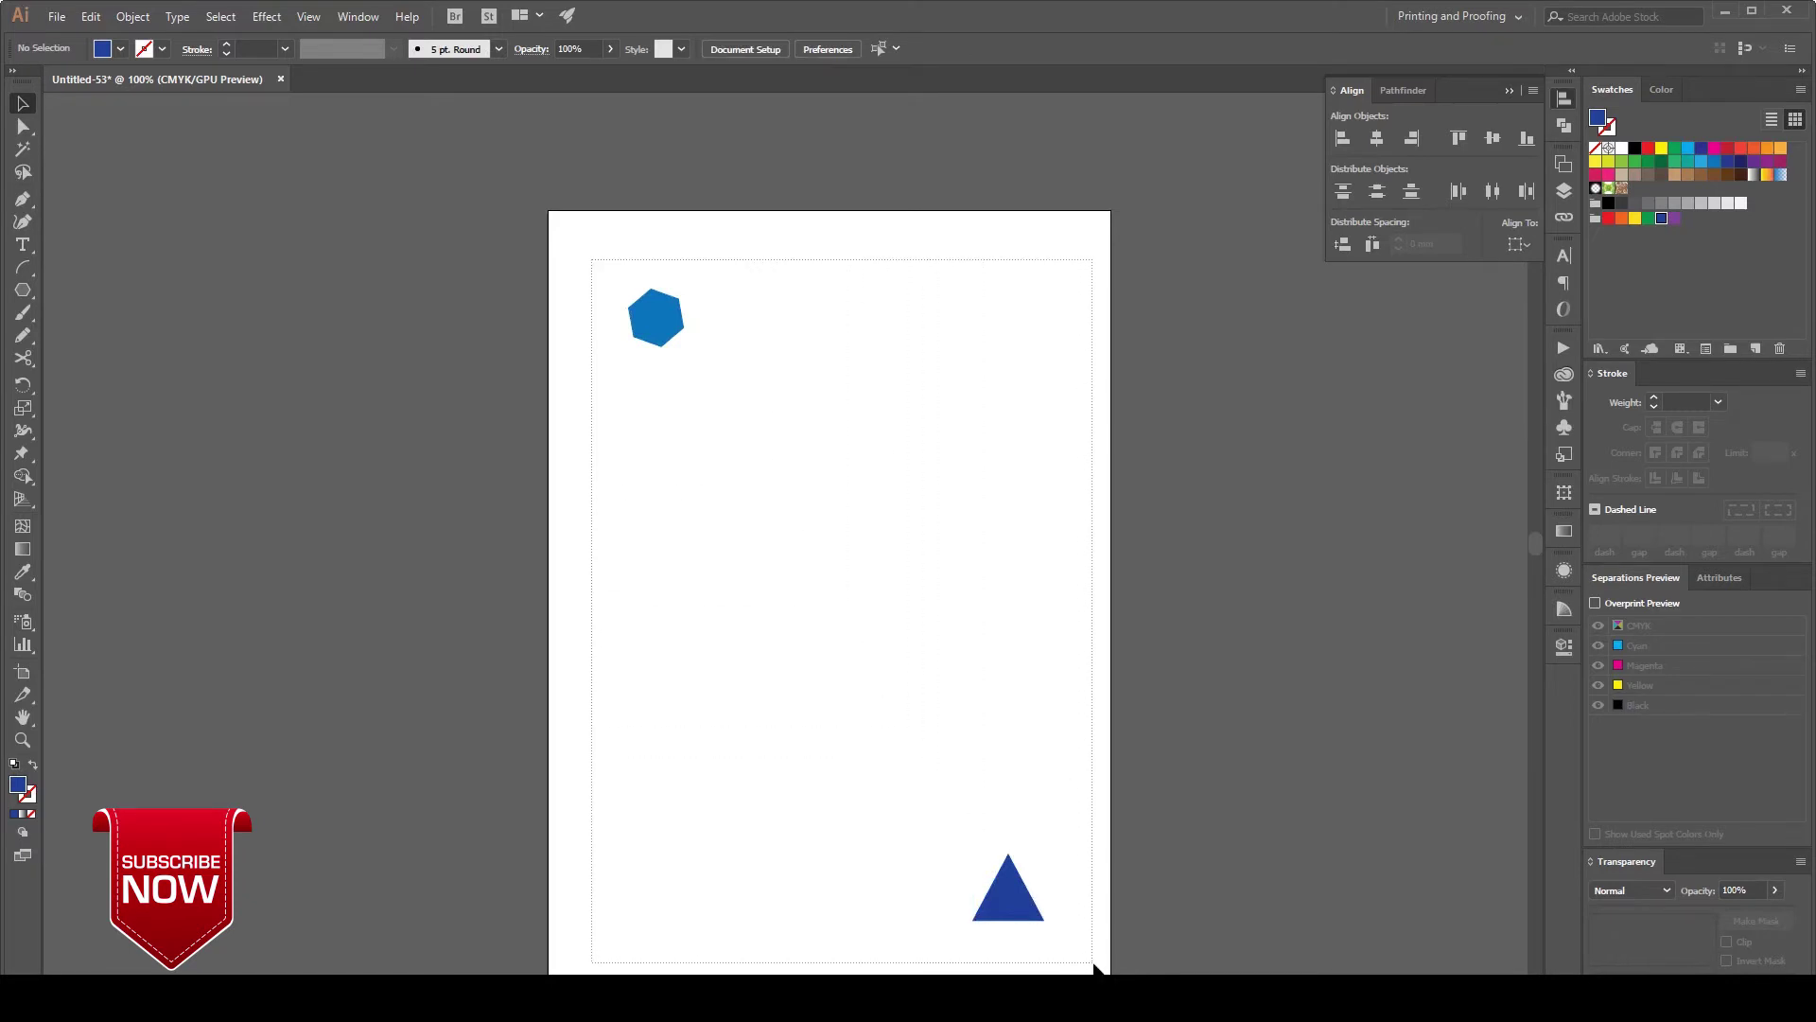
{"action": "left_click_drag", "start_coordinate": [1070, 950], "coordinate": [1090, 971]}
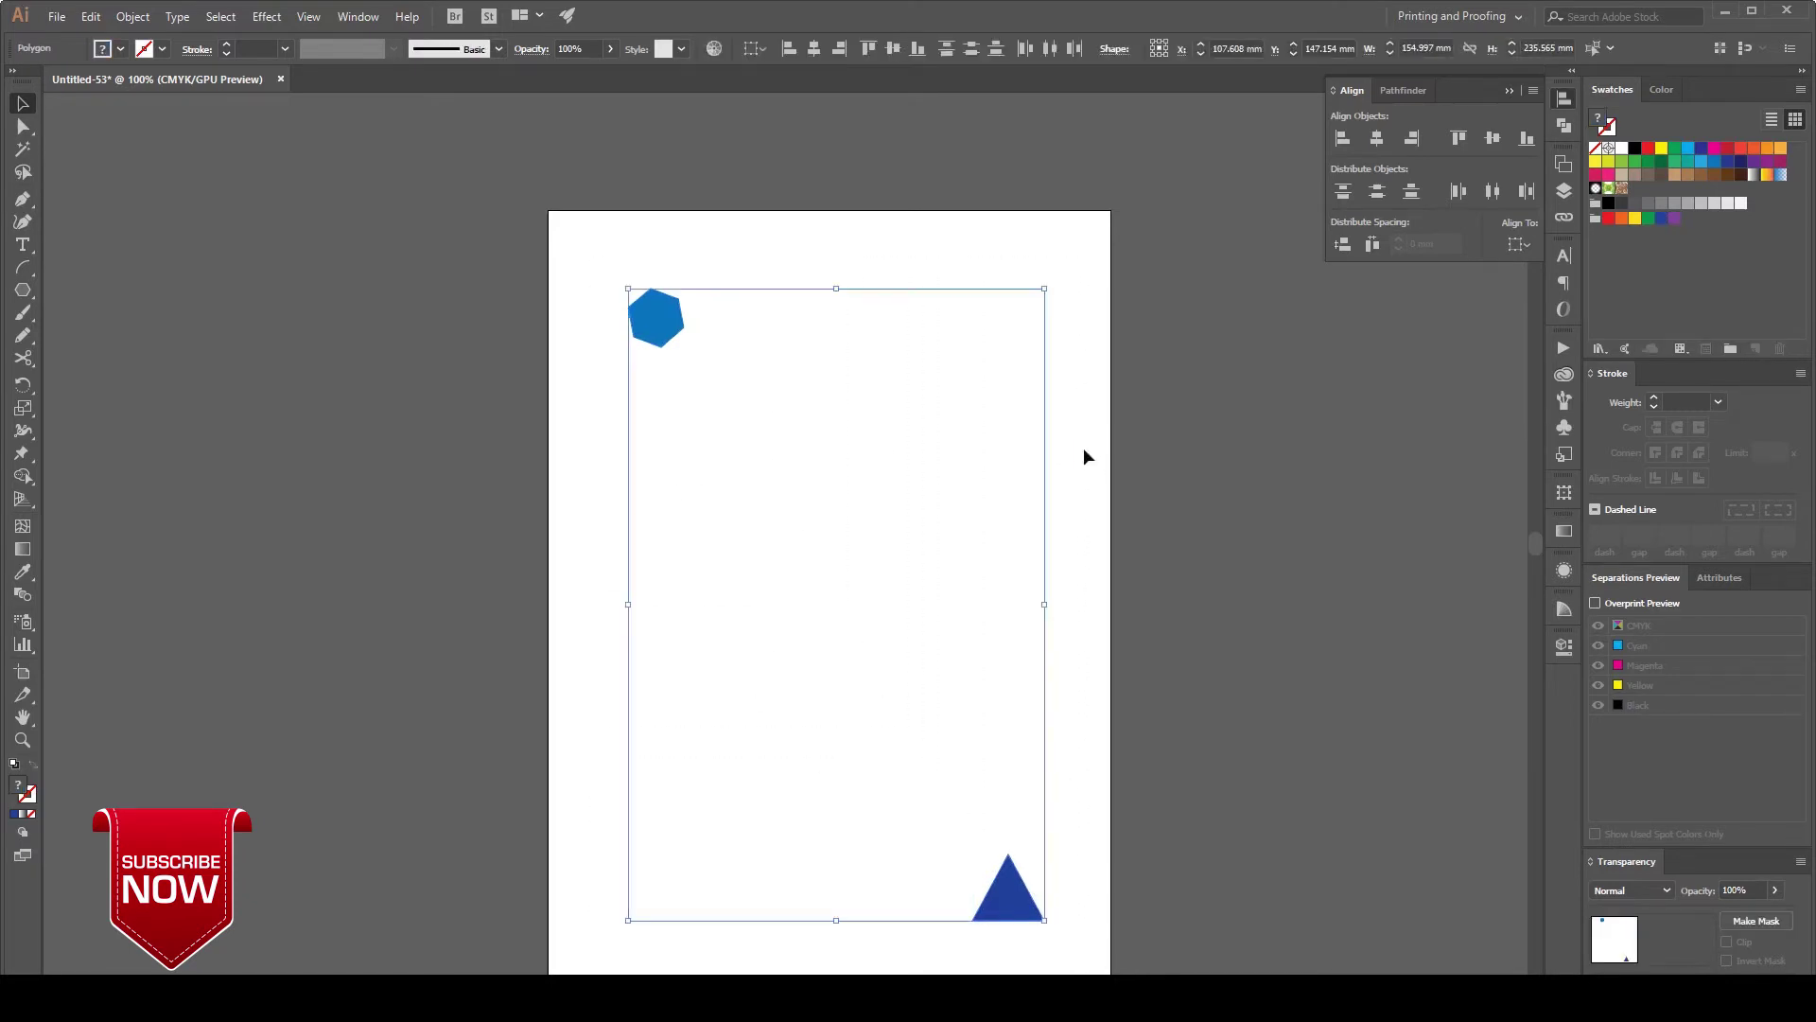
{"action": "left_click", "coordinate": [1344, 143]}
{"action": "left_click", "coordinate": [843, 556]}
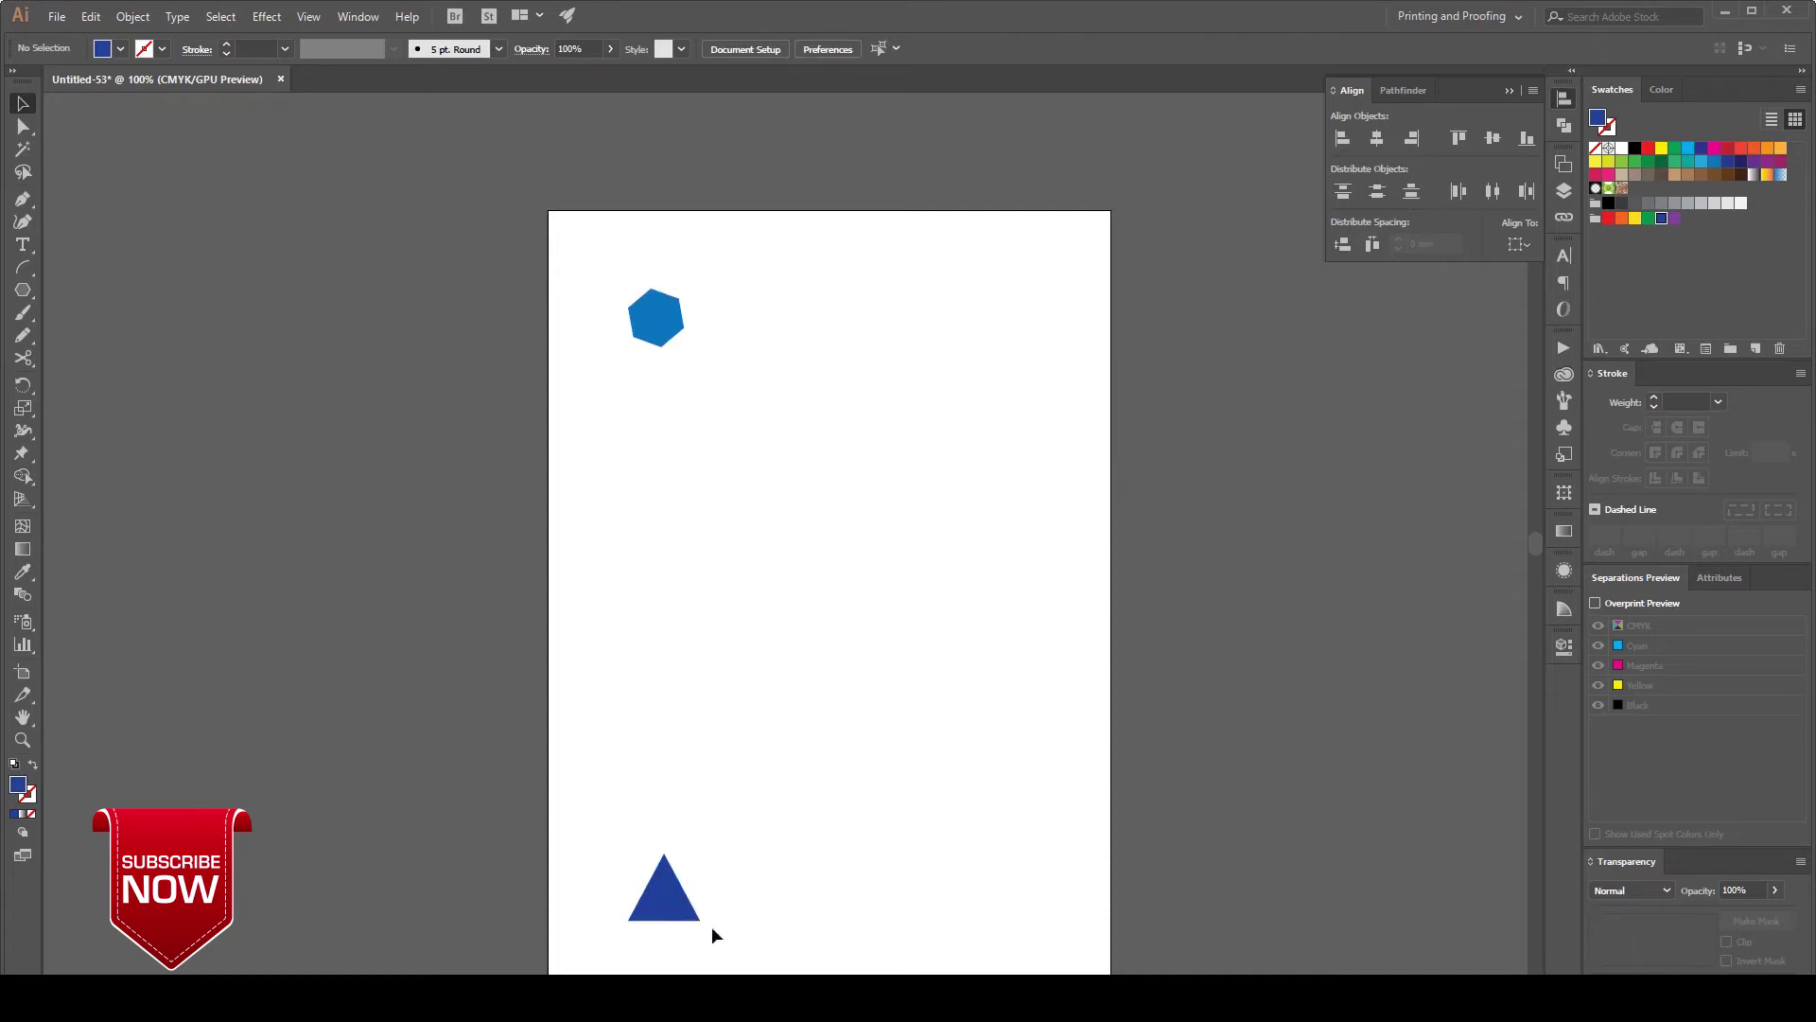
- Shift the triangle back right, then centre both shapes horizontally on each other
{"action": "left_click", "coordinate": [679, 915]}
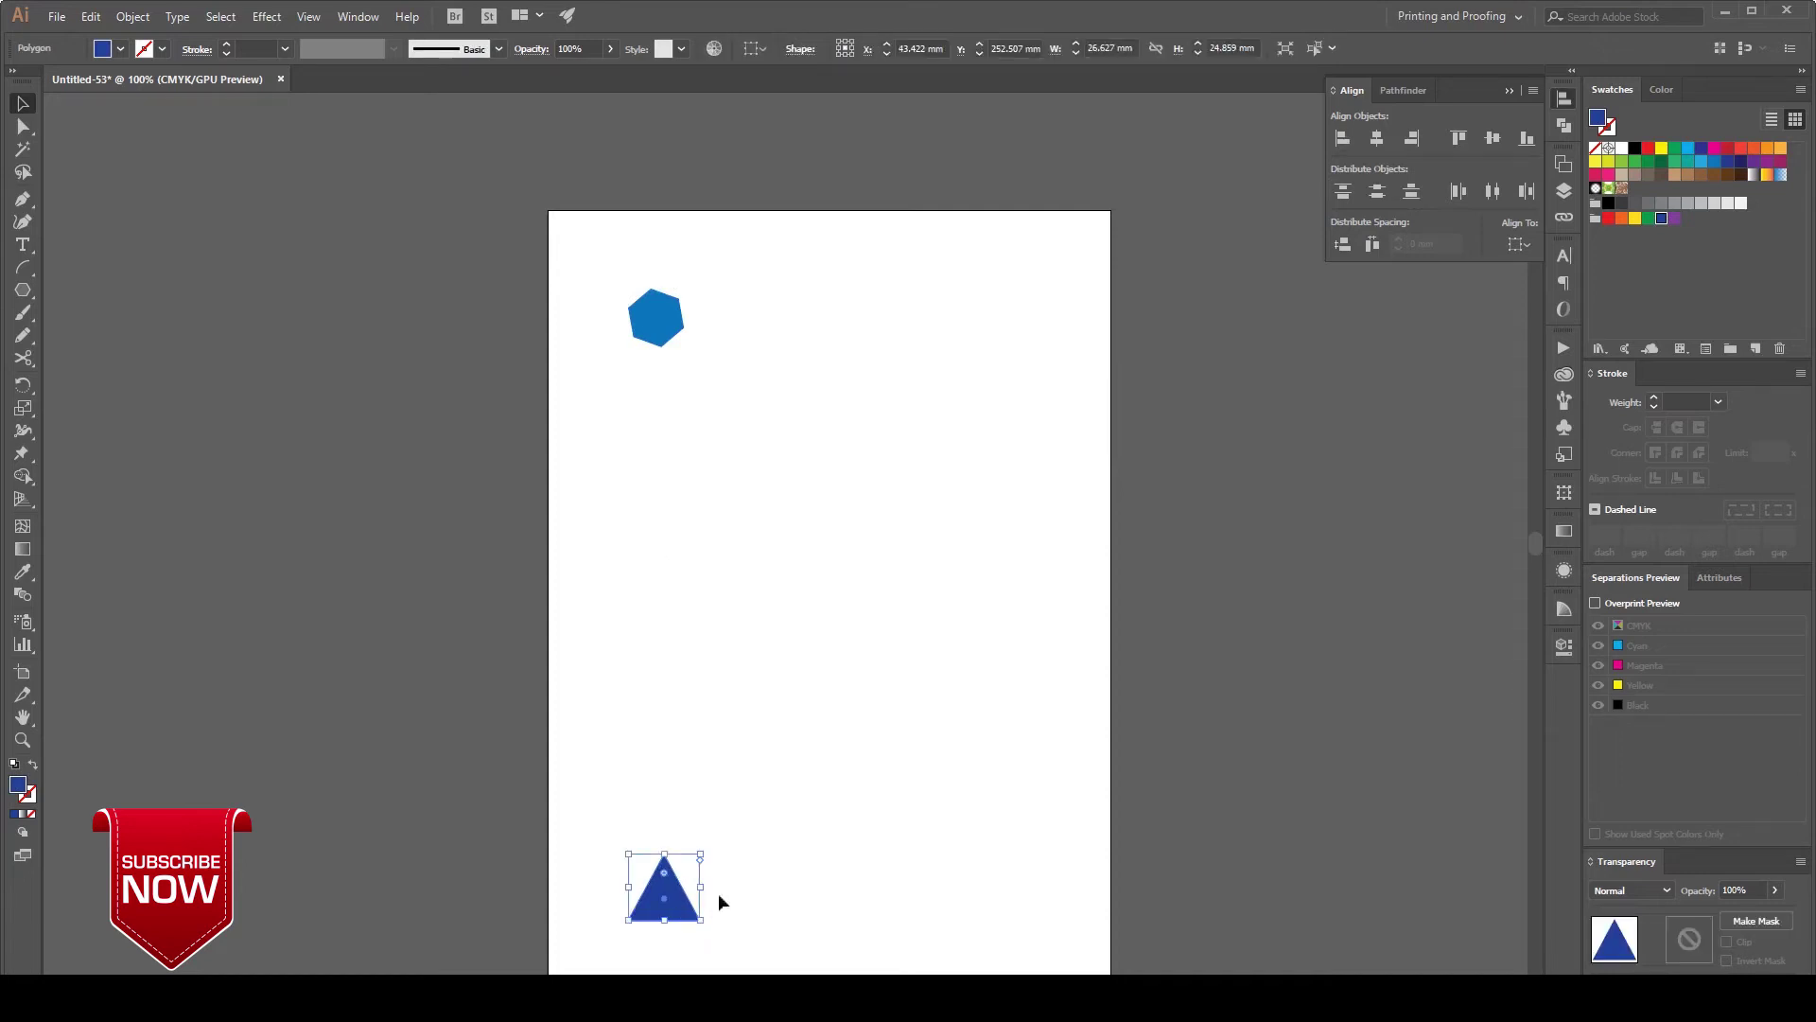
{"action": "left_click", "coordinate": [814, 820]}
{"action": "left_click_drag", "start_coordinate": [667, 901], "coordinate": [975, 772]}
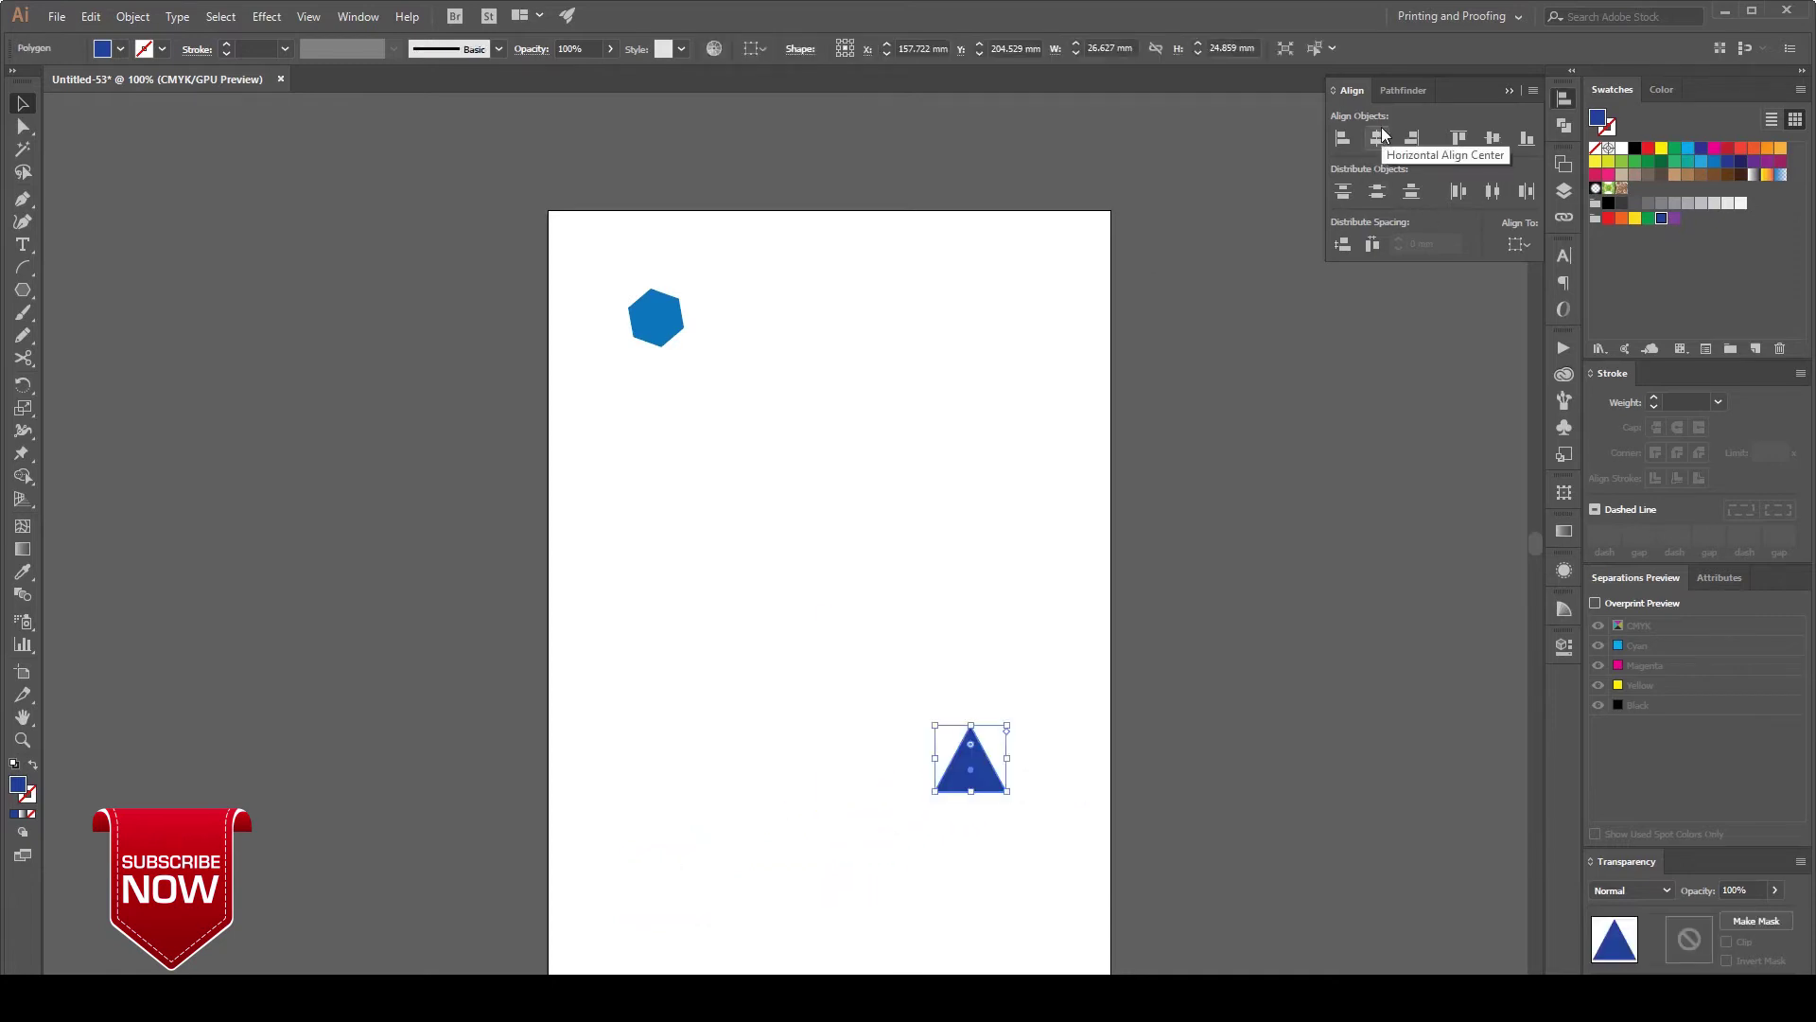
{"action": "left_click", "coordinate": [842, 389]}
{"action": "left_click_drag", "start_coordinate": [555, 251], "coordinate": [1063, 831]}
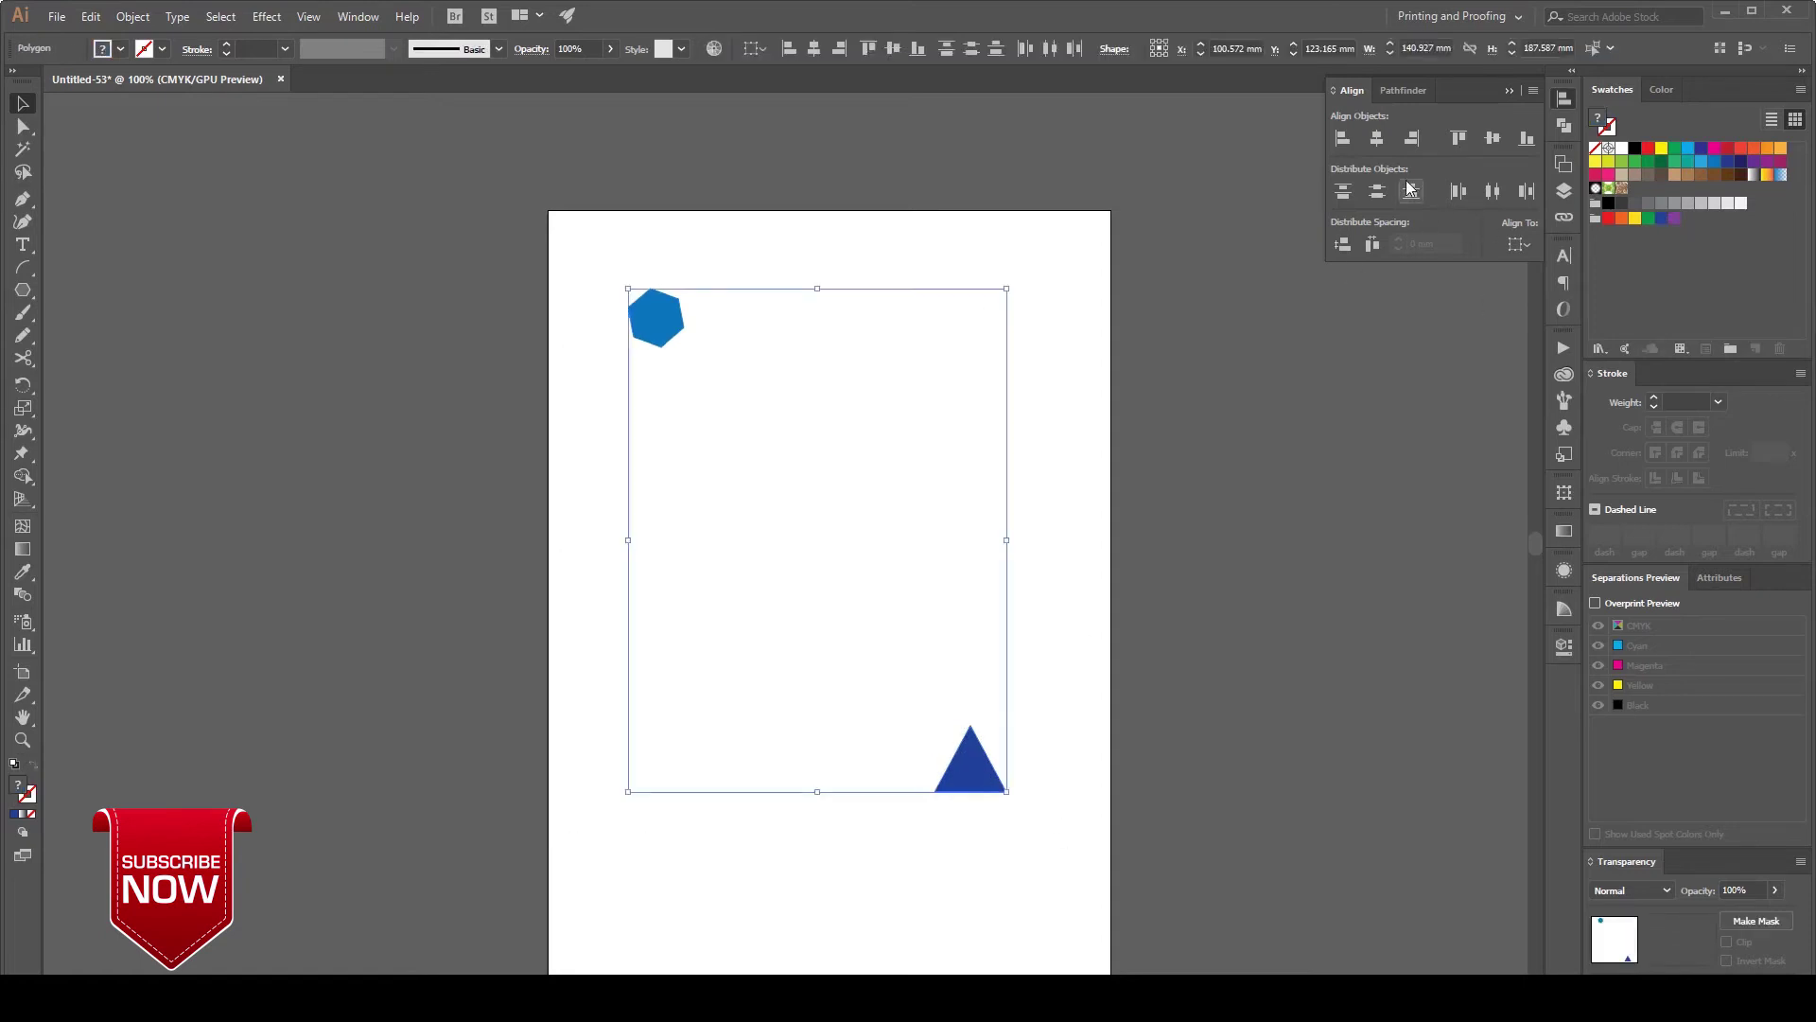
{"action": "left_click", "coordinate": [1377, 139]}
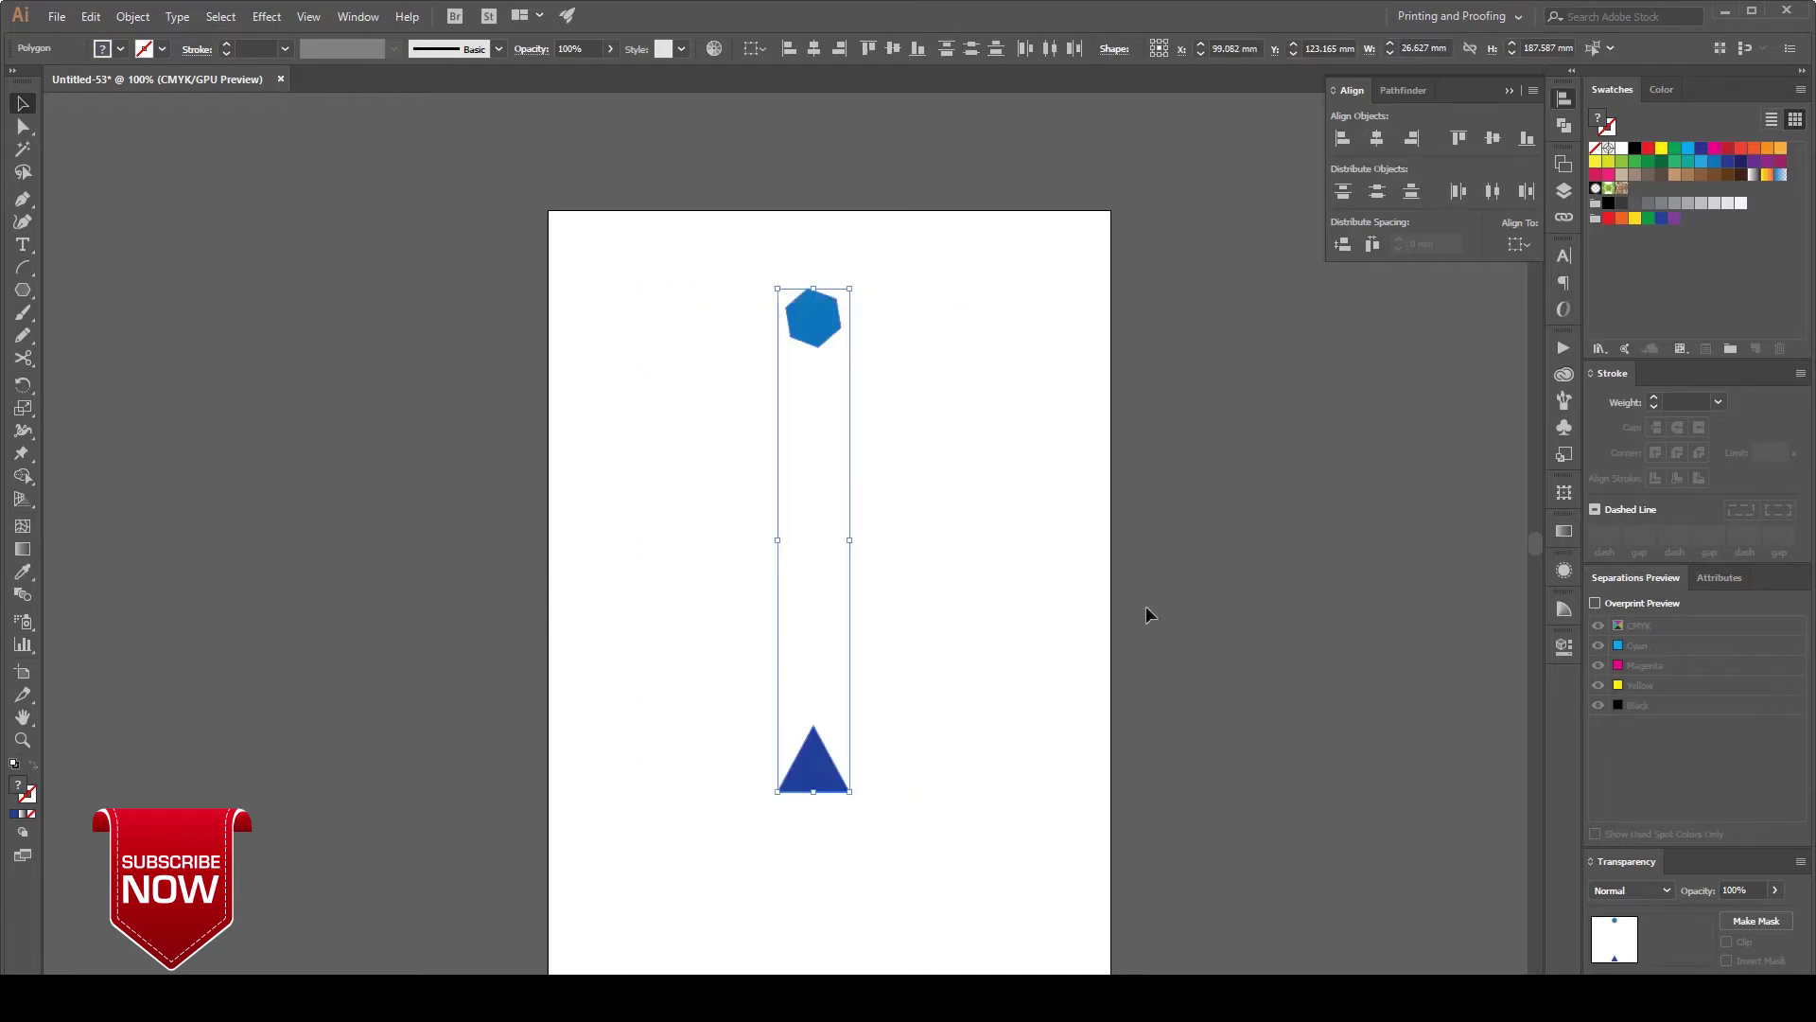
{"action": "left_click", "coordinate": [1196, 676]}
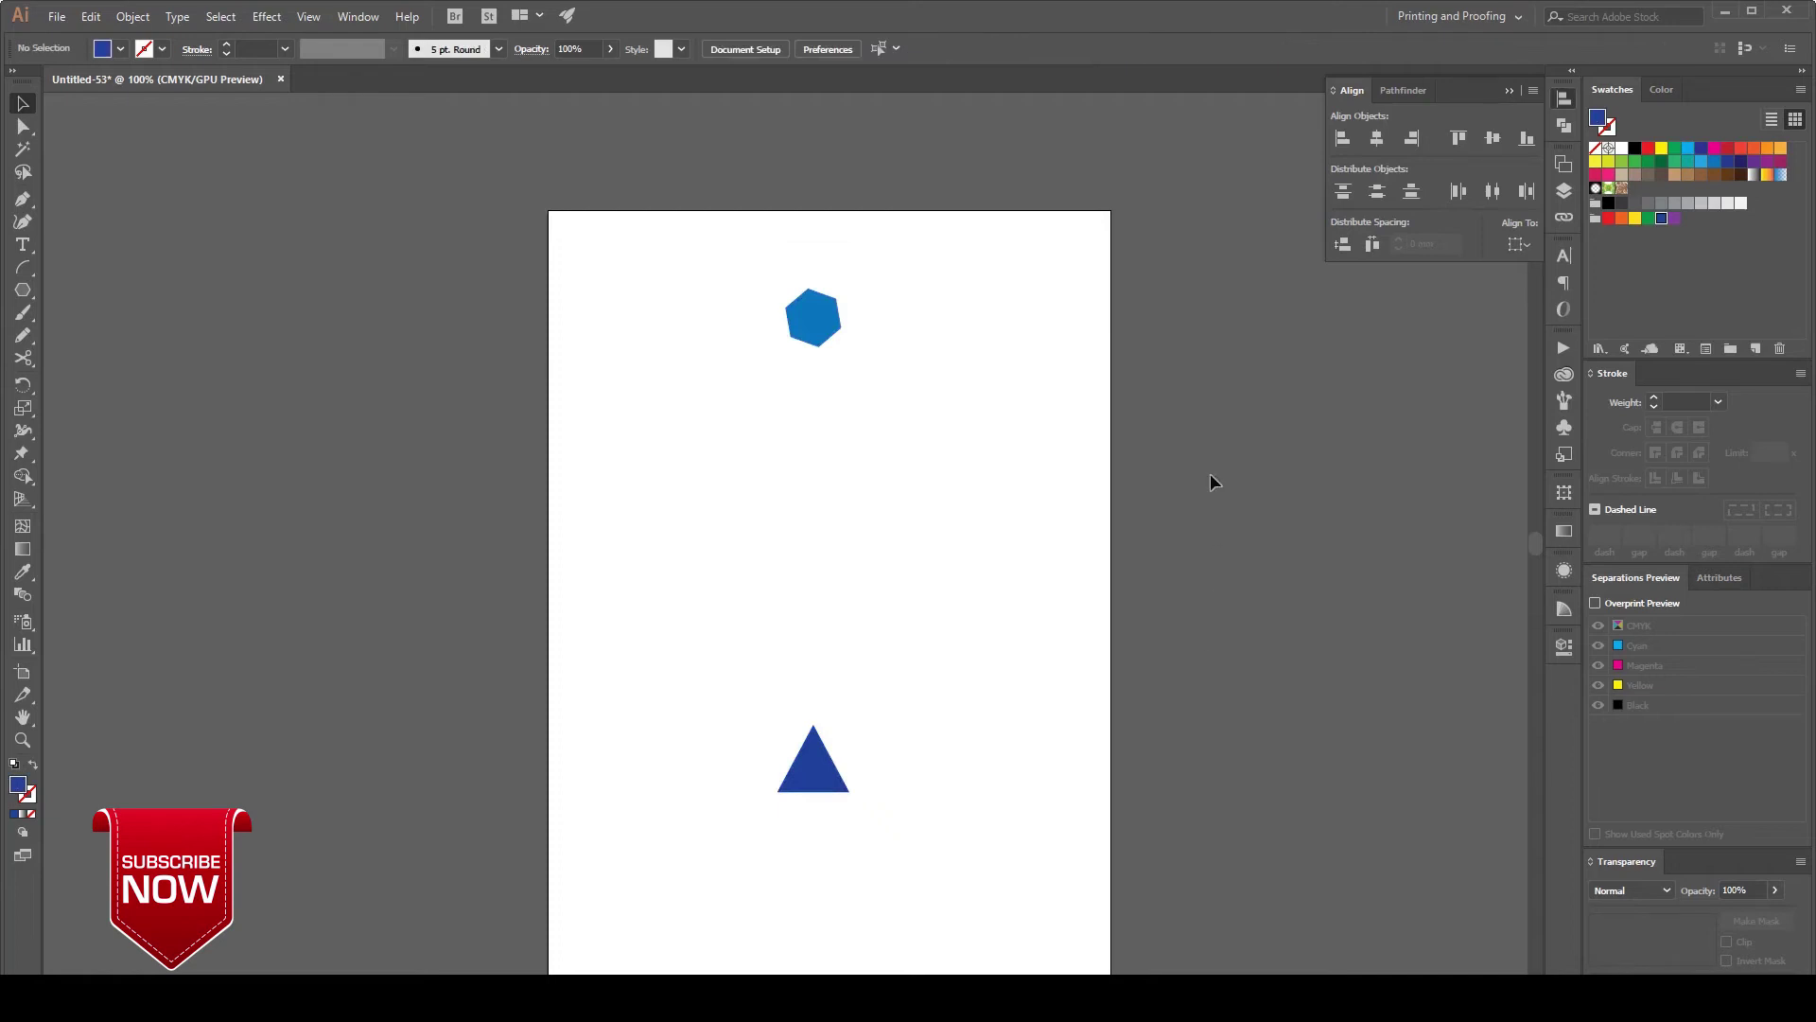
- Rearrange the shapes, with the hexagon at upper right, then align both to the right edge
{"action": "left_click_drag", "start_coordinate": [832, 780], "coordinate": [977, 785]}
{"action": "left_click_drag", "start_coordinate": [827, 317], "coordinate": [1005, 302]}
{"action": "left_click_drag", "start_coordinate": [975, 790], "coordinate": [841, 768]}
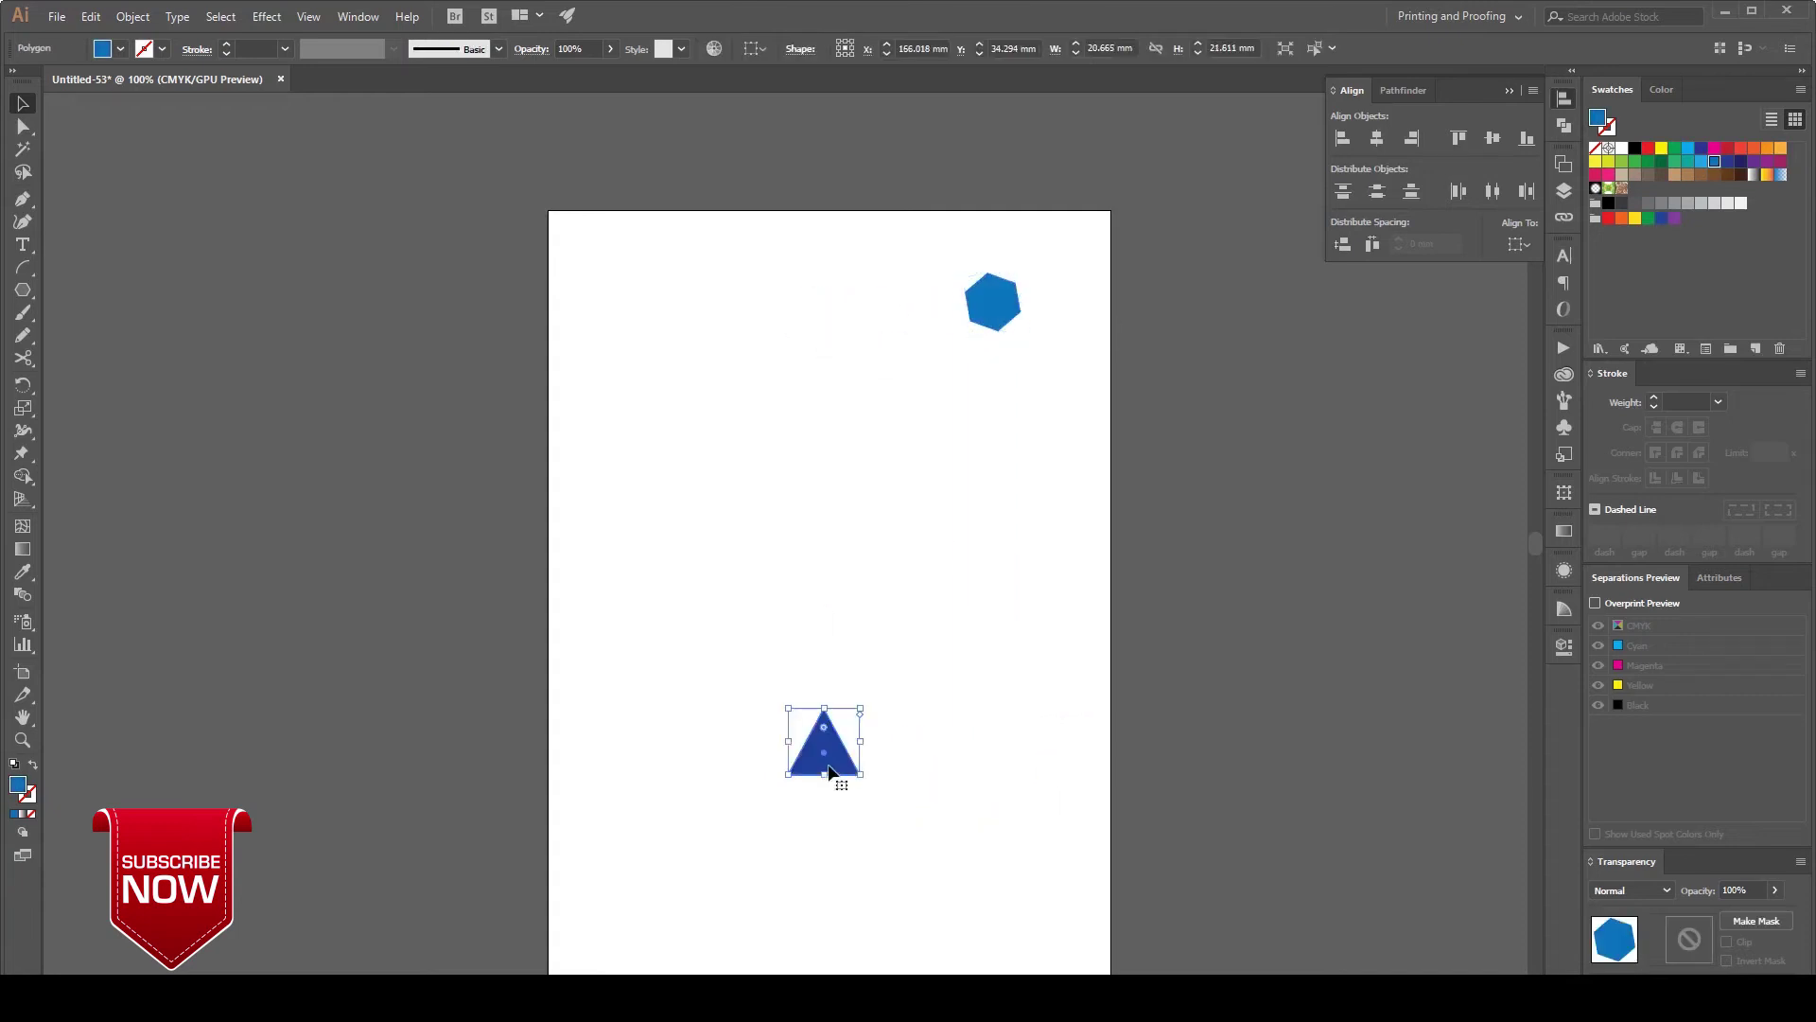
{"action": "left_click", "coordinate": [768, 444]}
{"action": "left_click_drag", "start_coordinate": [661, 257], "coordinate": [1054, 825]}
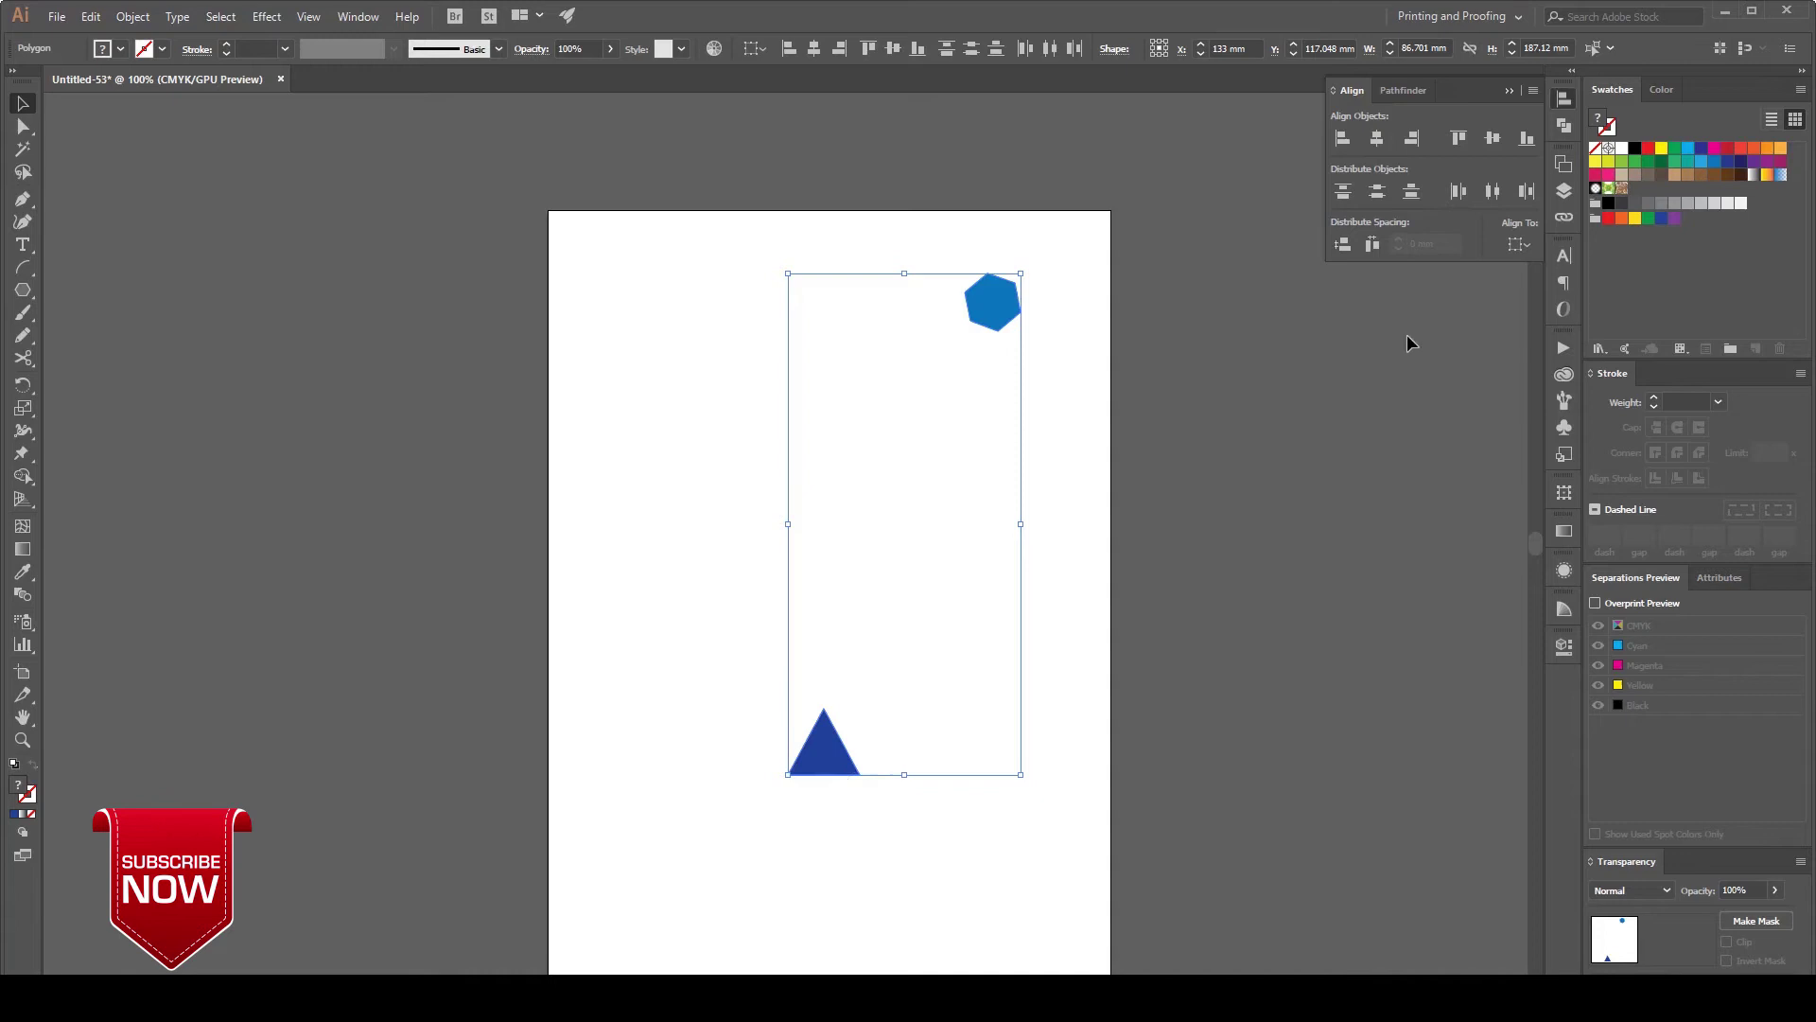
{"action": "left_click", "coordinate": [1419, 134]}
{"action": "left_click", "coordinate": [1255, 511]}
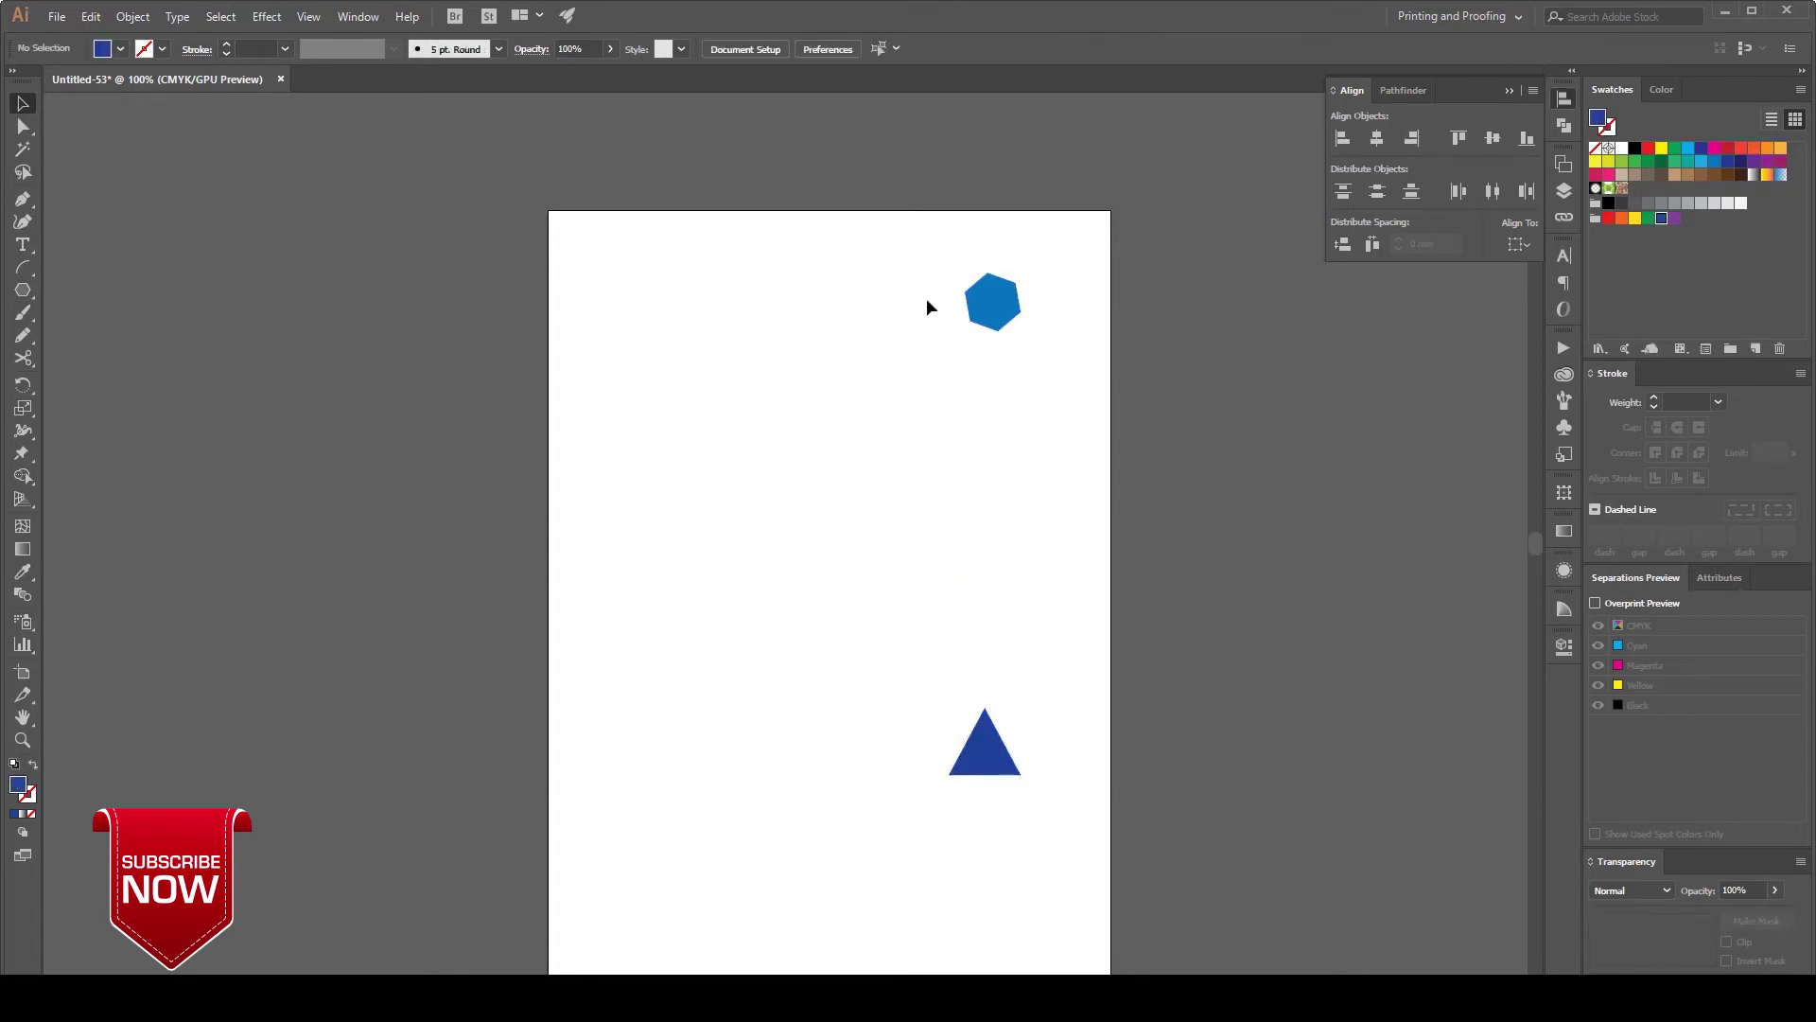
- Move the triangle up-left, then align both shapes along their top edges
{"action": "left_click_drag", "start_coordinate": [999, 764], "coordinate": [849, 625]}
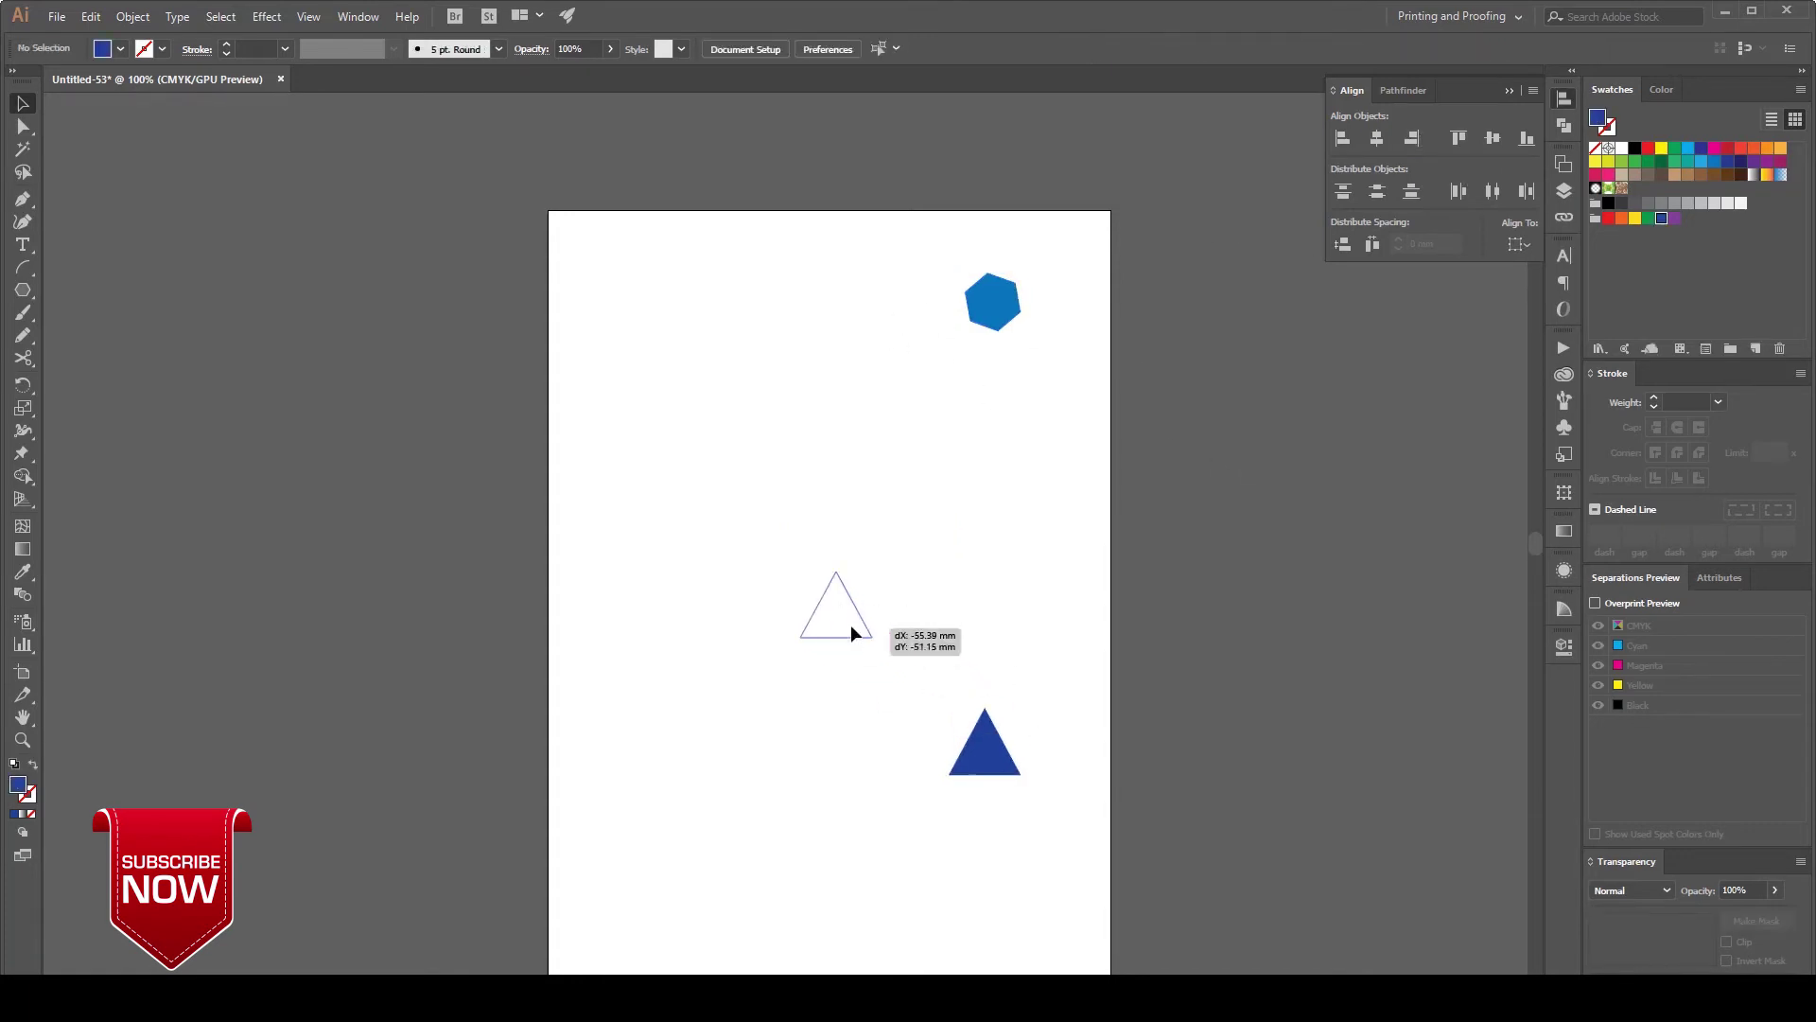
{"action": "left_click_drag", "start_coordinate": [683, 261], "coordinate": [1133, 721]}
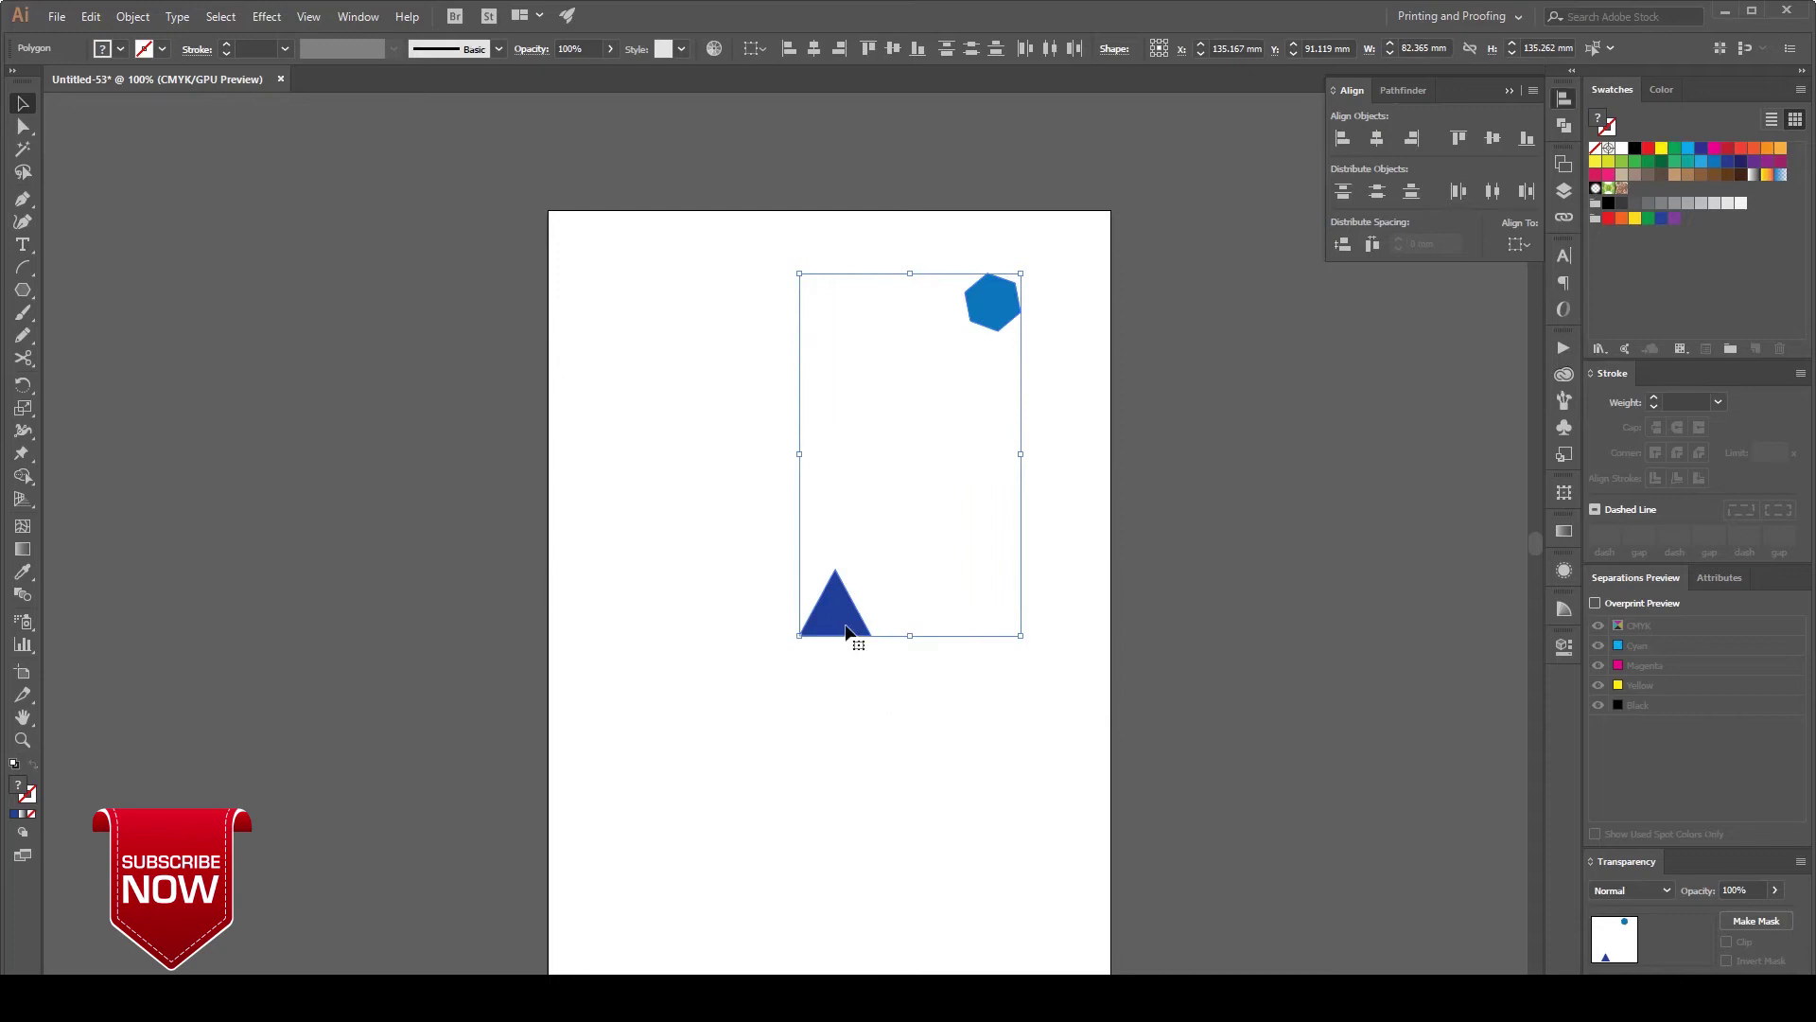
{"action": "left_click", "coordinate": [1461, 140]}
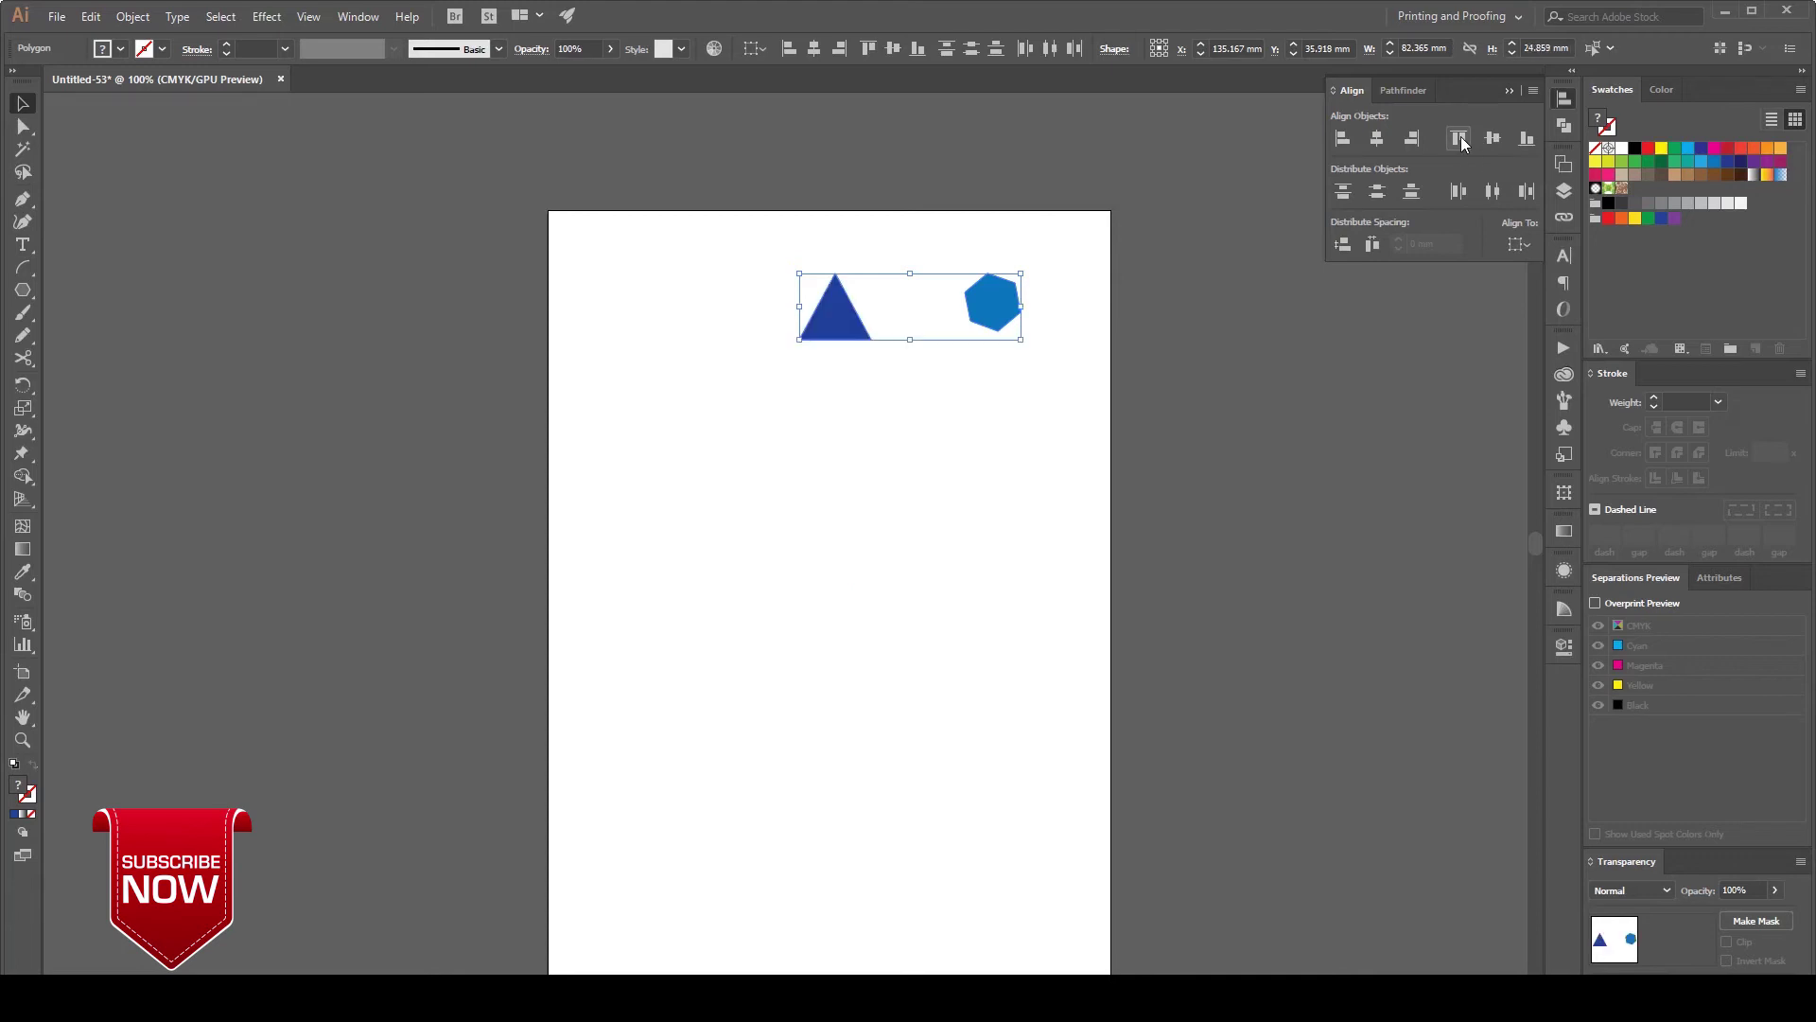
{"action": "left_click", "coordinate": [1069, 424]}
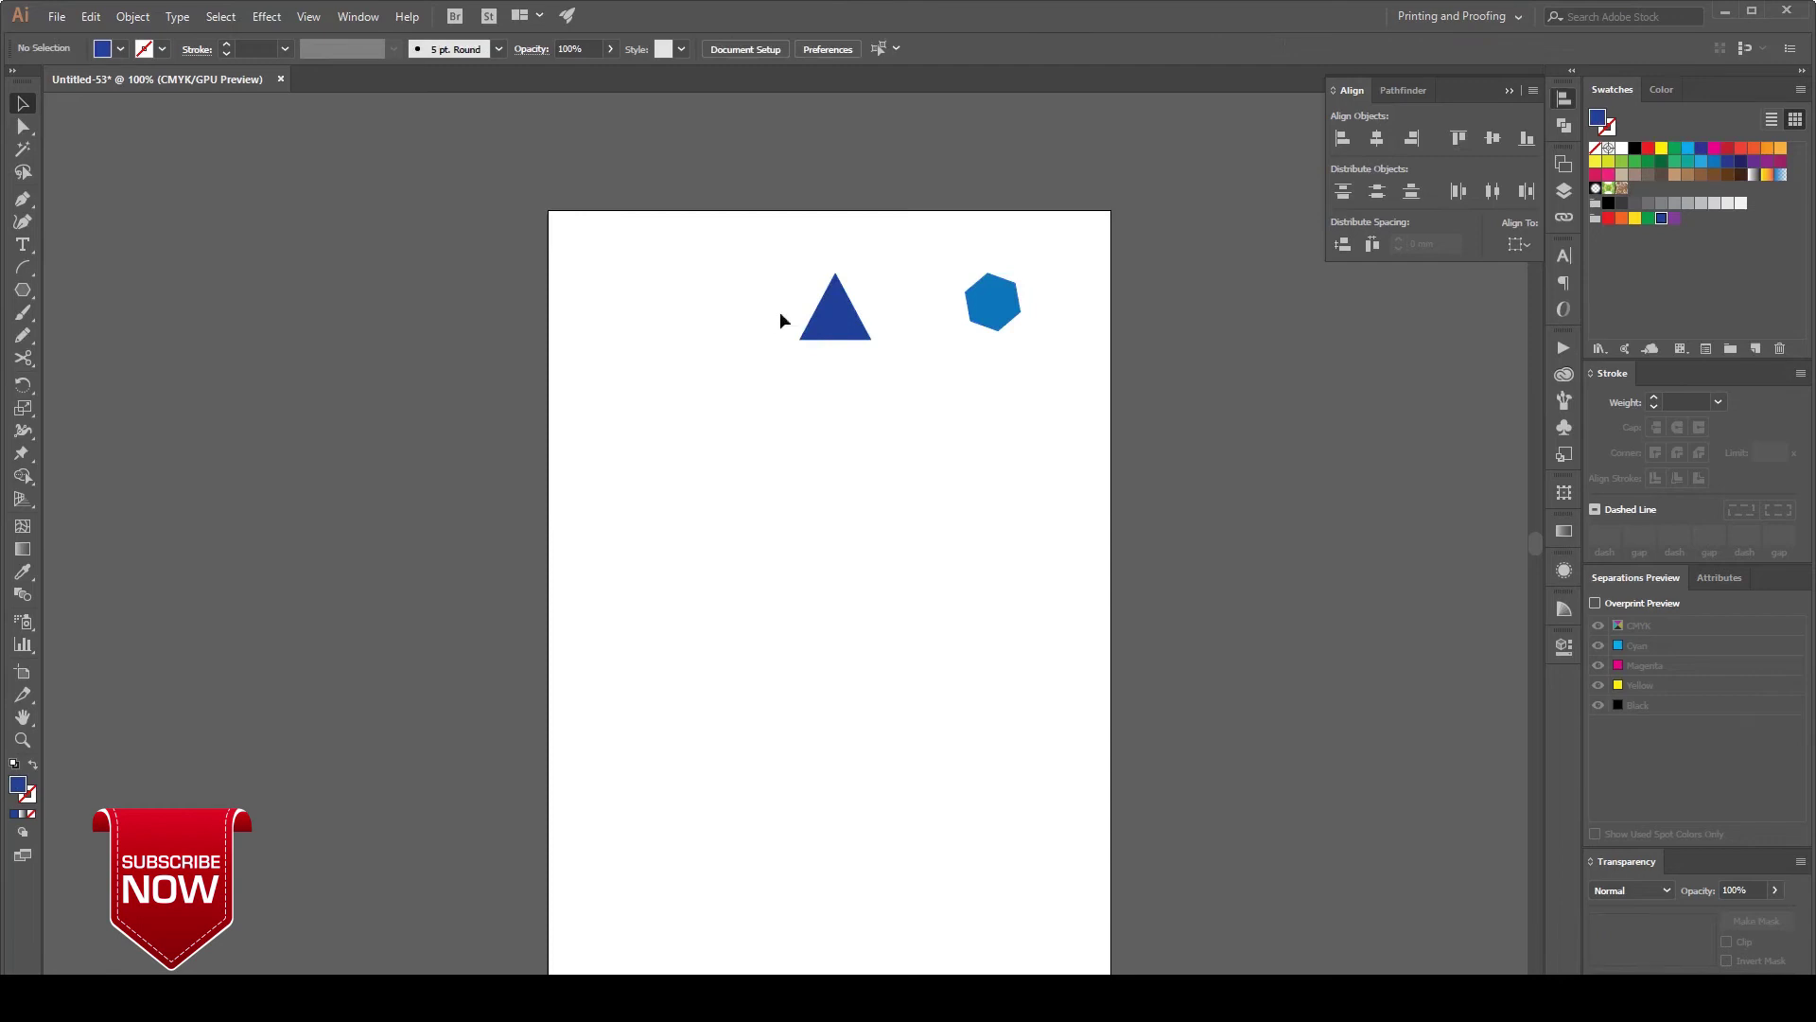
- Move the triangle to lower left, then align both shapes on their vertical centres
{"action": "left_click_drag", "start_coordinate": [819, 331], "coordinate": [721, 617]}
{"action": "left_click", "coordinate": [690, 280]}
{"action": "left_click_drag", "start_coordinate": [675, 244], "coordinate": [1107, 704]}
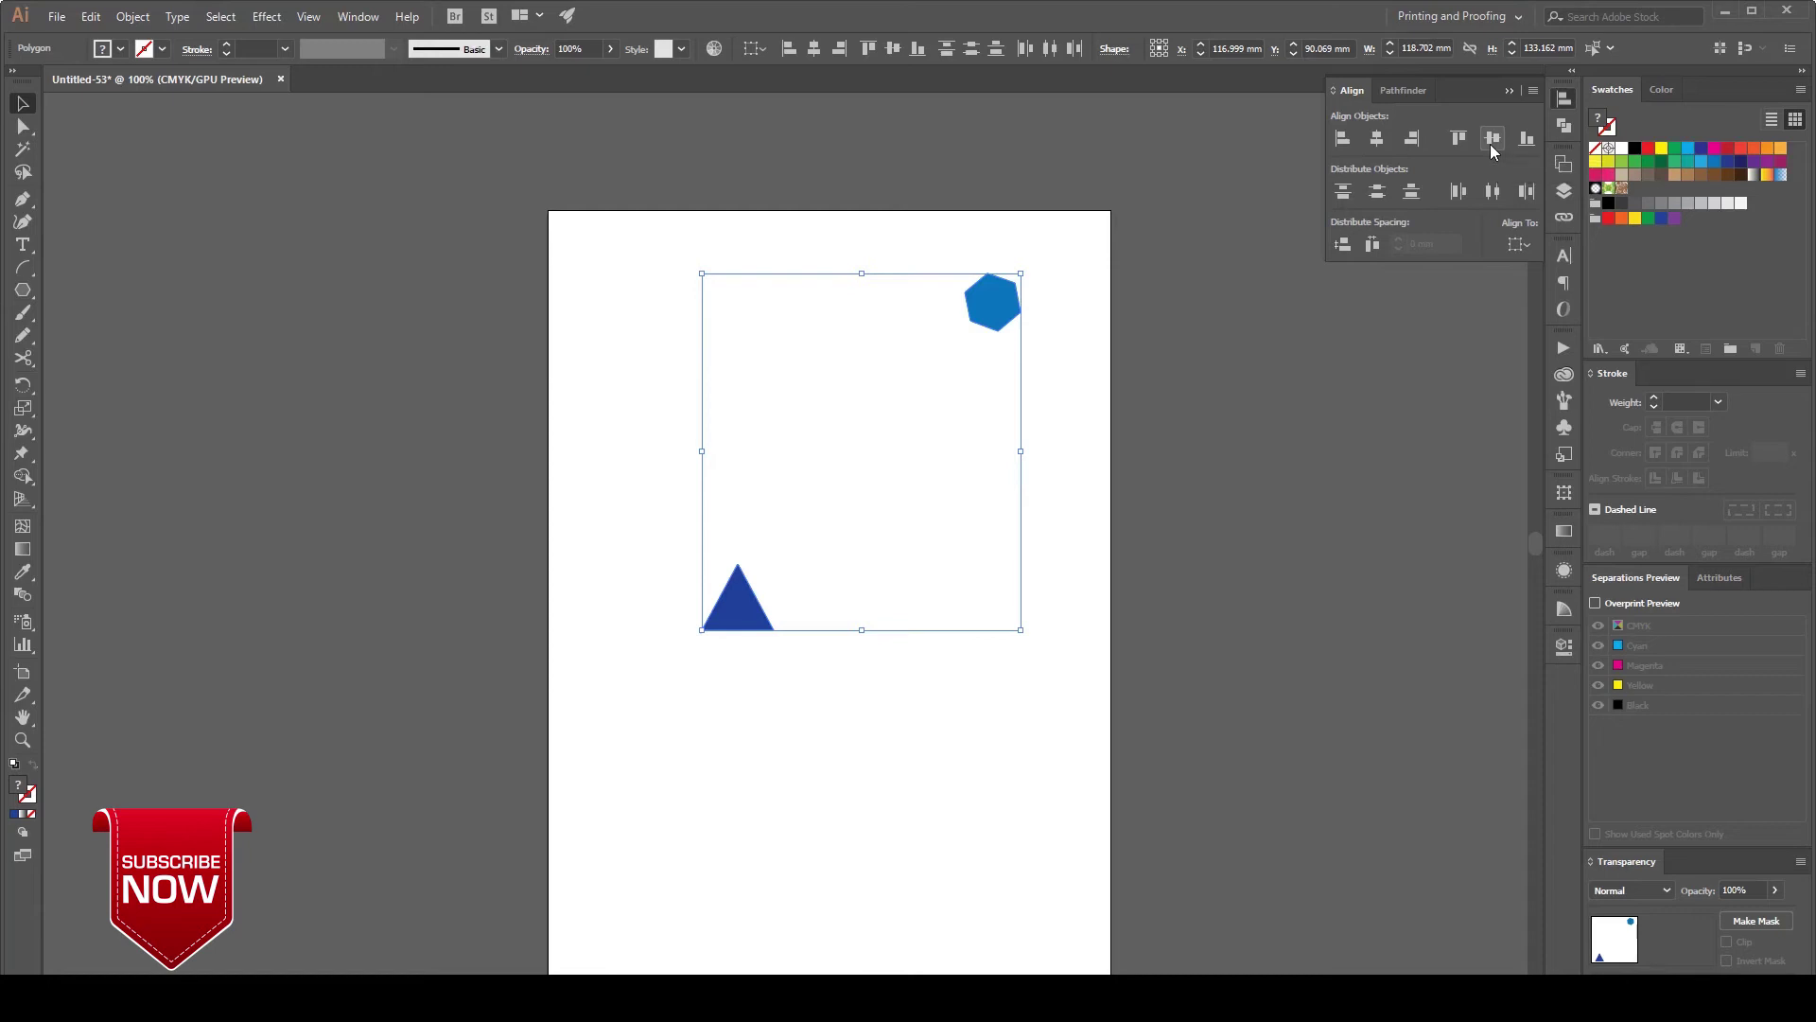
{"action": "left_click", "coordinate": [1492, 139]}
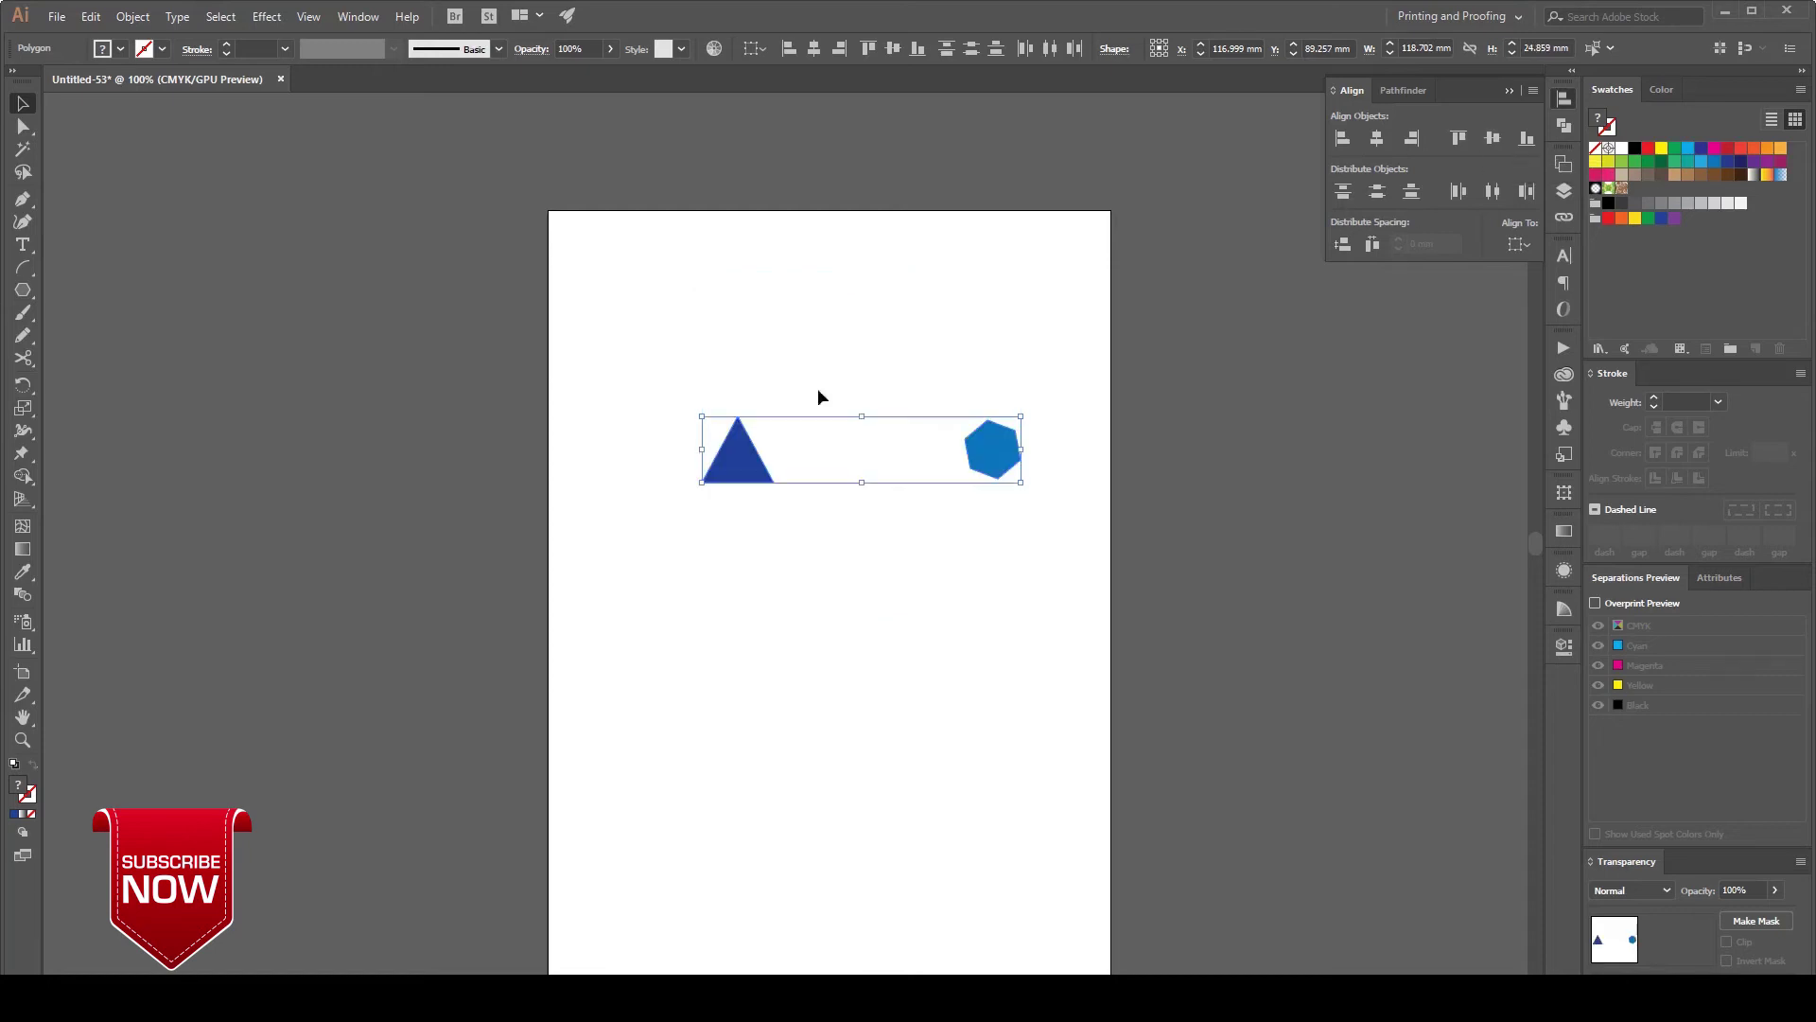
{"action": "left_click", "coordinate": [729, 365]}
- Separate the hexagon and triangle vertically, then align both along their bottom edges
{"action": "left_click_drag", "start_coordinate": [998, 470], "coordinate": [1011, 629]}
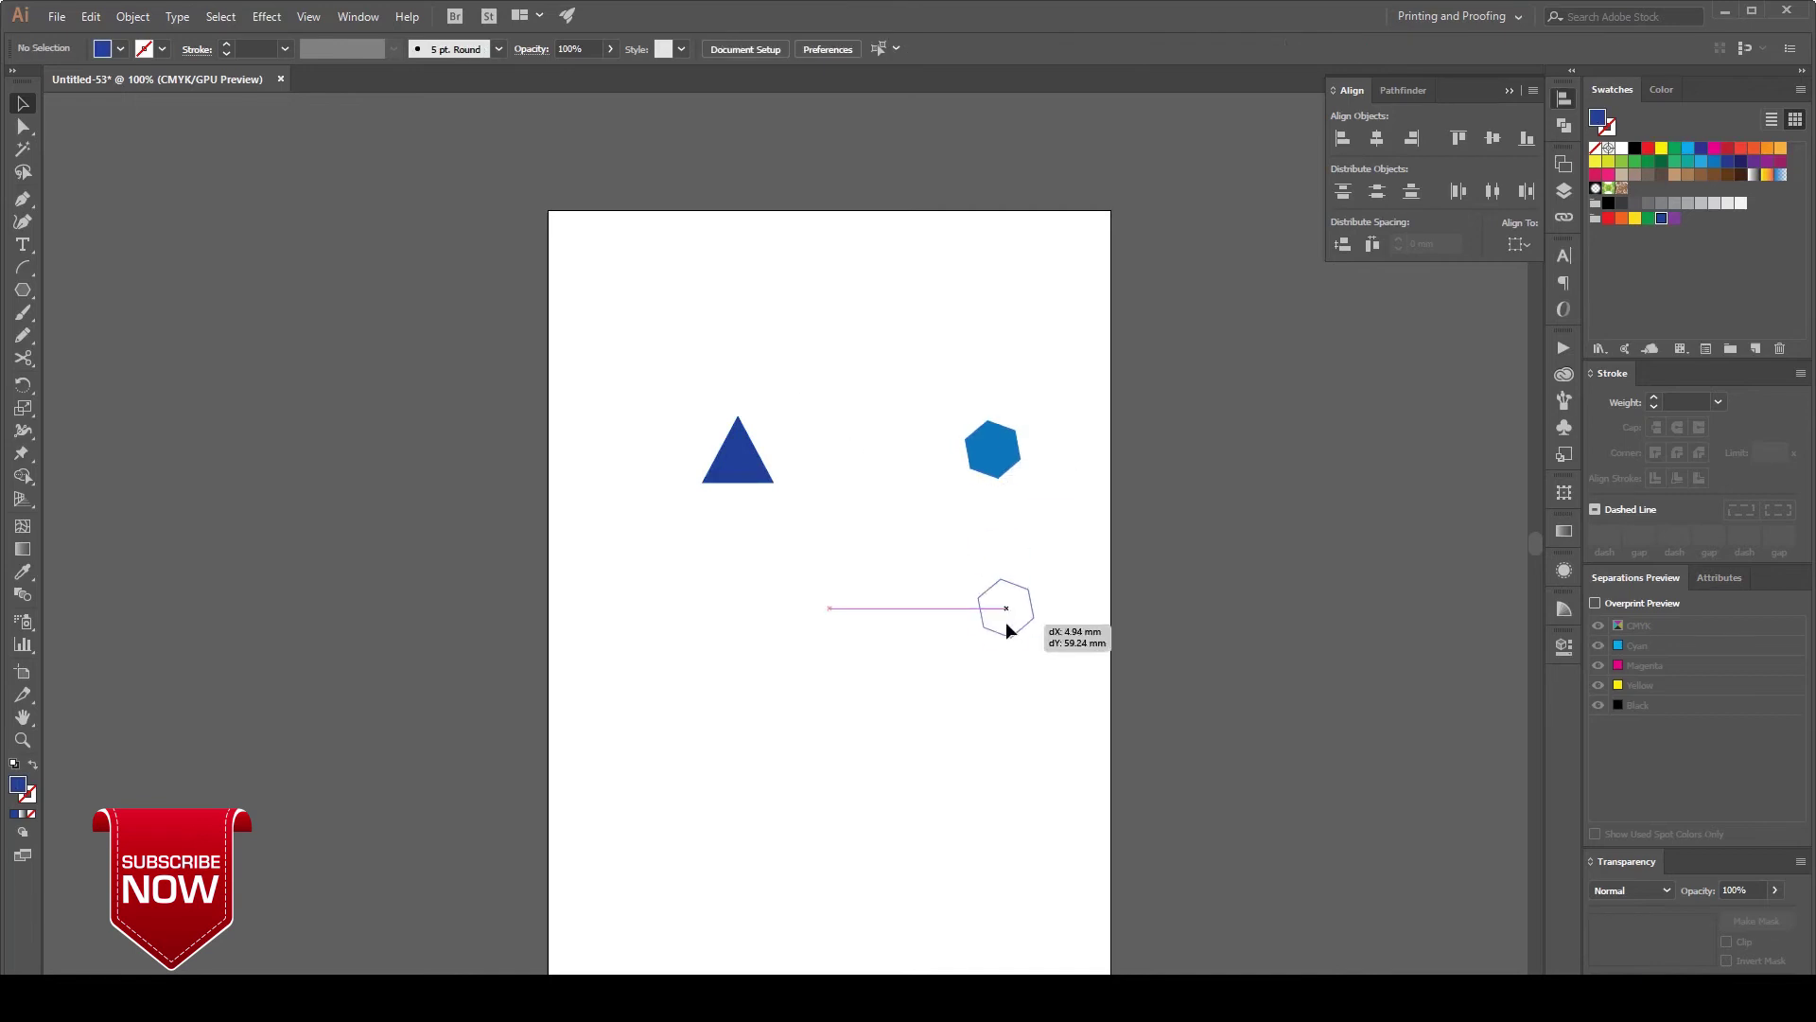
{"action": "left_click_drag", "start_coordinate": [747, 464], "coordinate": [729, 416]}
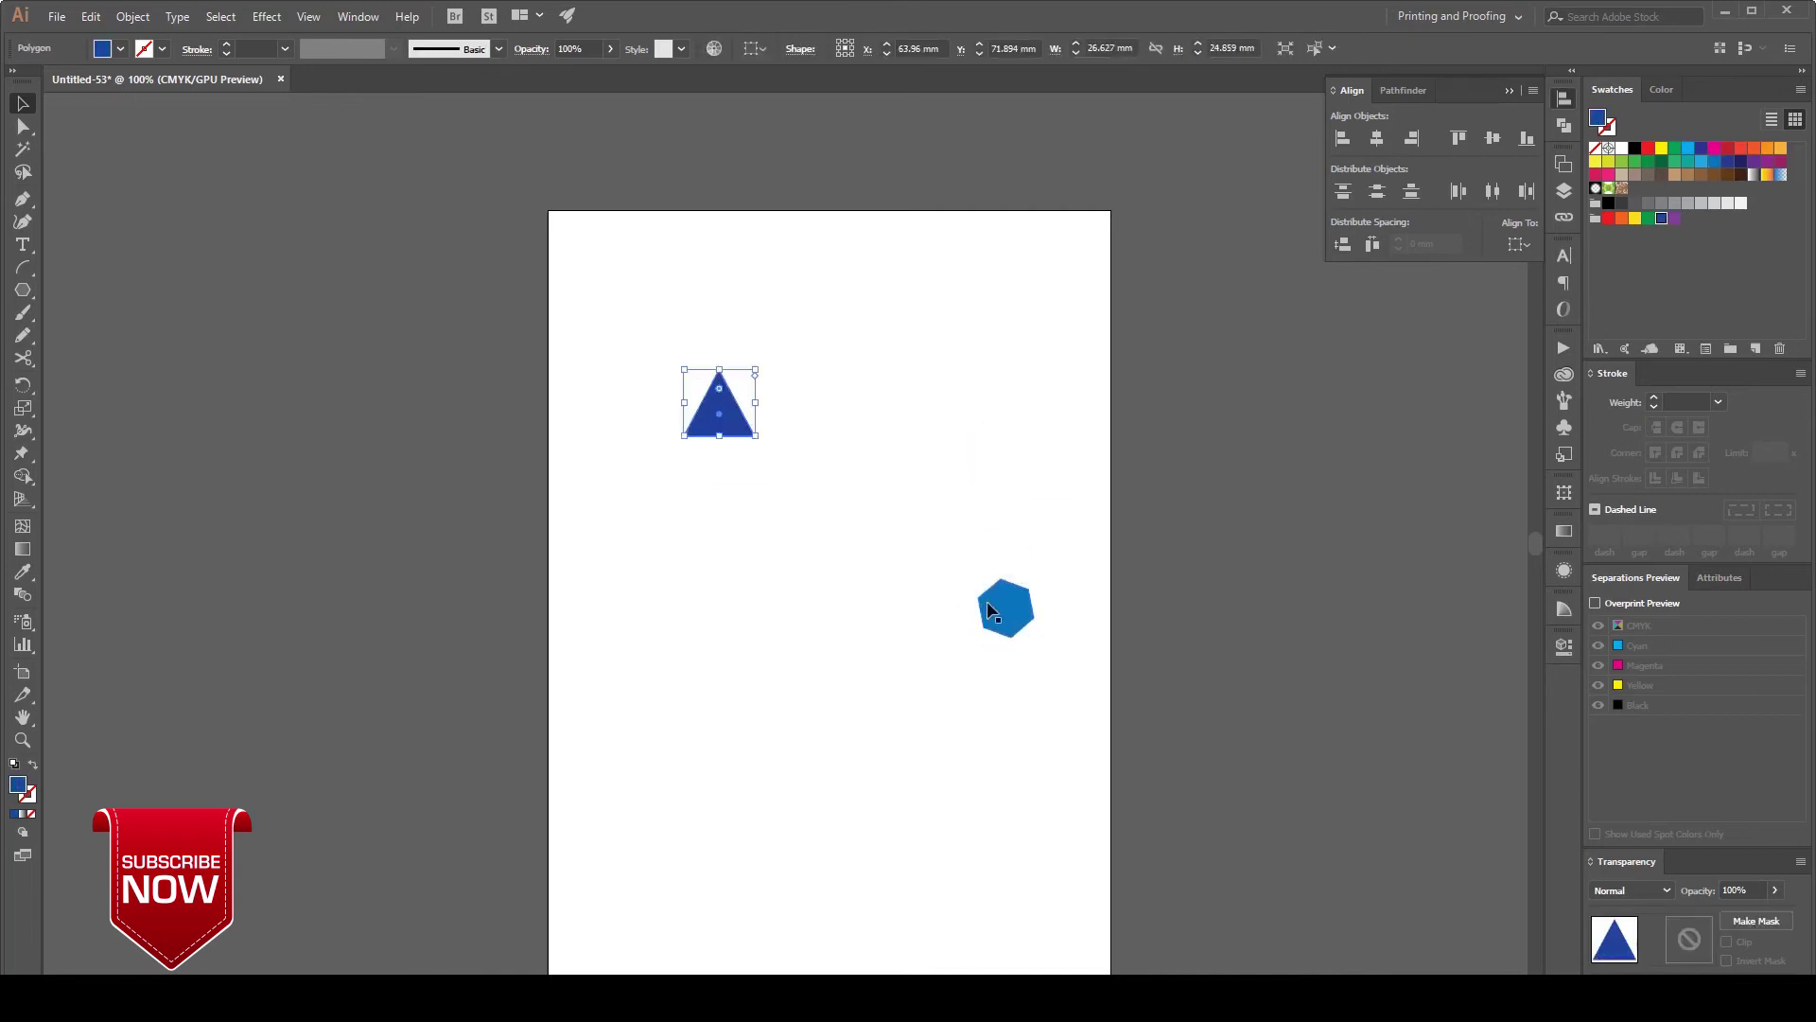
{"action": "left_click_drag", "start_coordinate": [991, 598], "coordinate": [972, 551]}
{"action": "left_click_drag", "start_coordinate": [596, 292], "coordinate": [1077, 675]}
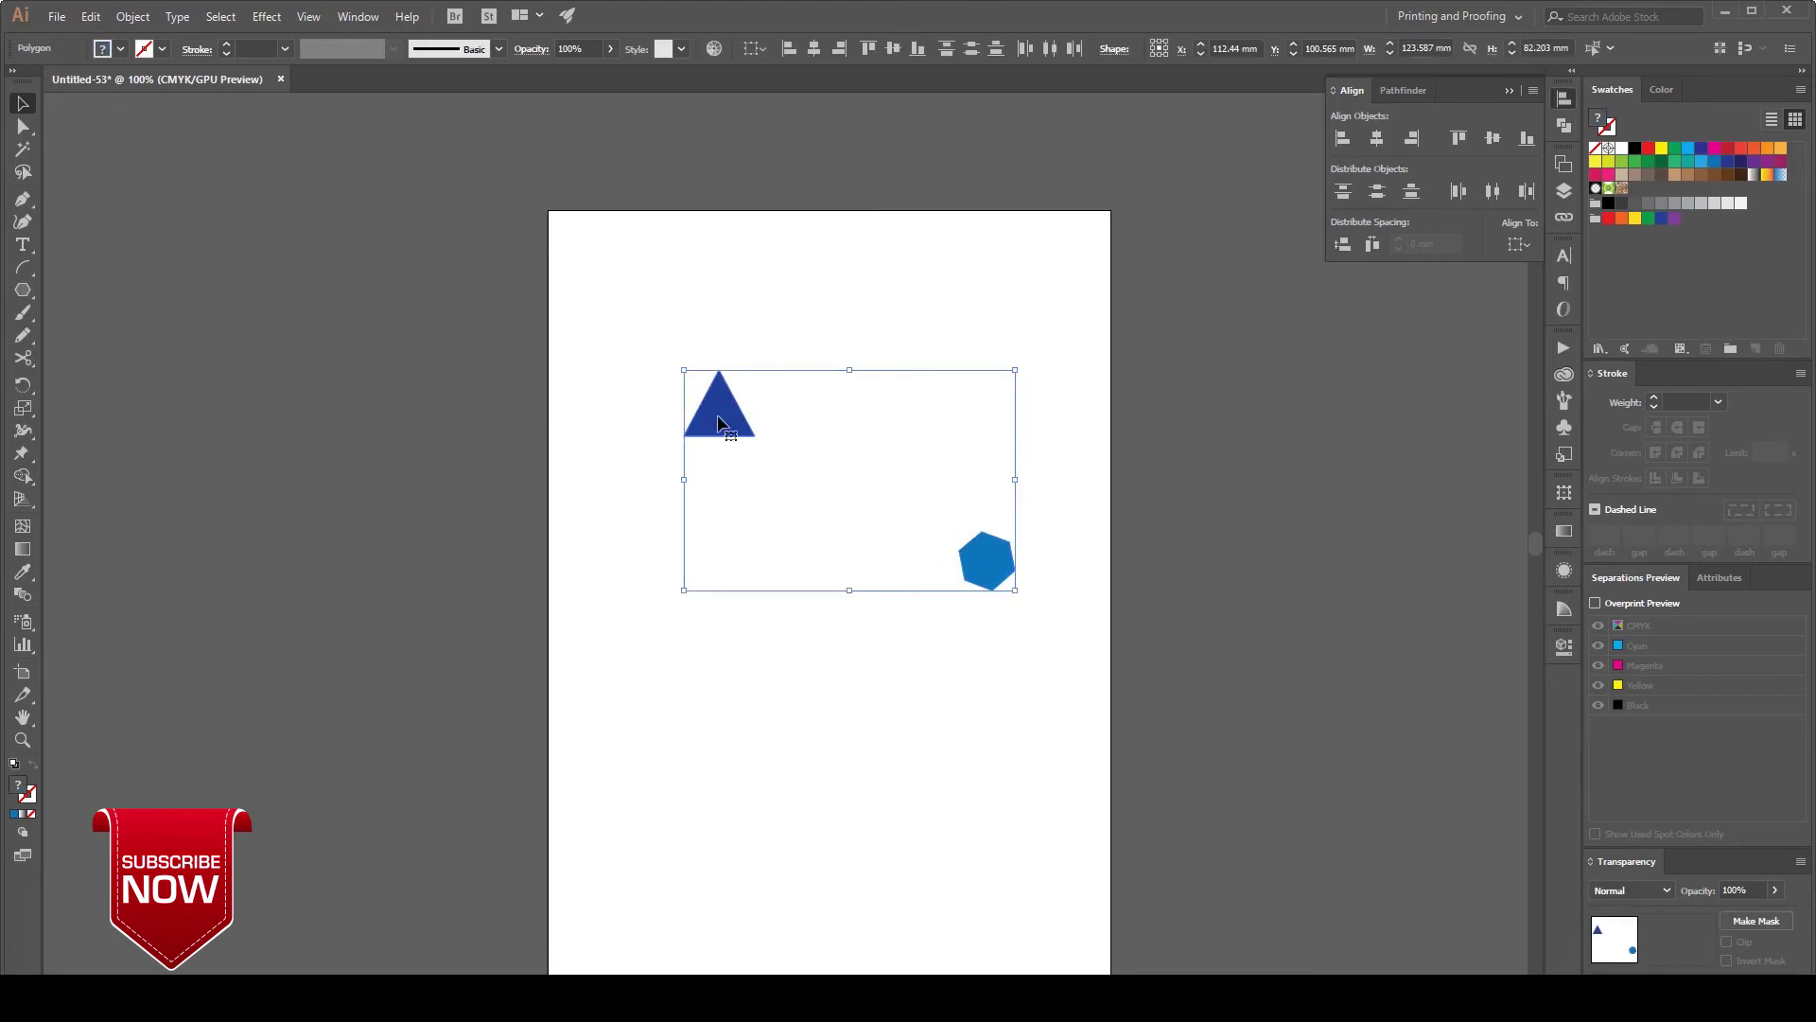
{"action": "left_click", "coordinate": [1527, 139]}
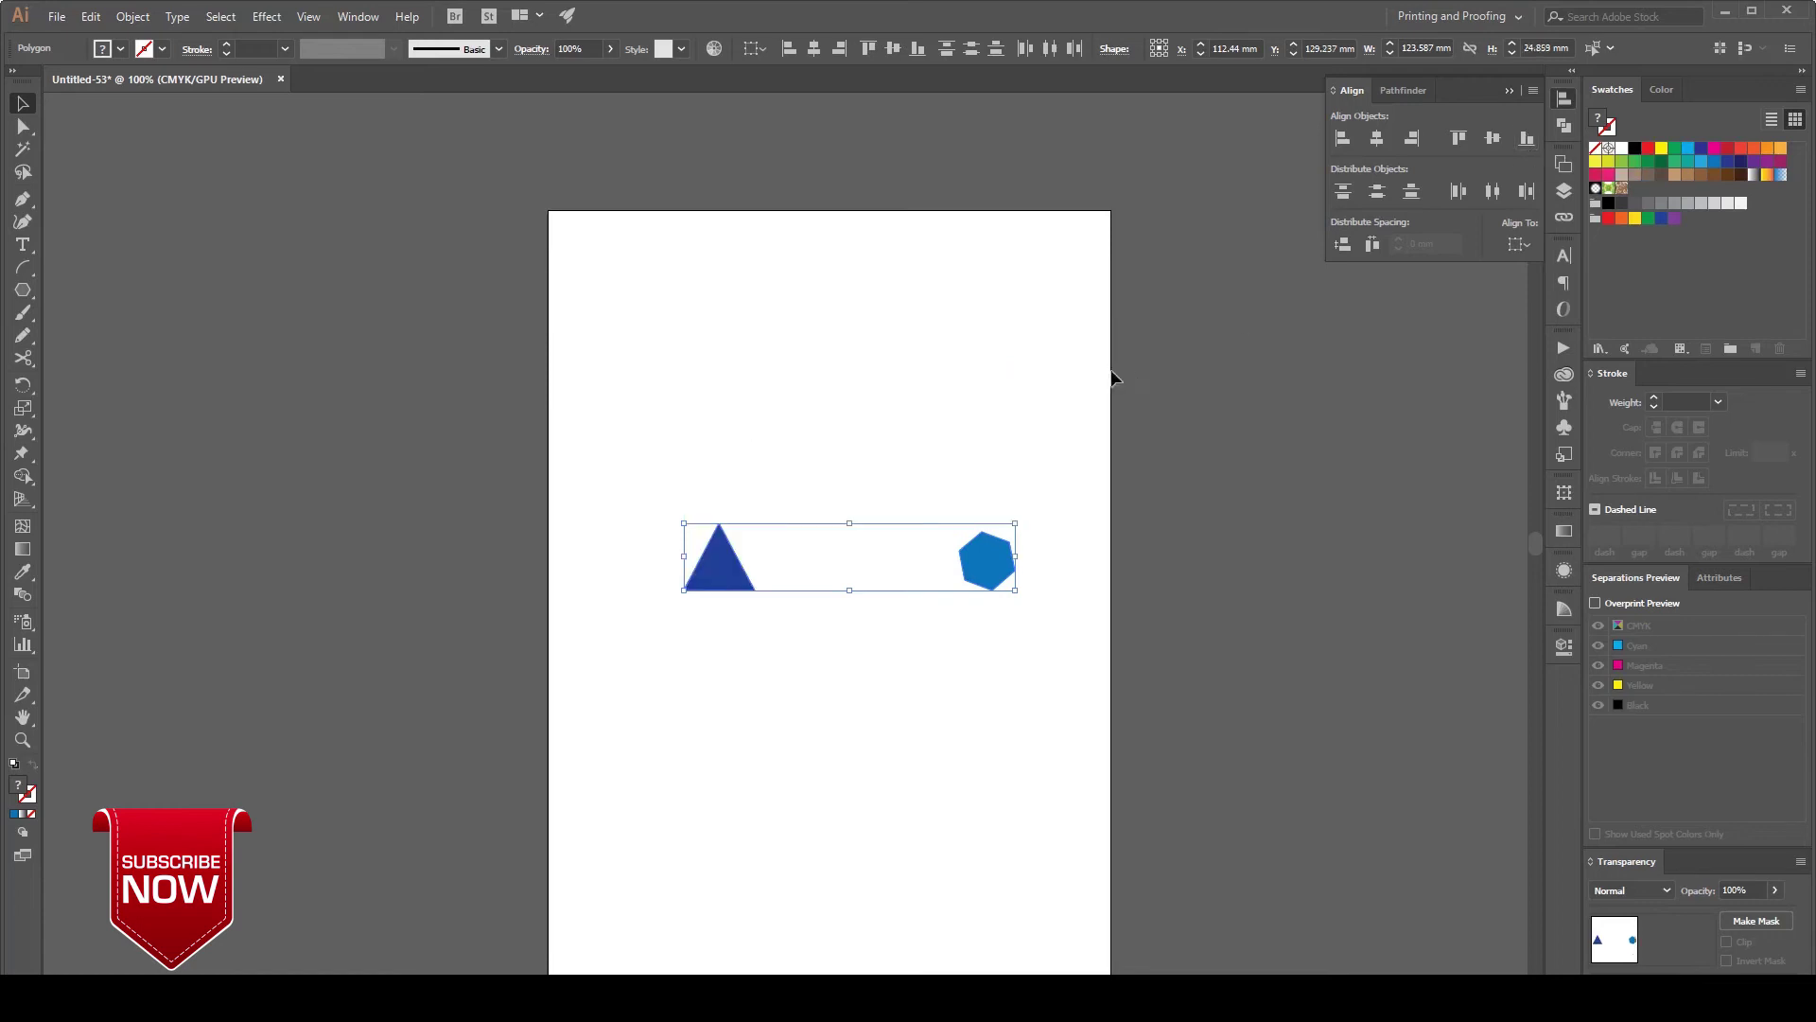
{"action": "left_click", "coordinate": [795, 430]}
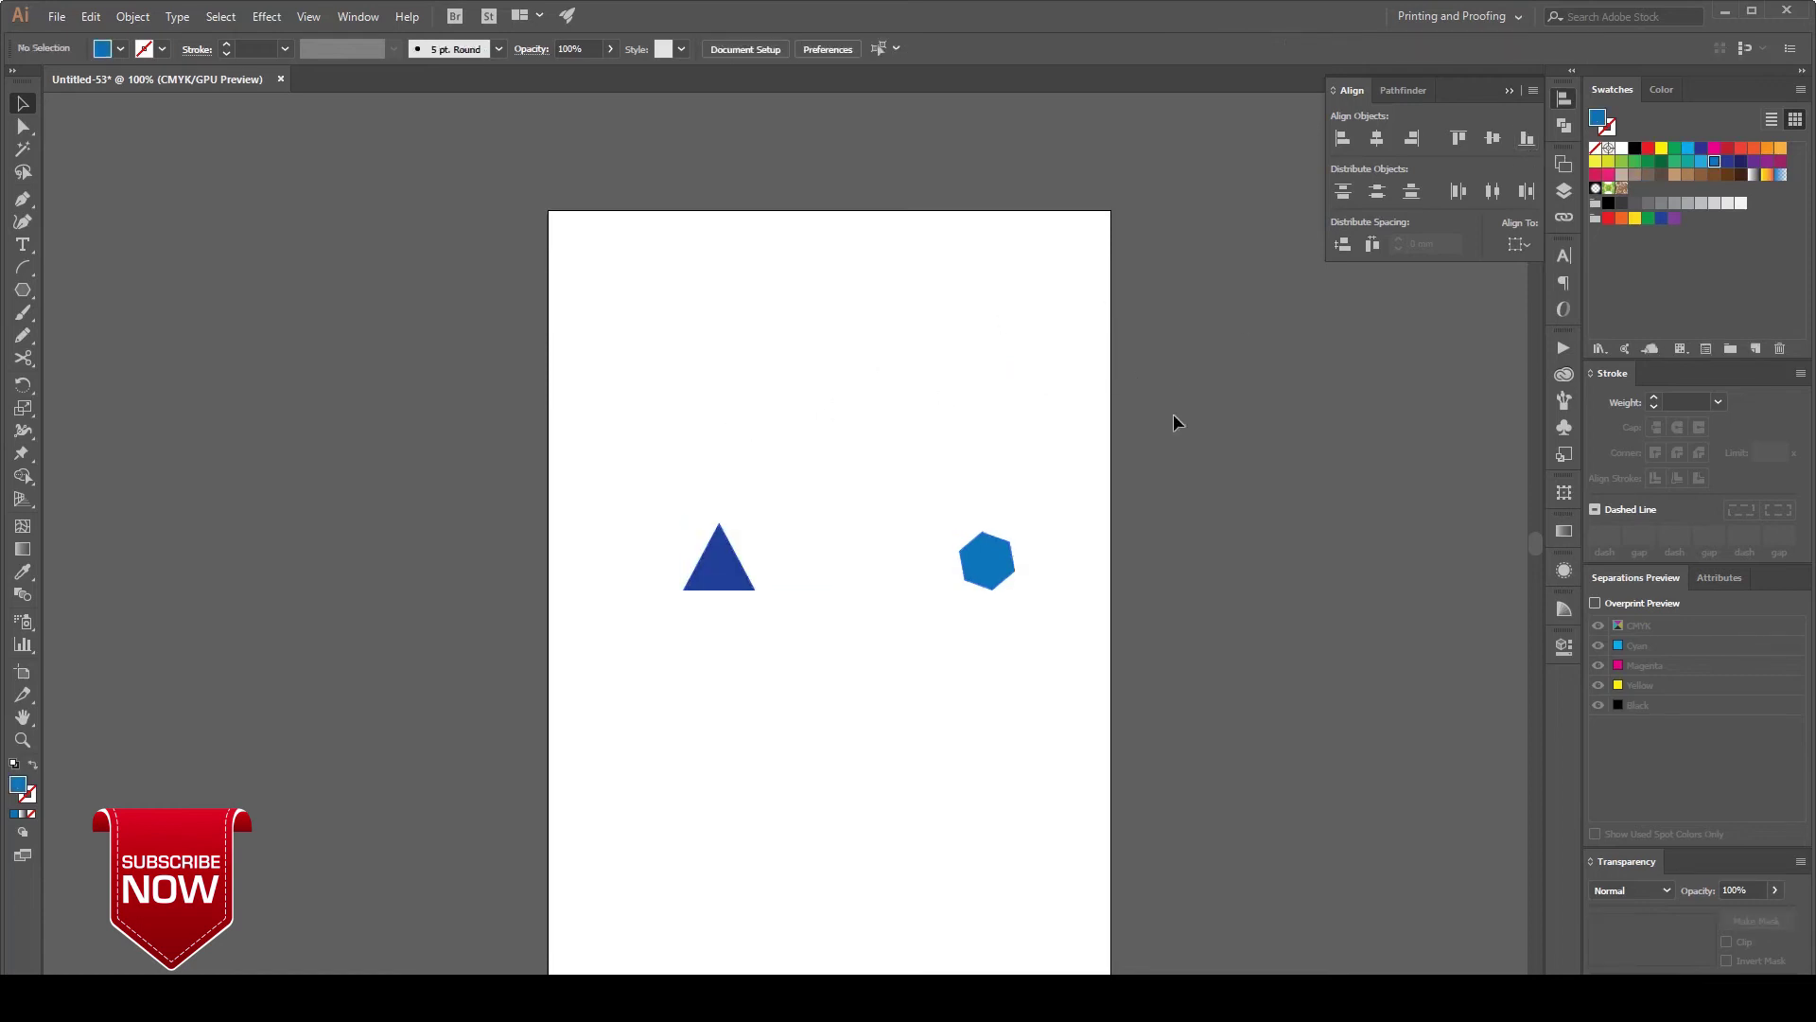
- Switch the Align To setting to Align to Artboard
{"action": "left_click", "coordinate": [1523, 249]}
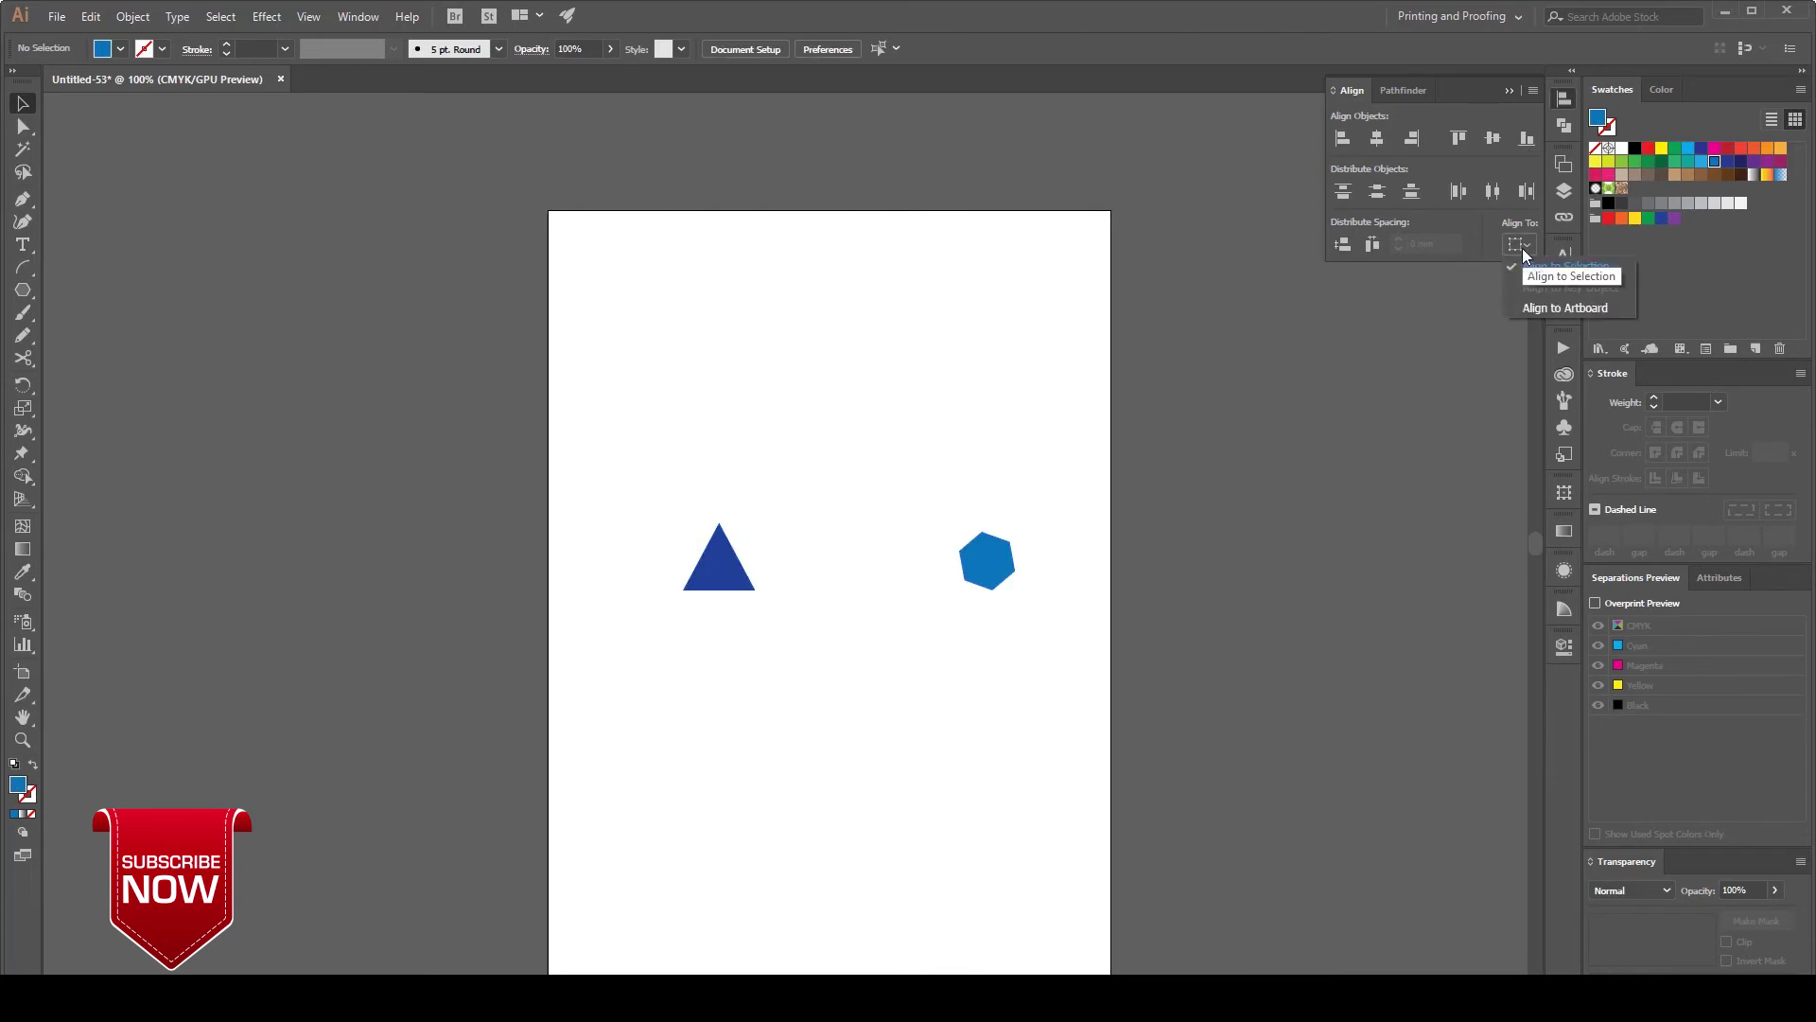
{"action": "left_click", "coordinate": [1564, 309]}
{"action": "scroll", "coordinate": [983, 445], "scroll_direction": "down", "scroll_amount": 1}
{"action": "scroll", "coordinate": [1043, 487], "scroll_direction": "down", "scroll_amount": 1}
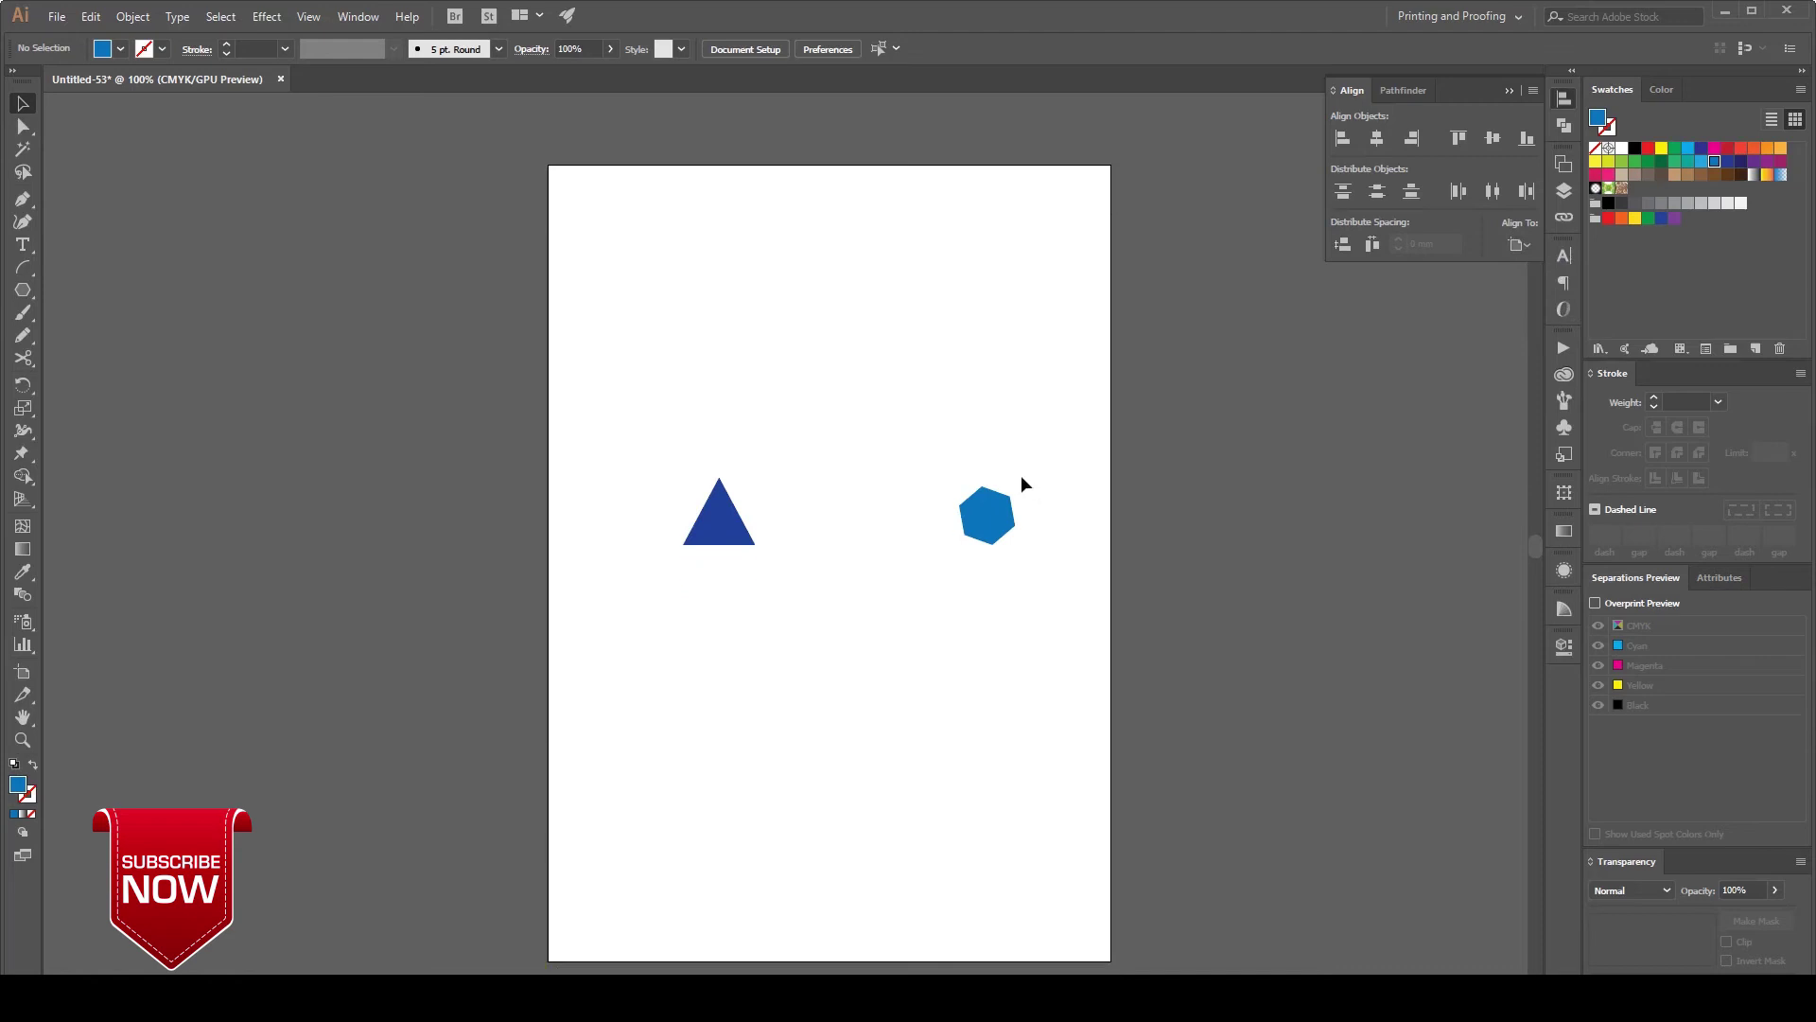
- Place the hexagon at the artboard's top-right and the triangle at upper left, then select both
{"action": "left_click_drag", "start_coordinate": [734, 539], "coordinate": [734, 681]}
{"action": "left_click", "coordinate": [913, 530]}
{"action": "left_click", "coordinate": [1005, 532]}
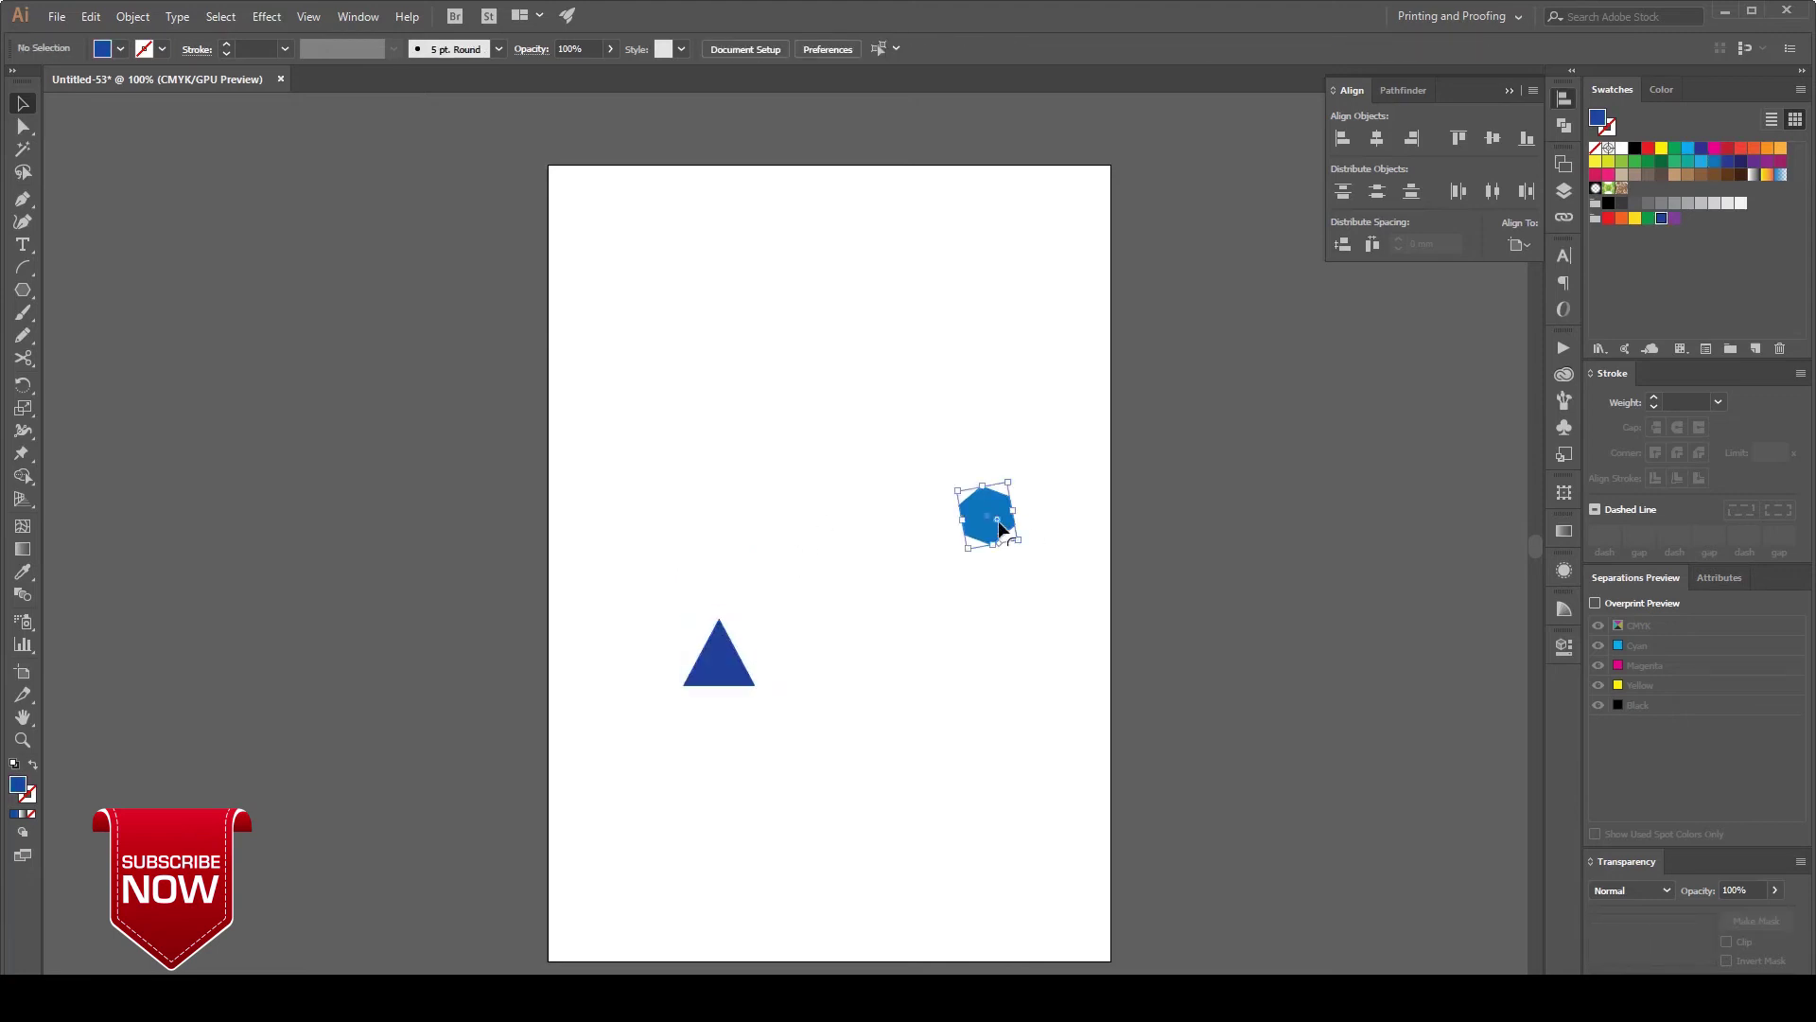
{"action": "left_click_drag", "start_coordinate": [989, 525], "coordinate": [1064, 248]}
{"action": "left_click_drag", "start_coordinate": [734, 655], "coordinate": [670, 324]}
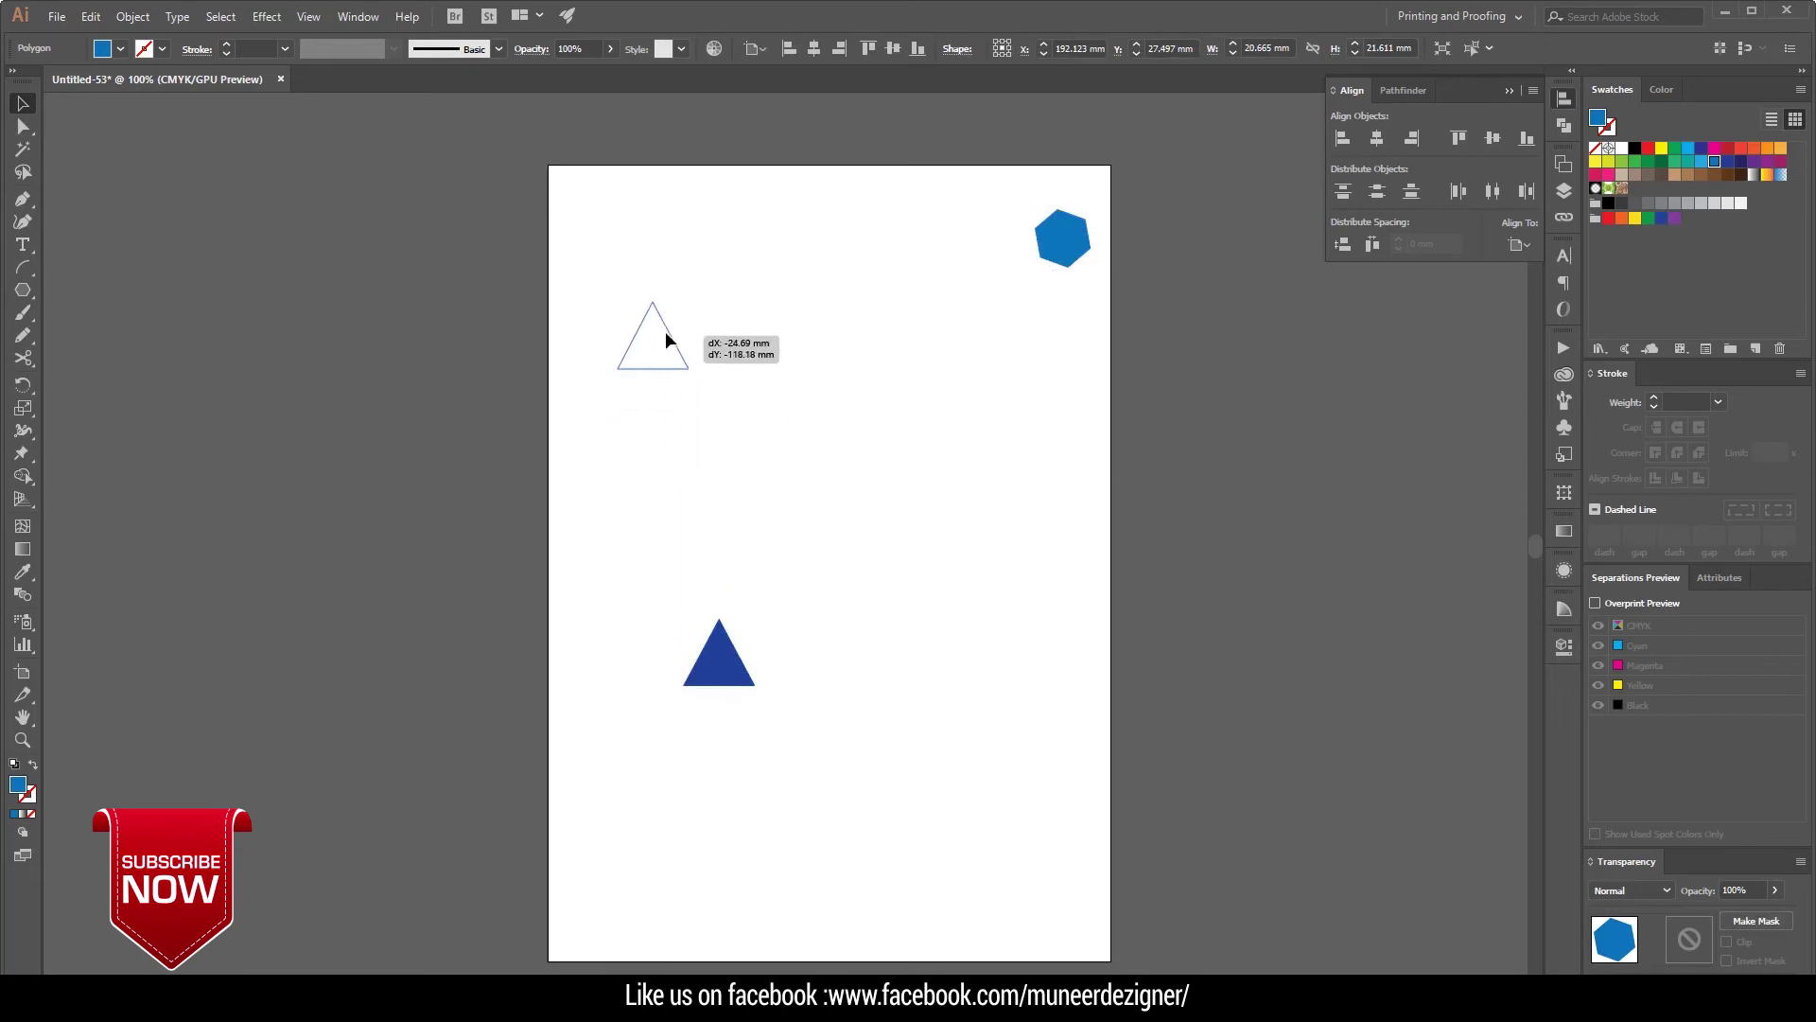
{"action": "left_click", "coordinate": [511, 277]}
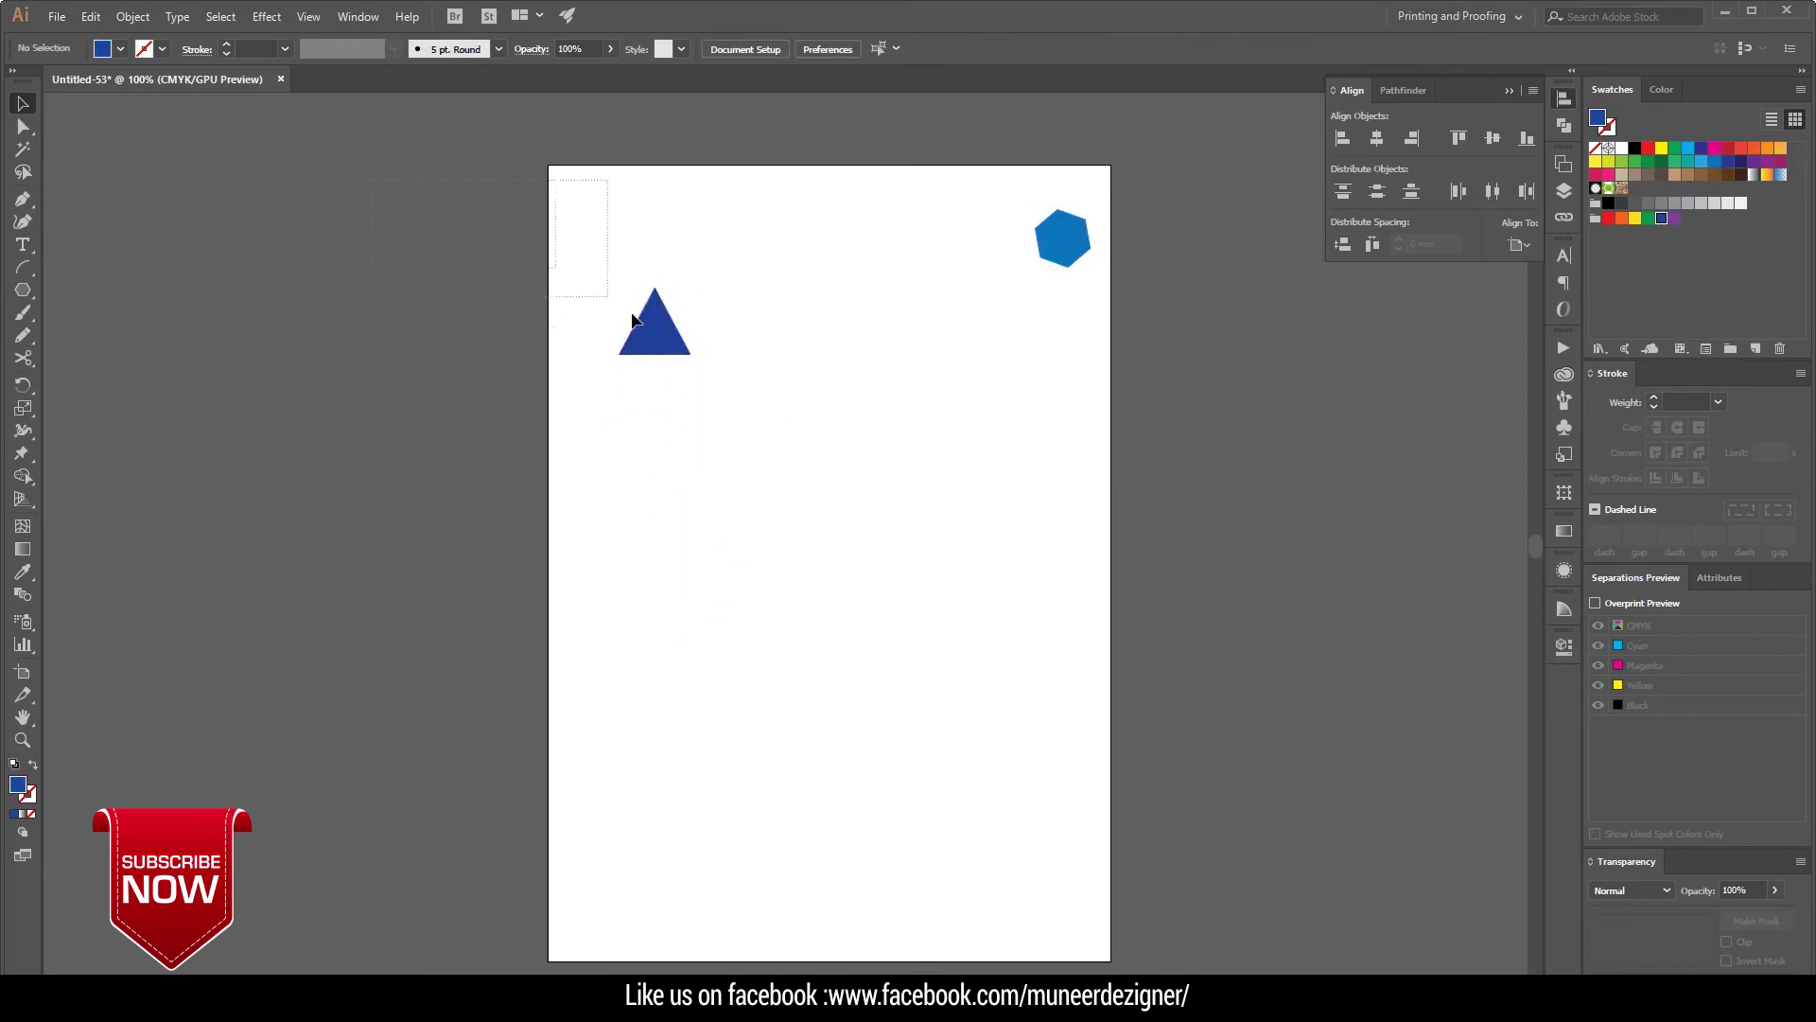
{"action": "left_click_drag", "start_coordinate": [551, 180], "coordinate": [1195, 532]}
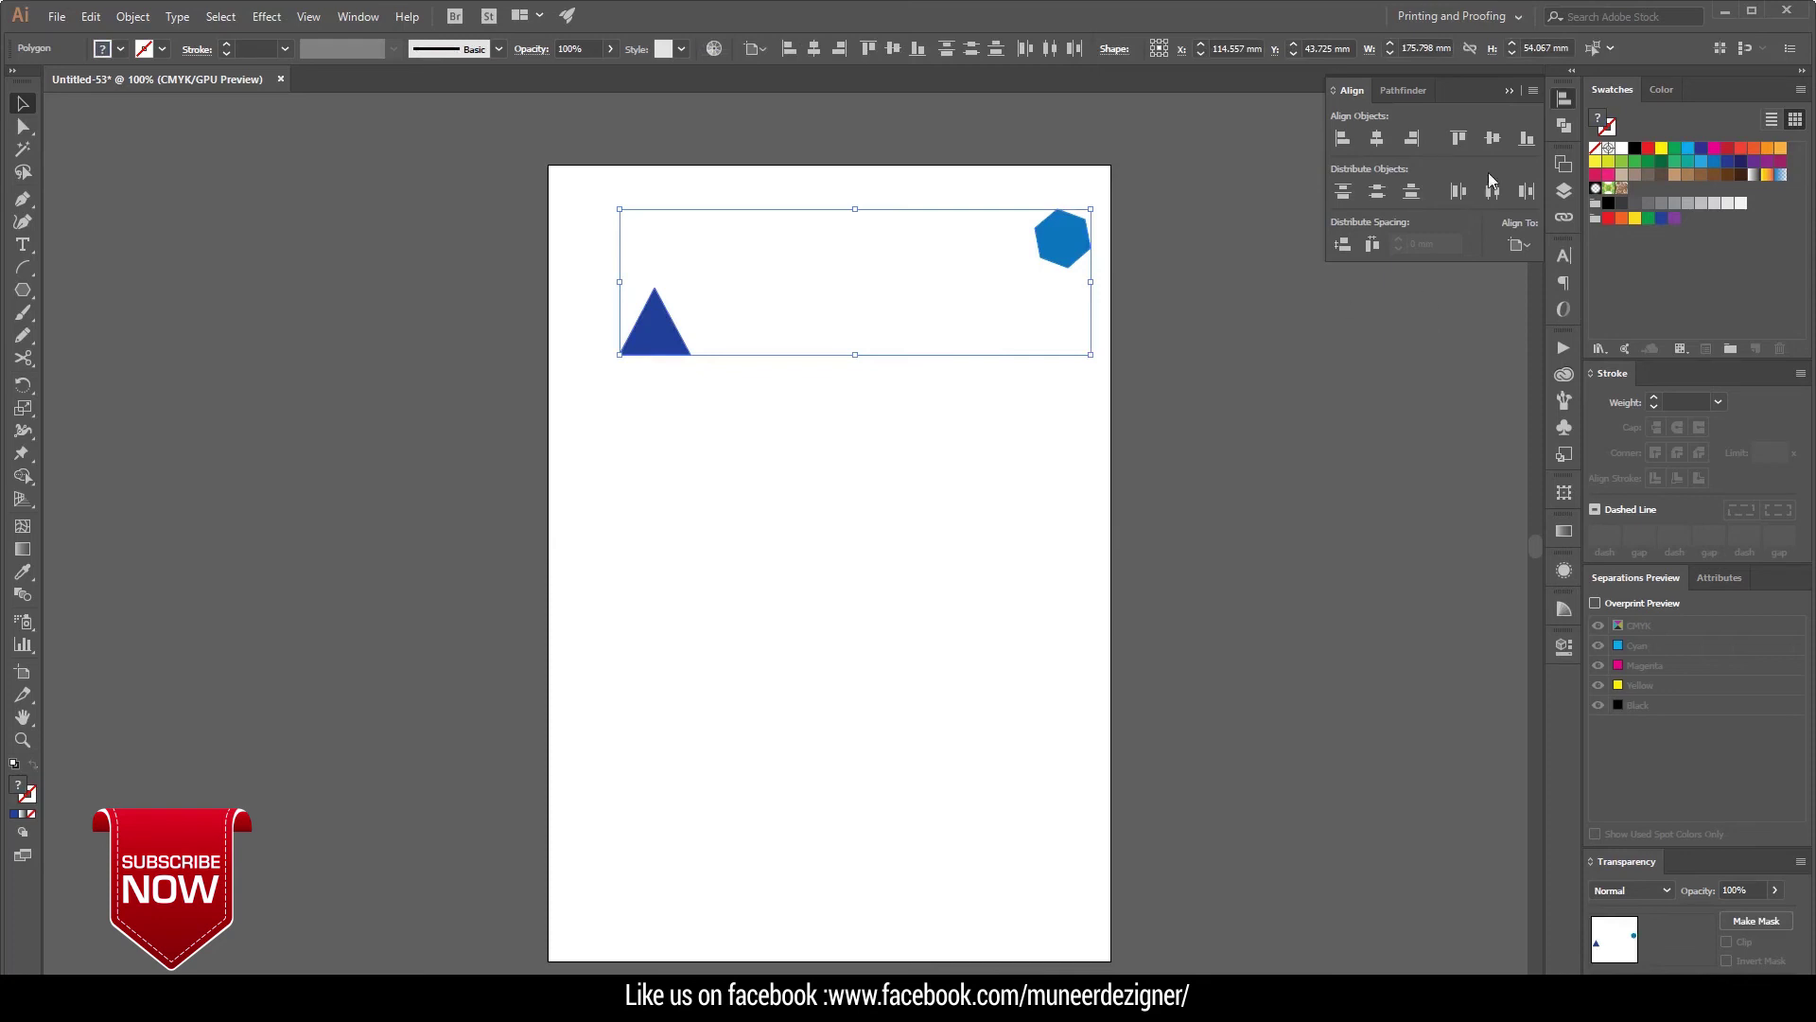
- Centre both shapes horizontally and vertically on the artboard
{"action": "left_click", "coordinate": [1517, 246]}
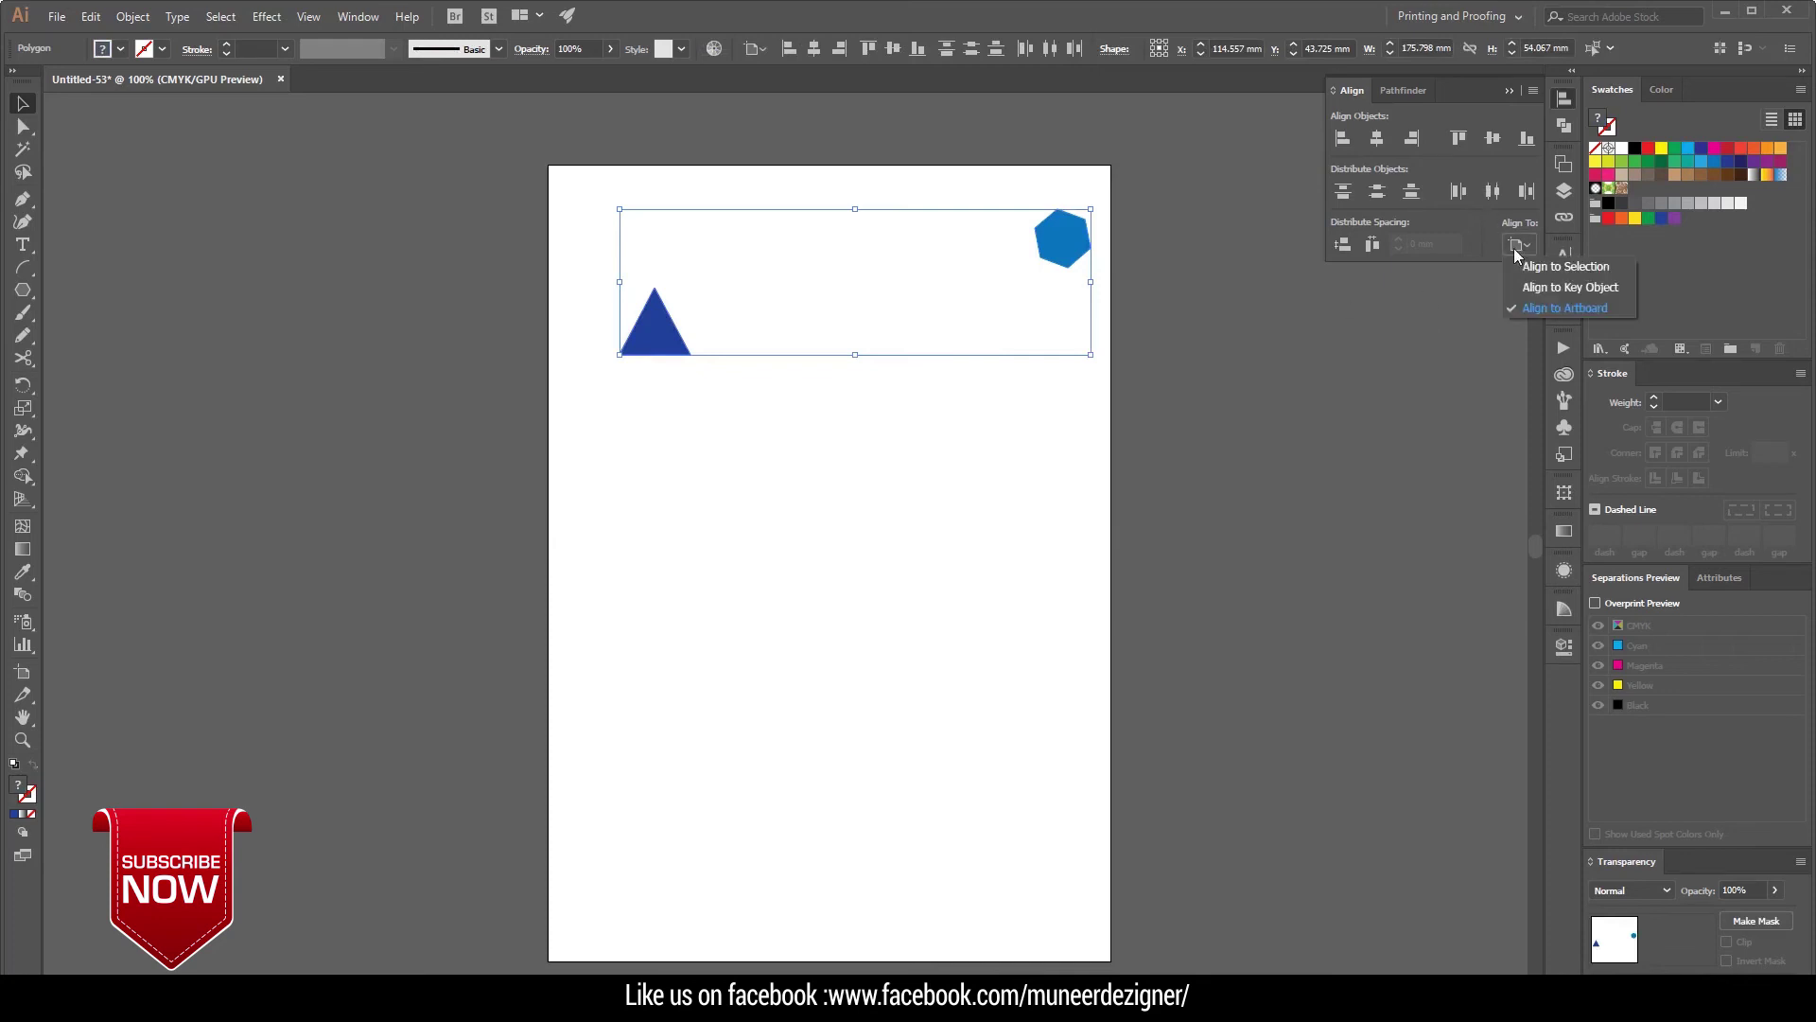
{"action": "left_click", "coordinate": [1545, 310]}
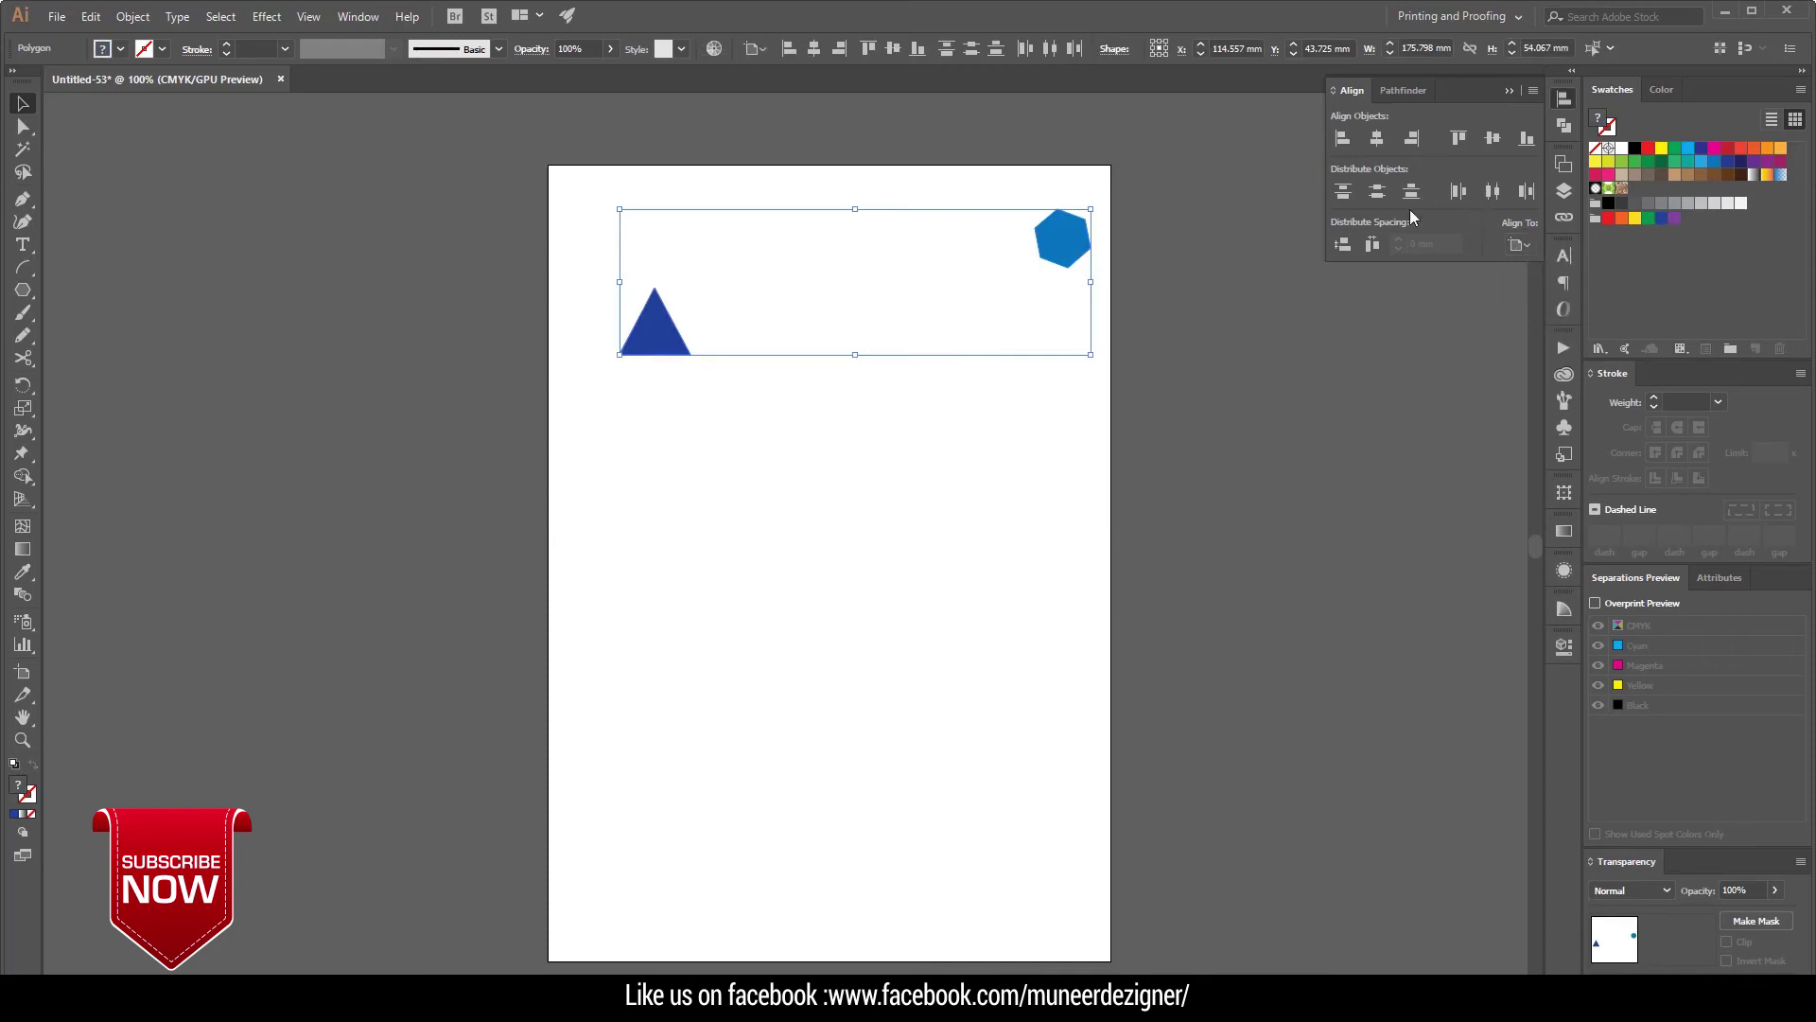
{"action": "left_click", "coordinate": [1379, 142]}
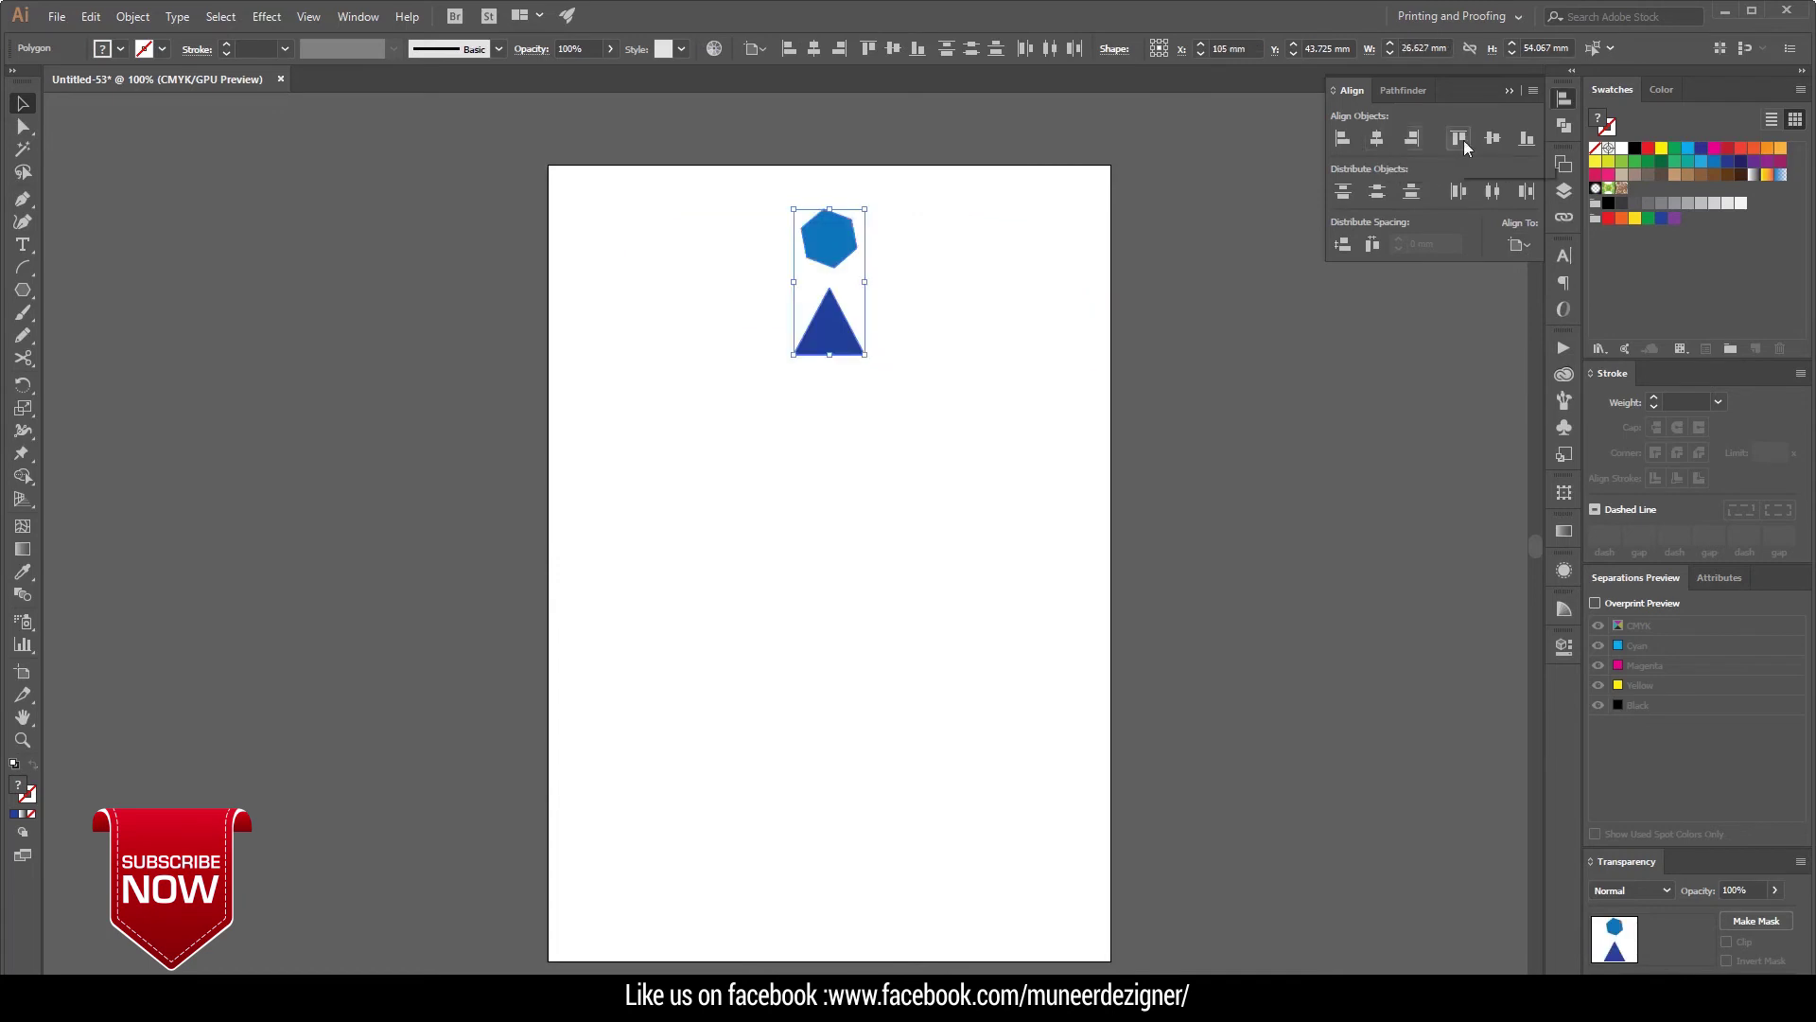
{"action": "left_click", "coordinate": [1493, 140]}
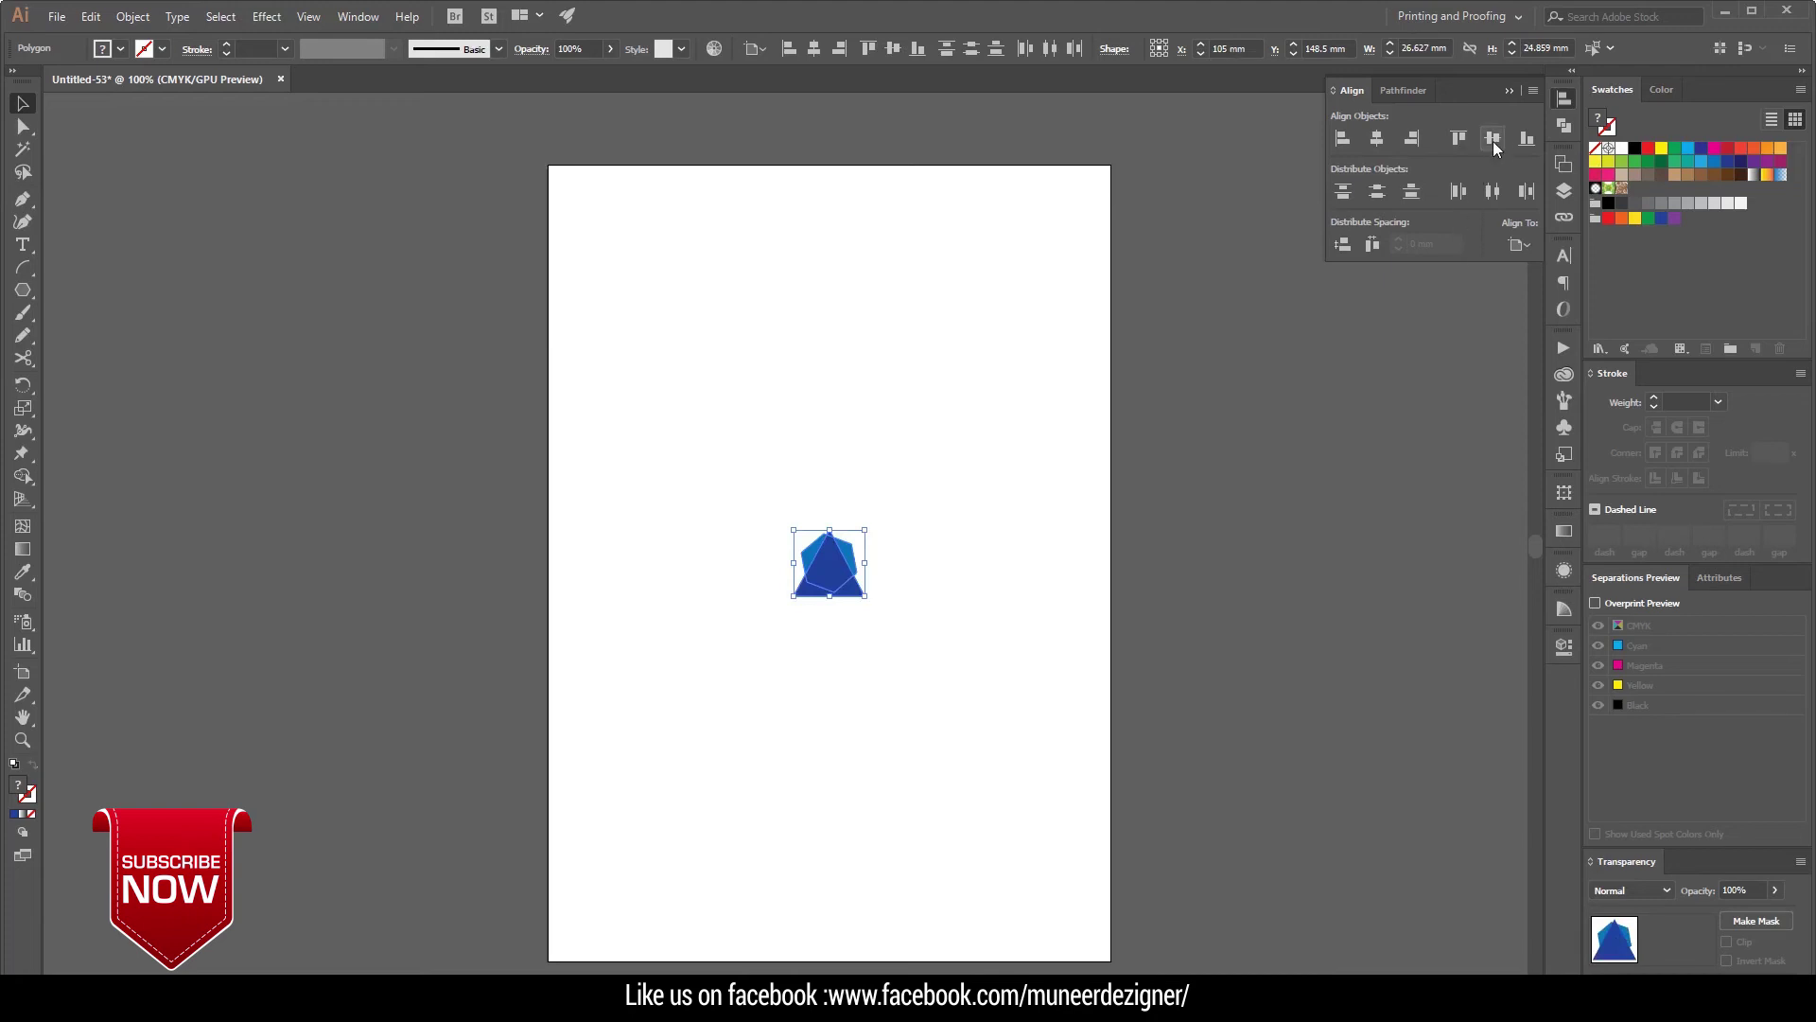
- Pull the stacked triangle and hexagon apart again
{"action": "left_click", "coordinate": [988, 558]}
{"action": "left_click_drag", "start_coordinate": [833, 581], "coordinate": [891, 411]}
{"action": "left_click_drag", "start_coordinate": [825, 573], "coordinate": [746, 473]}
{"action": "left_click", "coordinate": [968, 535]}
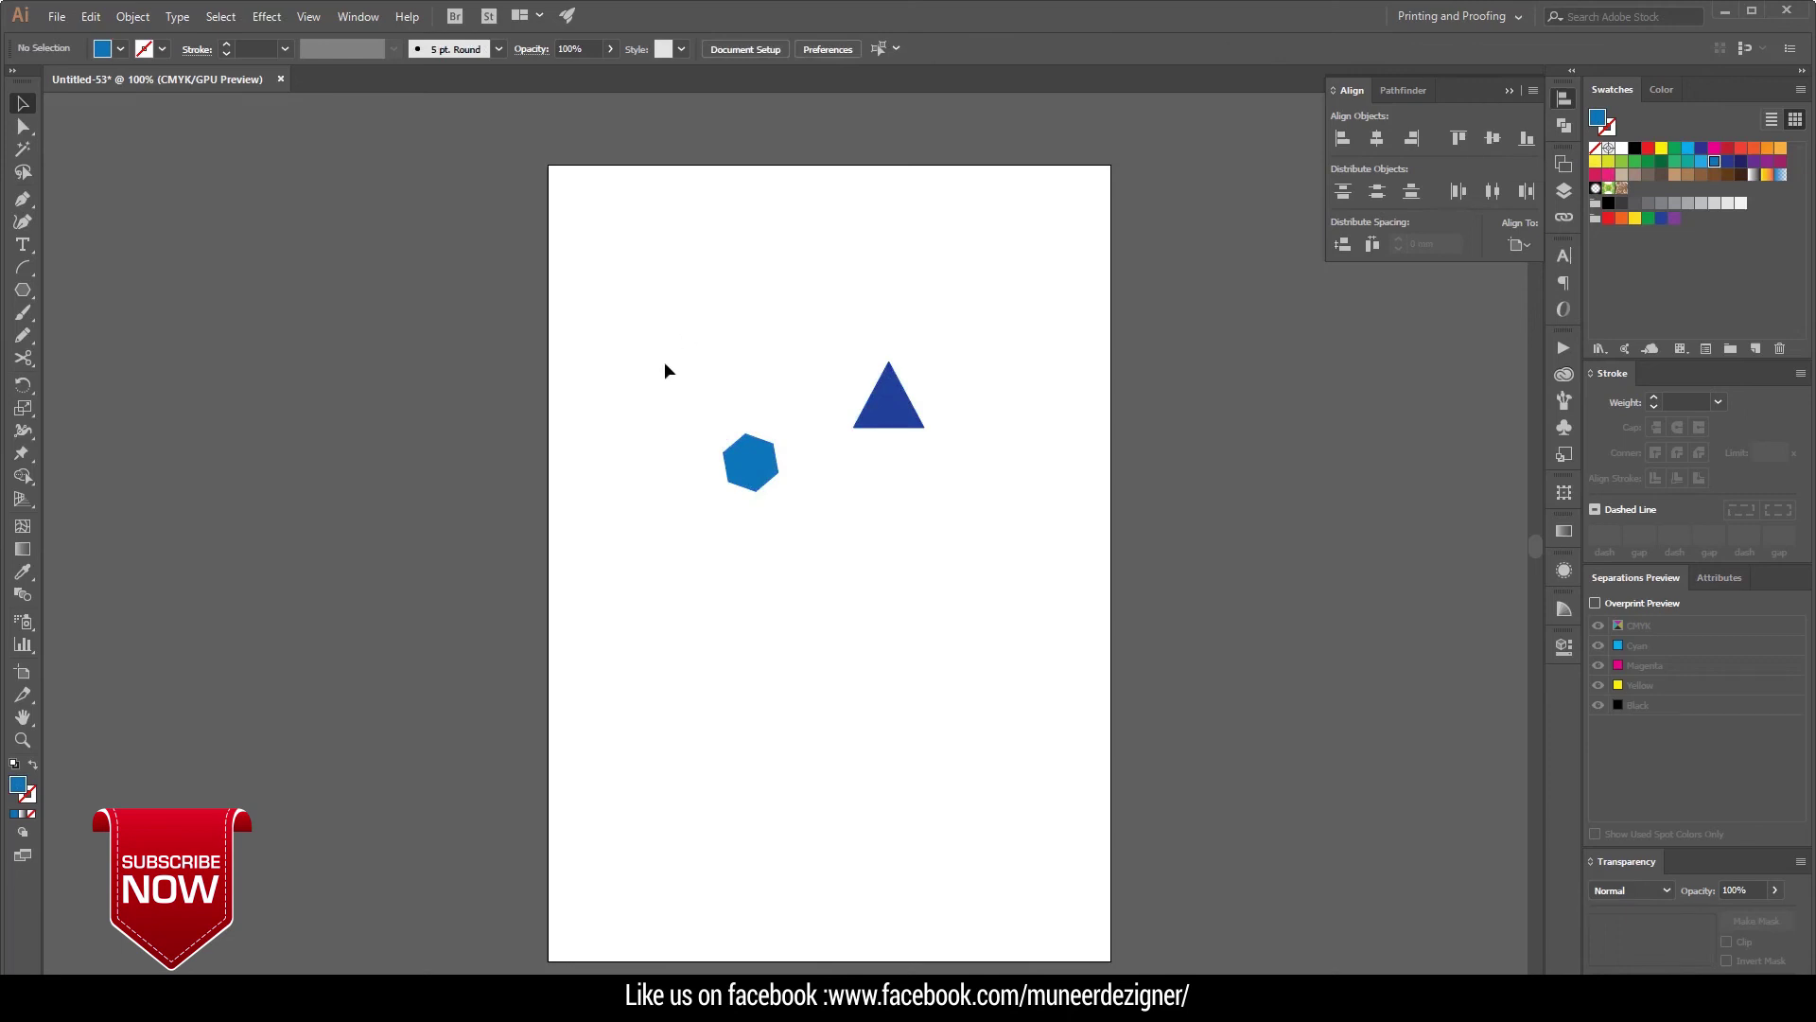
- Confirm alignment is still relative to the artboard, then drag the hexagon lower alone
{"action": "left_click_drag", "start_coordinate": [616, 292], "coordinate": [999, 566]}
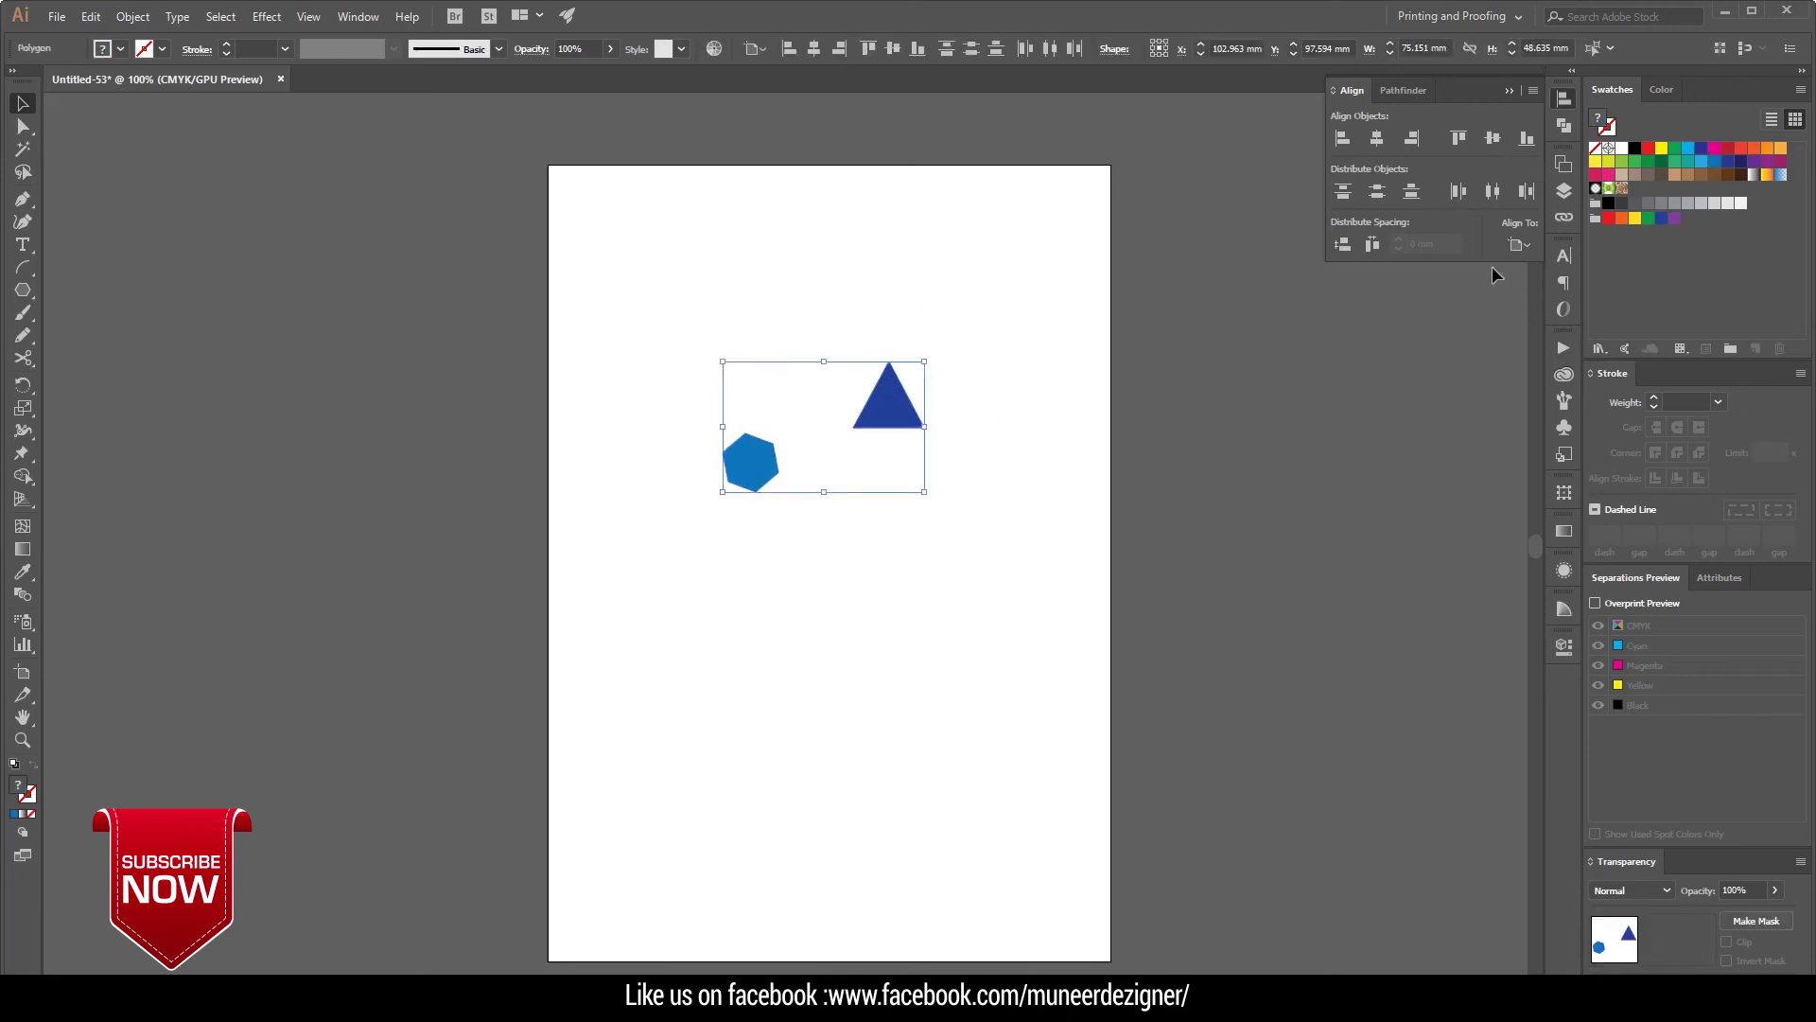
{"action": "left_click", "coordinate": [1519, 246]}
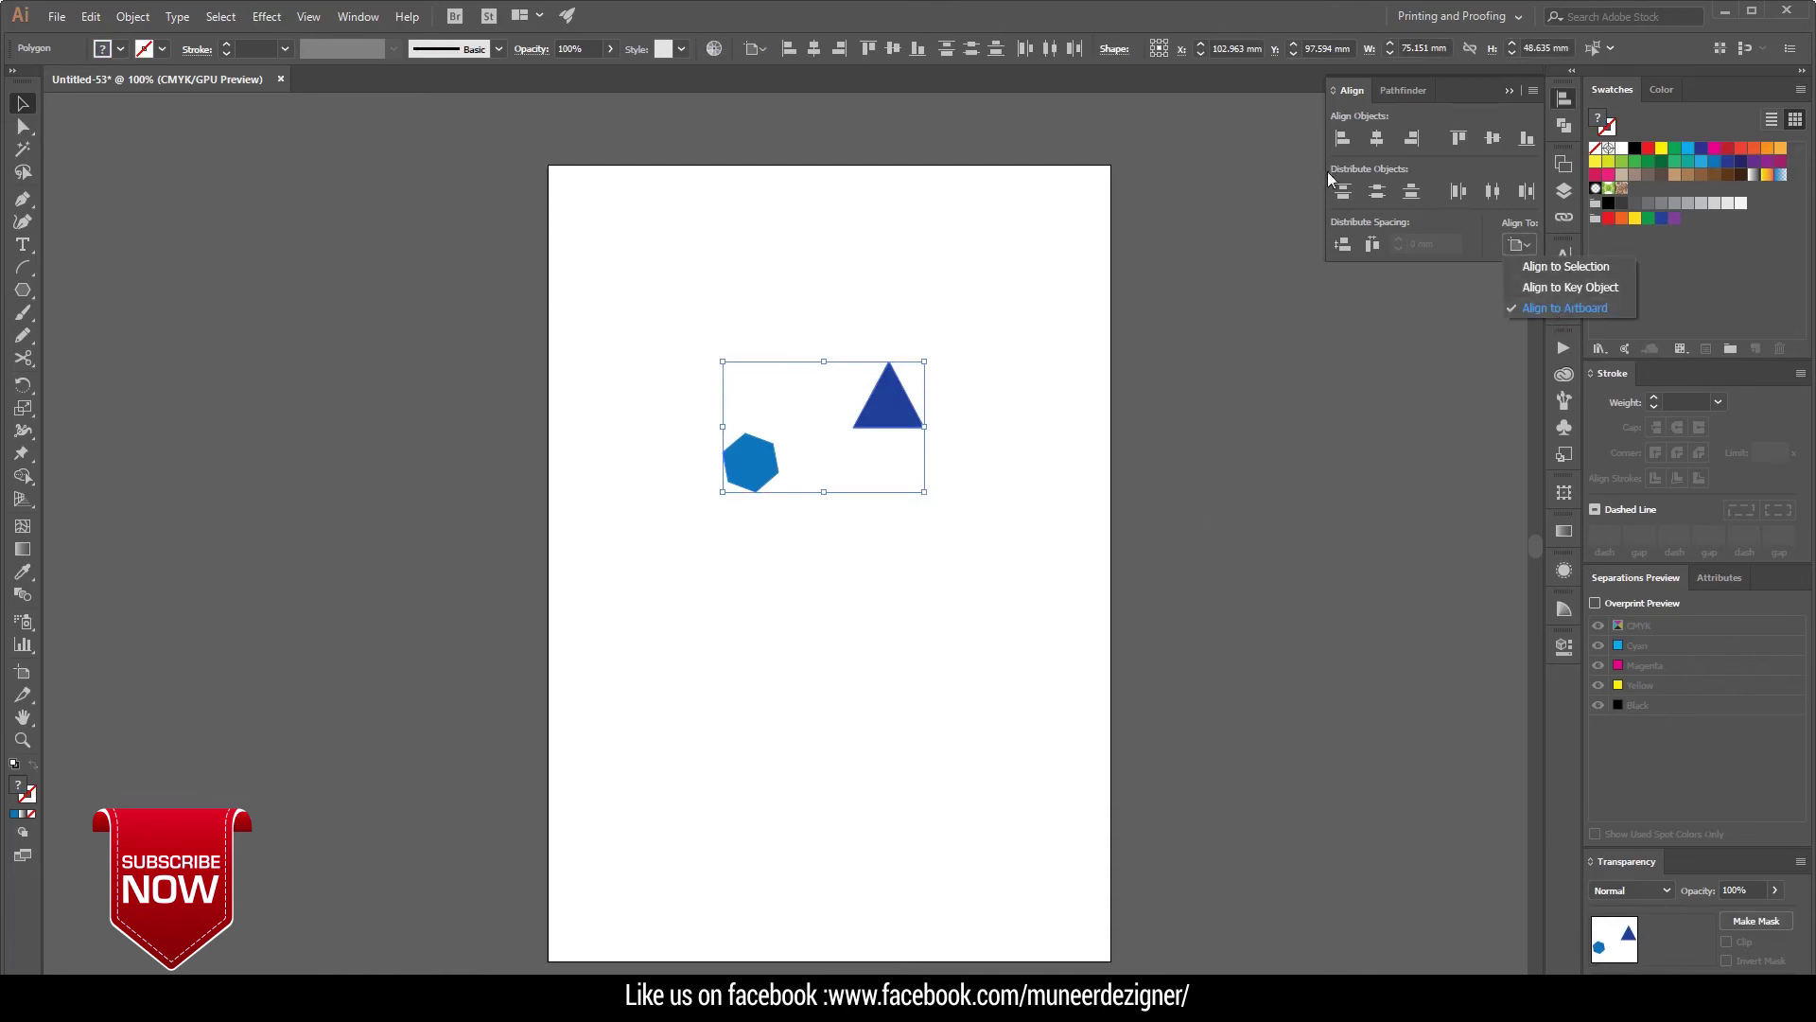
{"action": "left_click", "coordinate": [1112, 600]}
{"action": "left_click", "coordinate": [795, 519]}
{"action": "left_click", "coordinate": [739, 466]}
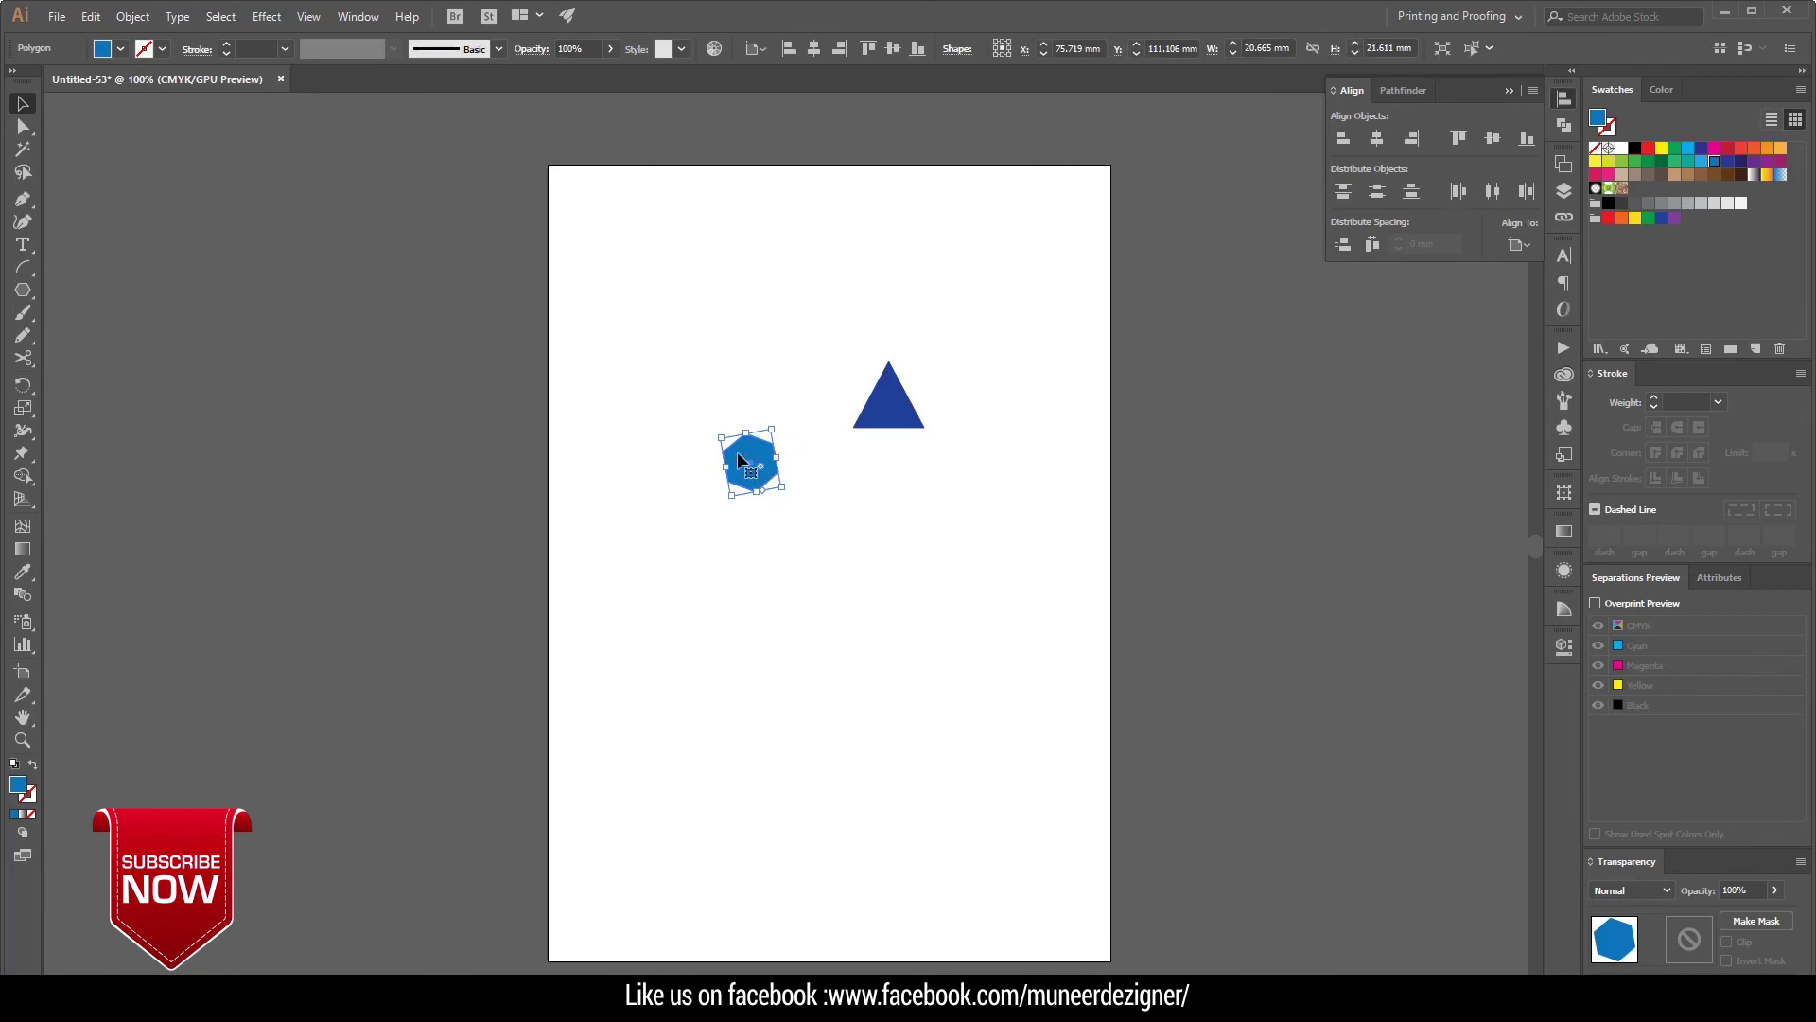
{"action": "left_click_drag", "start_coordinate": [743, 464], "coordinate": [845, 611]}
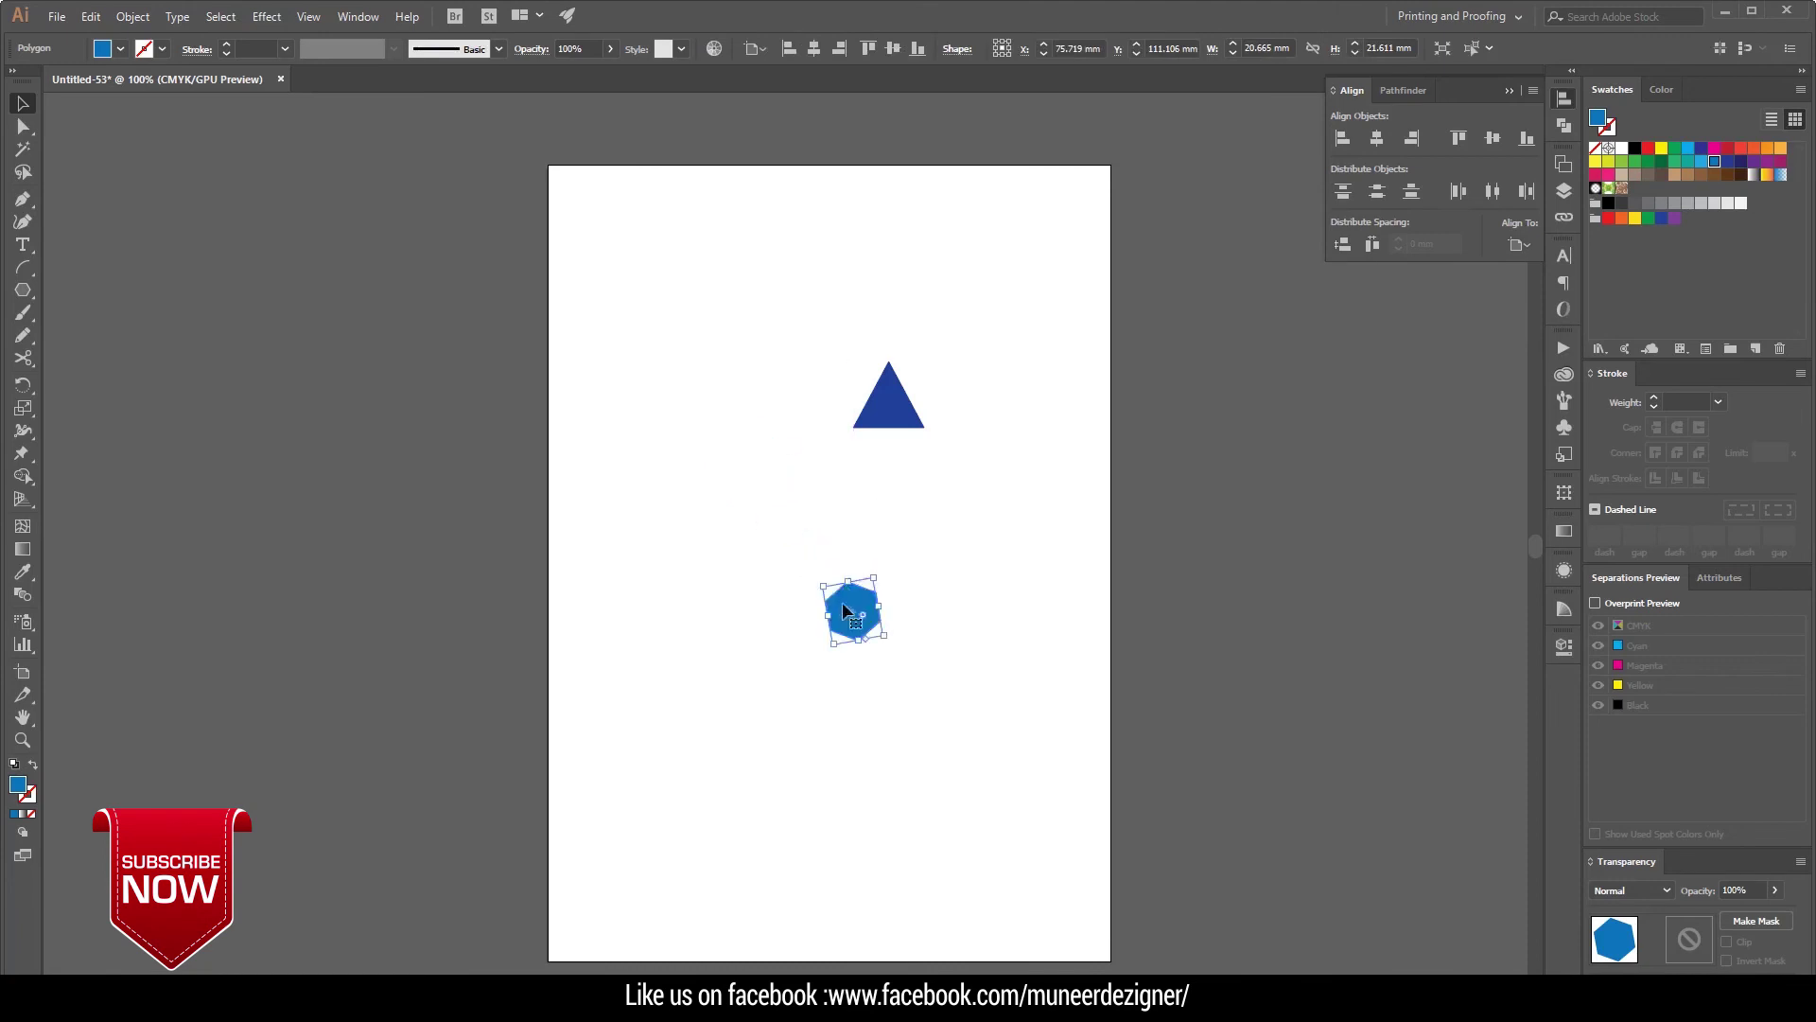
- Align the hexagon to the artboard's left and top edges
{"action": "left_click", "coordinate": [1340, 142]}
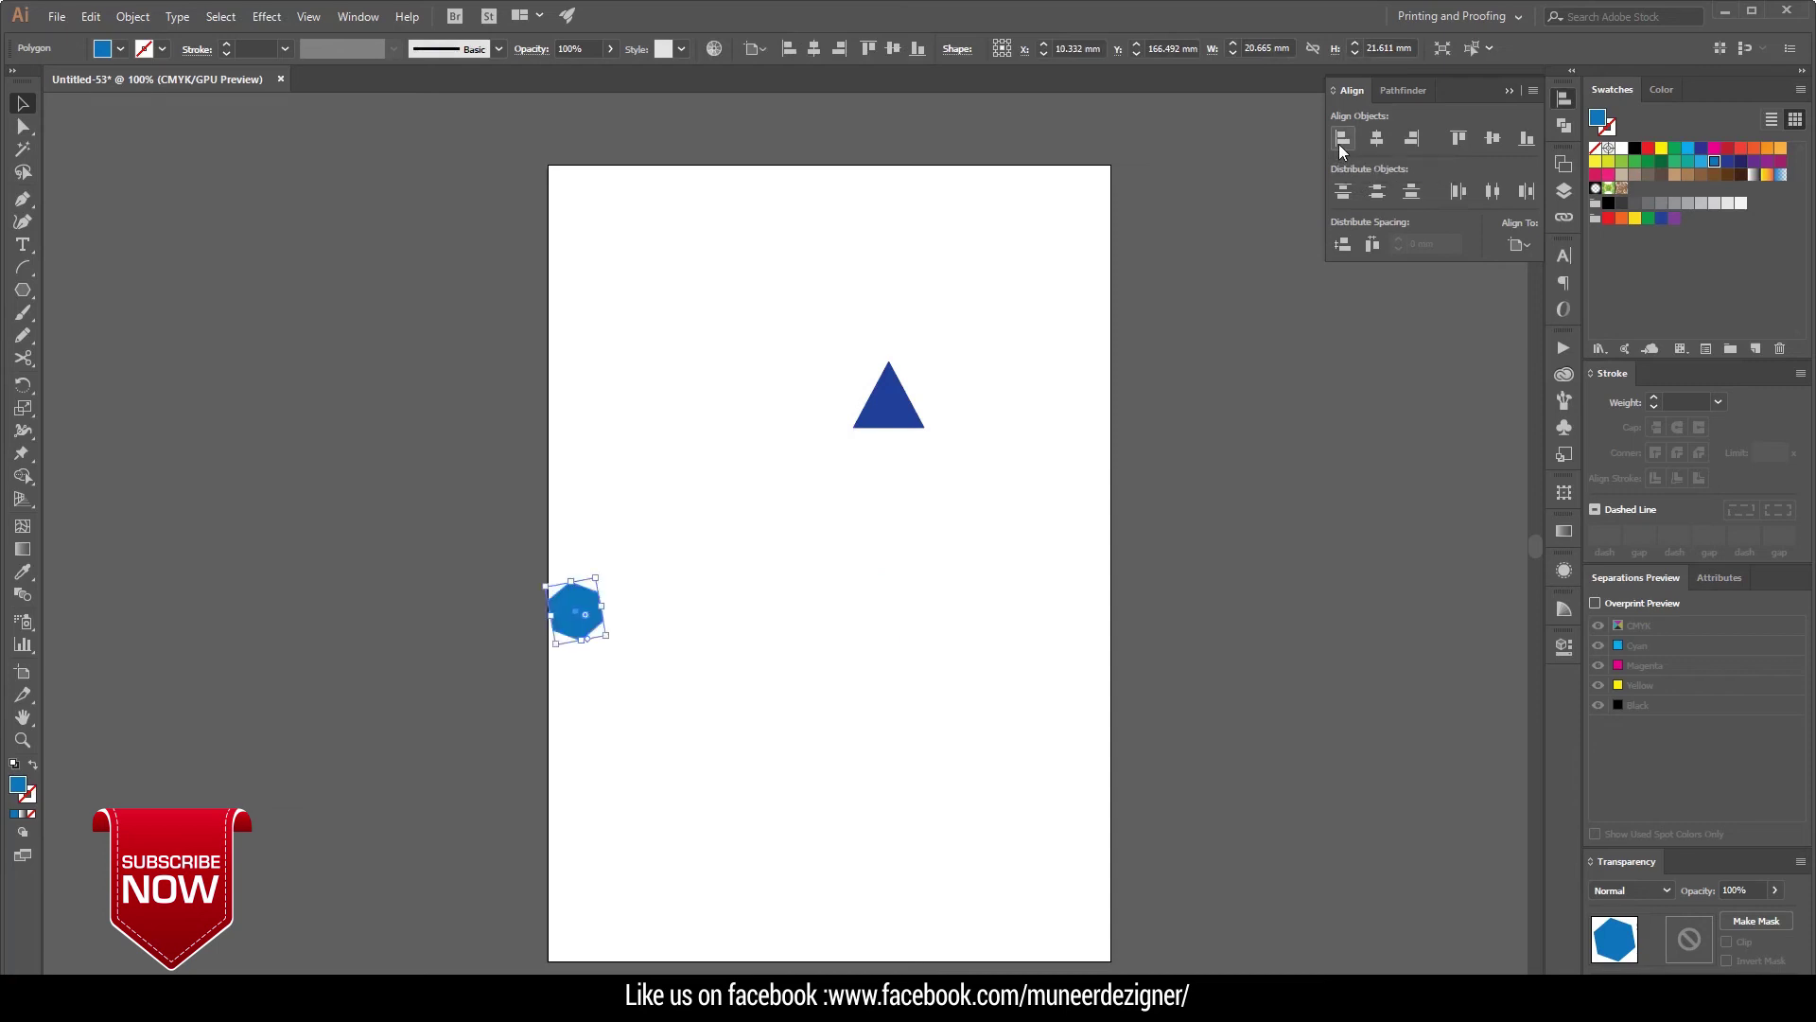
{"action": "left_click", "coordinate": [1457, 138]}
{"action": "left_click", "coordinate": [1041, 280]}
- Align the triangle to the artboard's bottom-right, then move it up the right side
{"action": "left_click", "coordinate": [911, 407]}
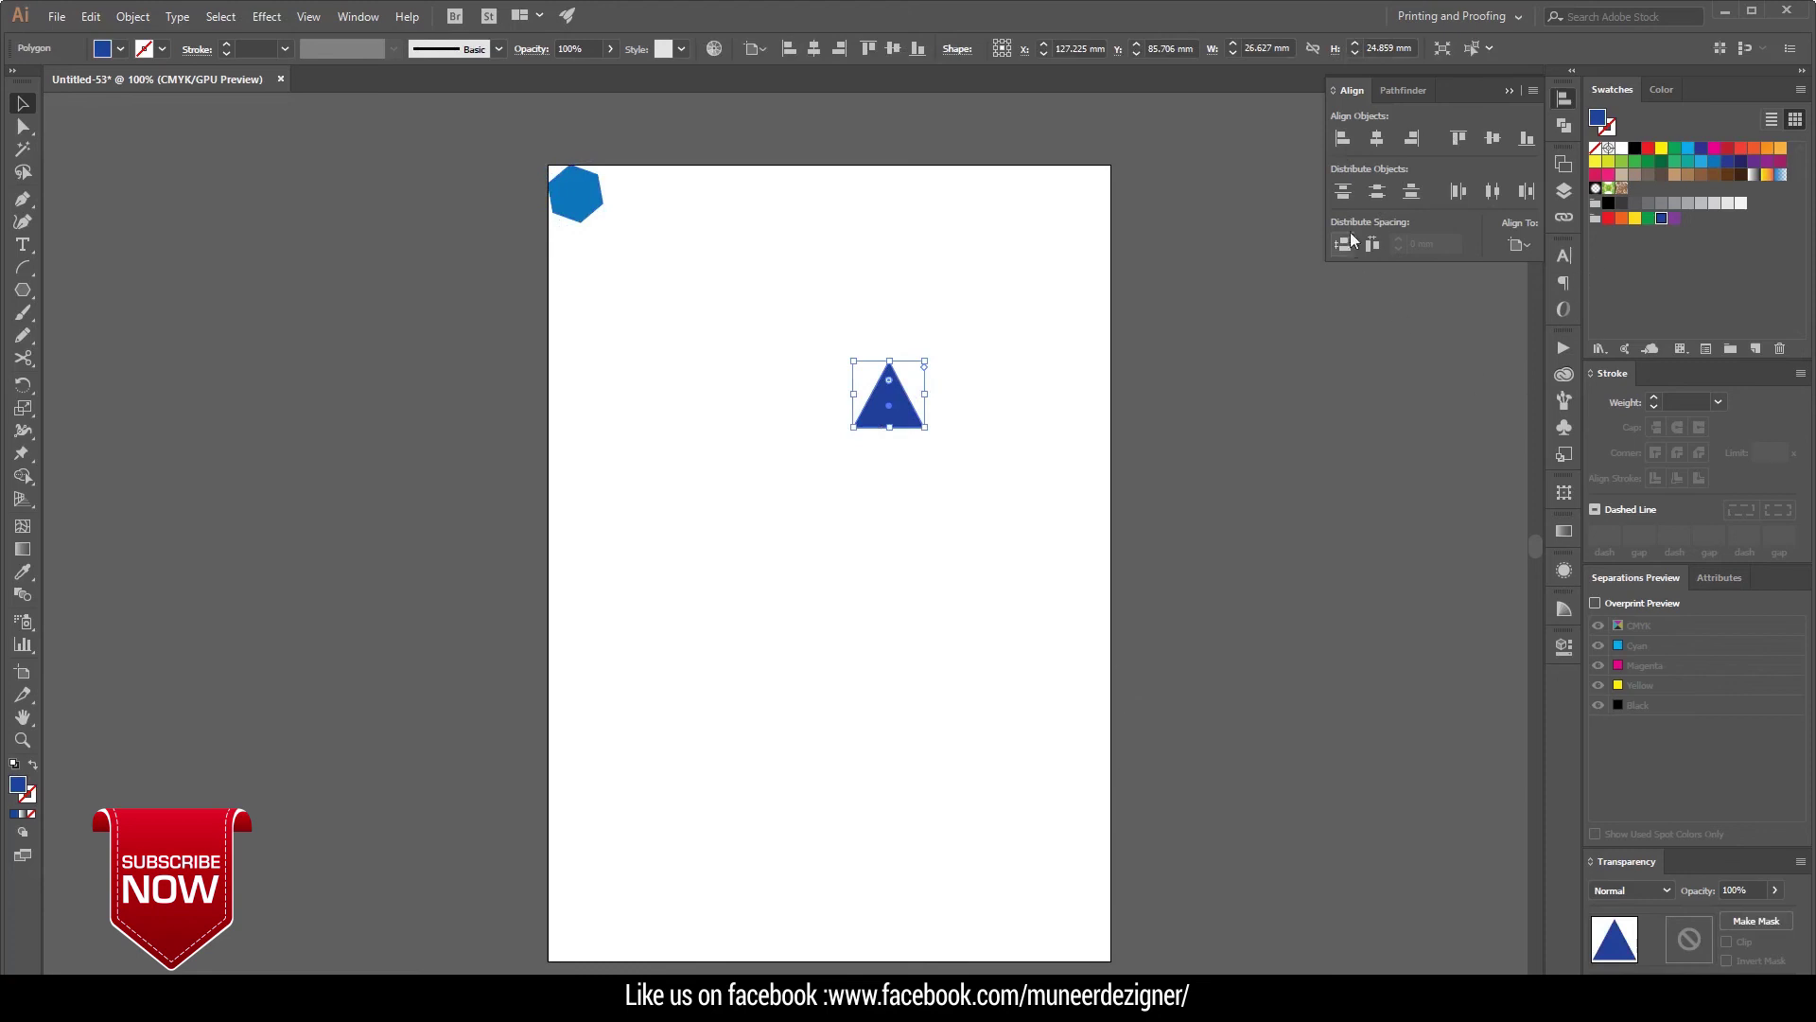
{"action": "left_click", "coordinate": [1411, 140]}
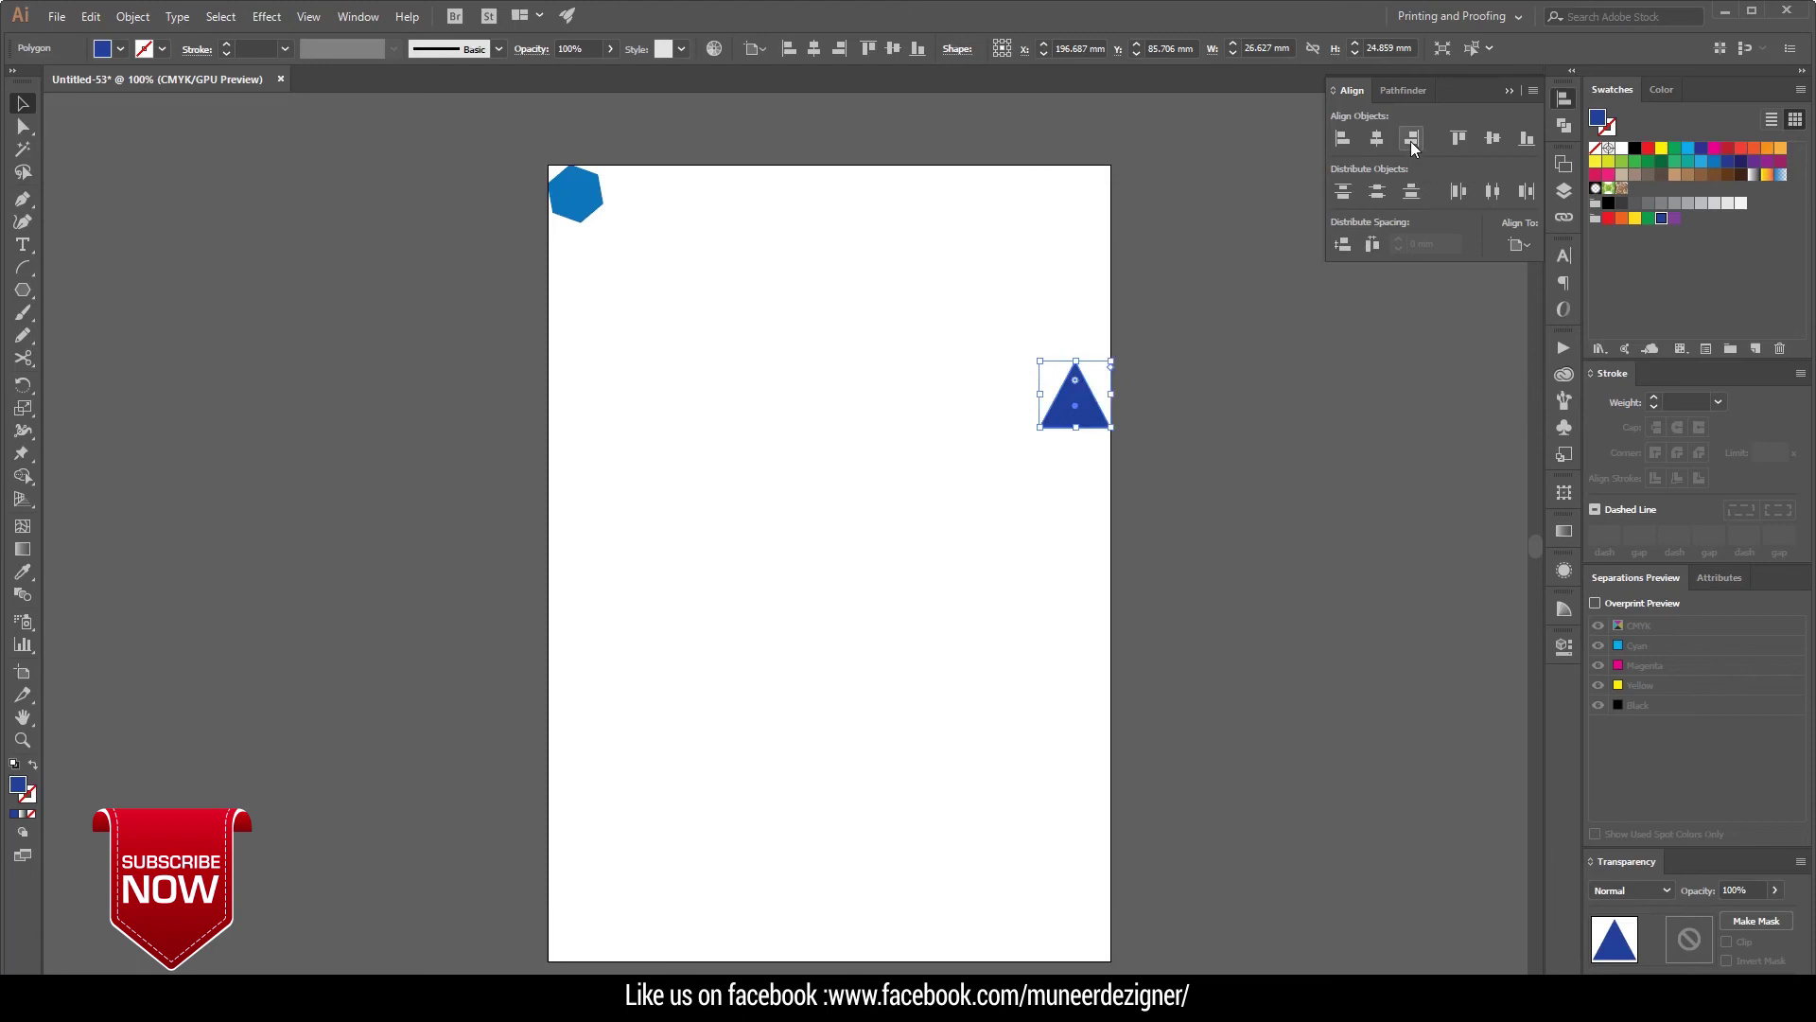
{"action": "left_click", "coordinate": [1527, 140]}
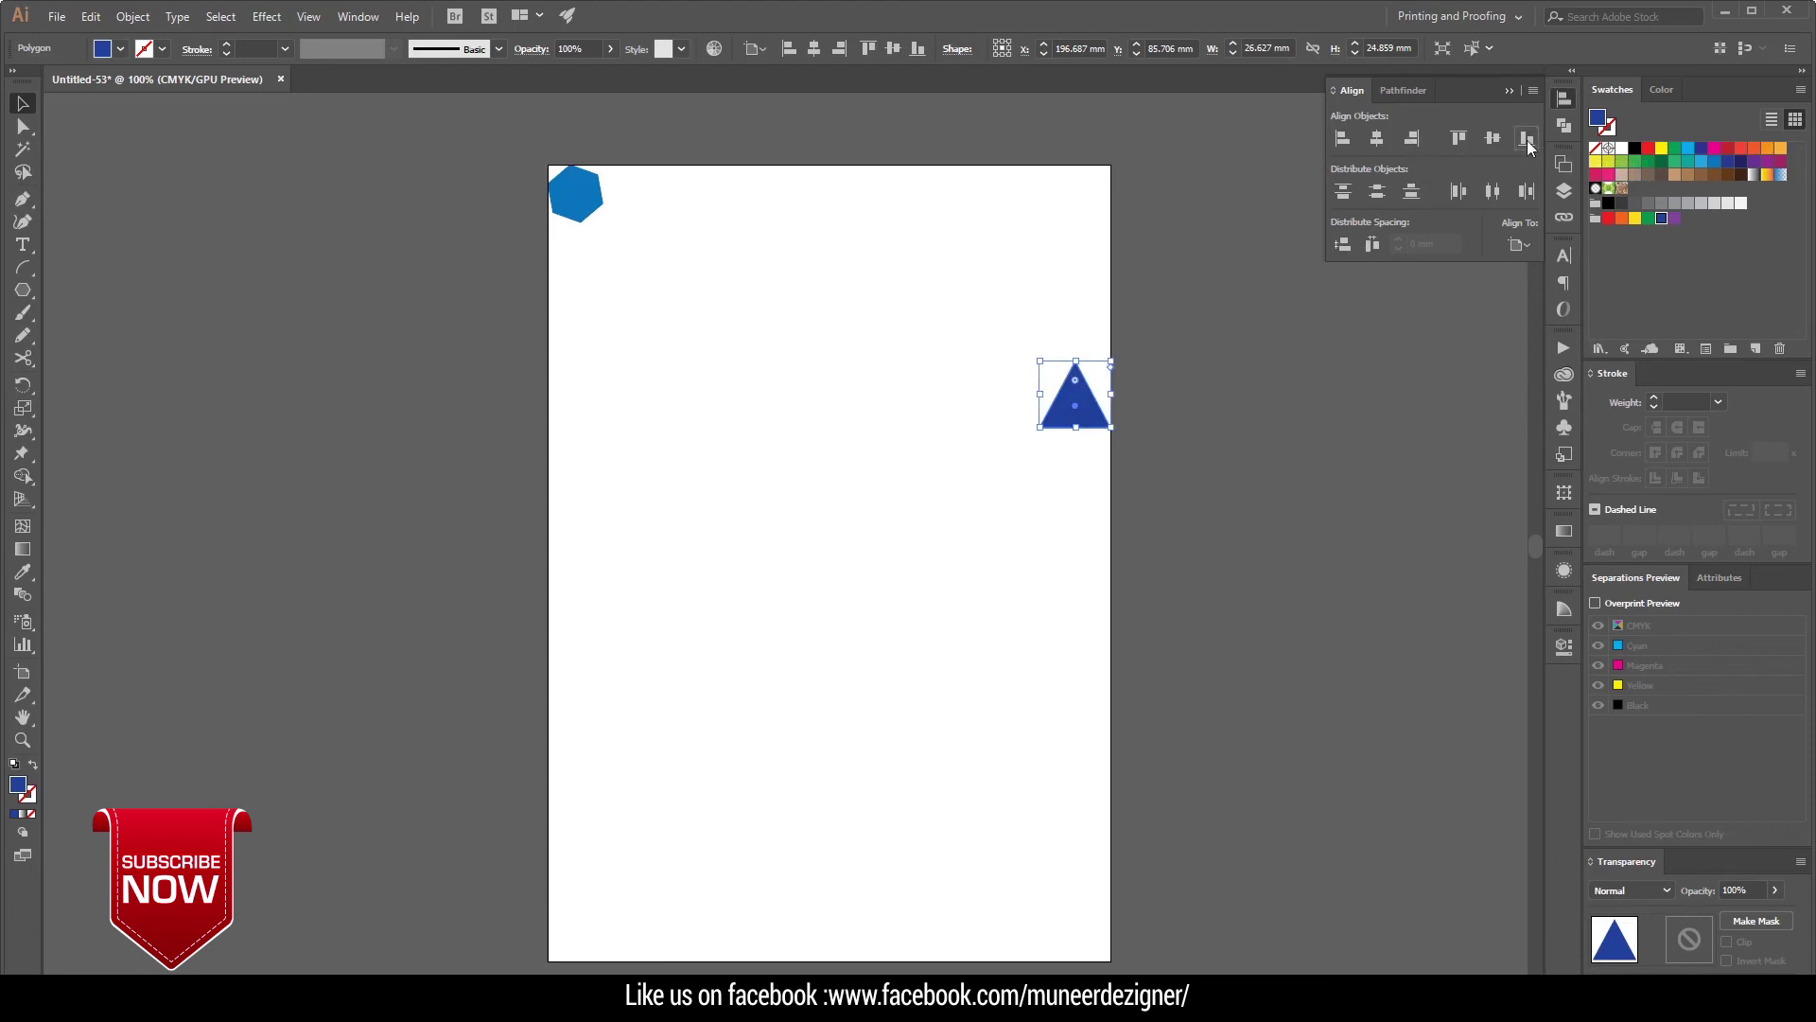
{"action": "left_click", "coordinate": [1248, 700]}
{"action": "left_click_drag", "start_coordinate": [1074, 956], "coordinate": [1002, 672]}
{"action": "left_click", "coordinate": [576, 198]}
{"action": "left_click_drag", "start_coordinate": [604, 217], "coordinate": [587, 208]}
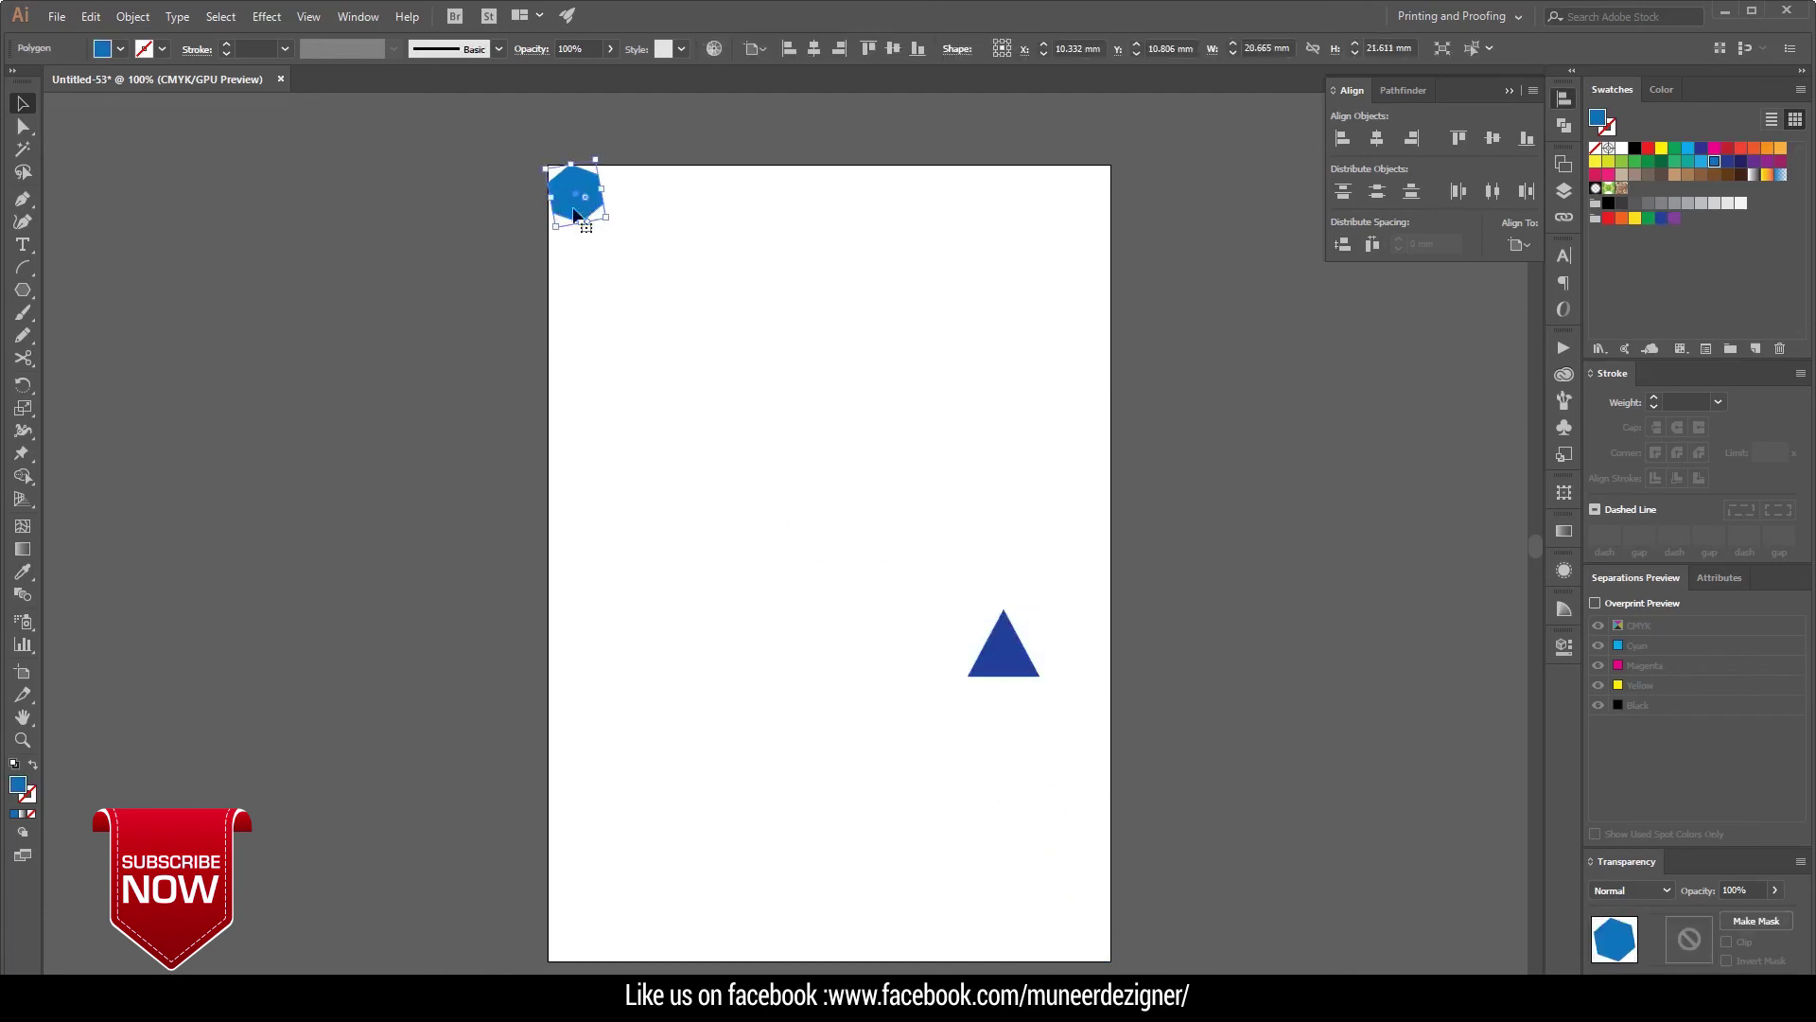
- Move the hexagon toward the middle and the triangle up beside it
{"action": "left_click_drag", "start_coordinate": [580, 194], "coordinate": [826, 604]}
{"action": "left_click", "coordinate": [1518, 244]}
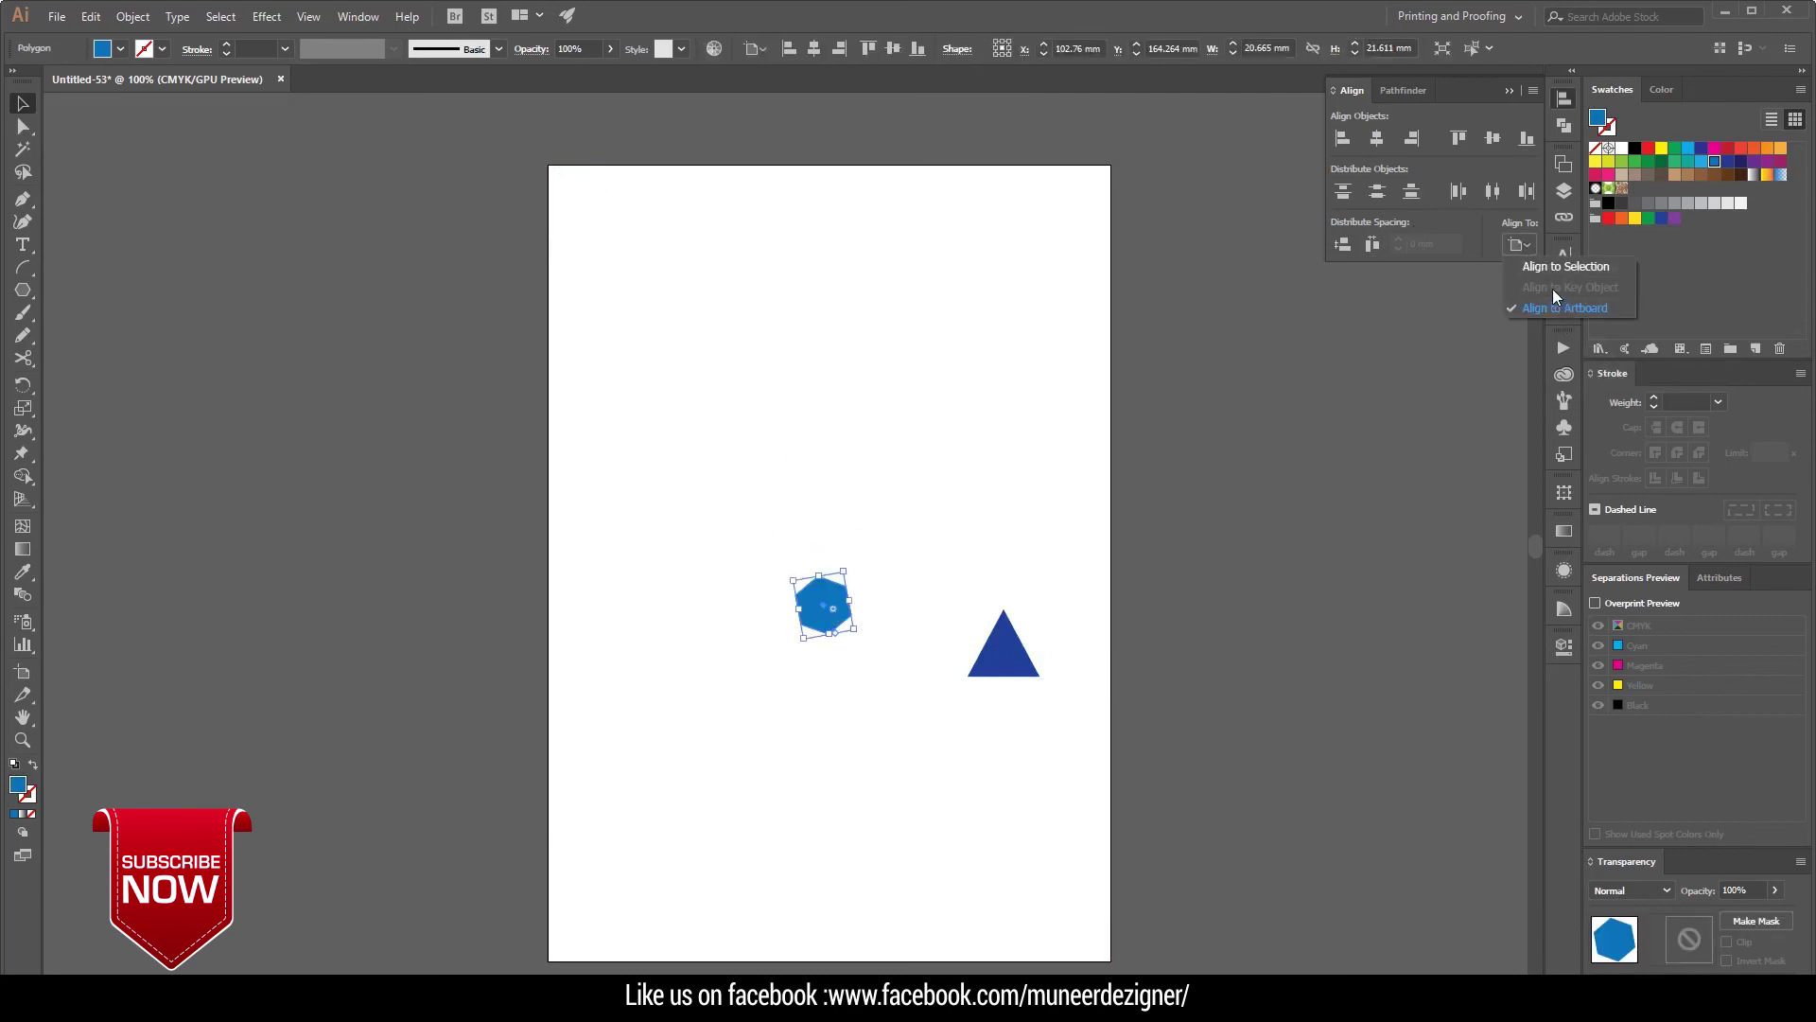
{"action": "left_click", "coordinate": [1014, 662]}
{"action": "left_click_drag", "start_coordinate": [1014, 662], "coordinate": [963, 605]}
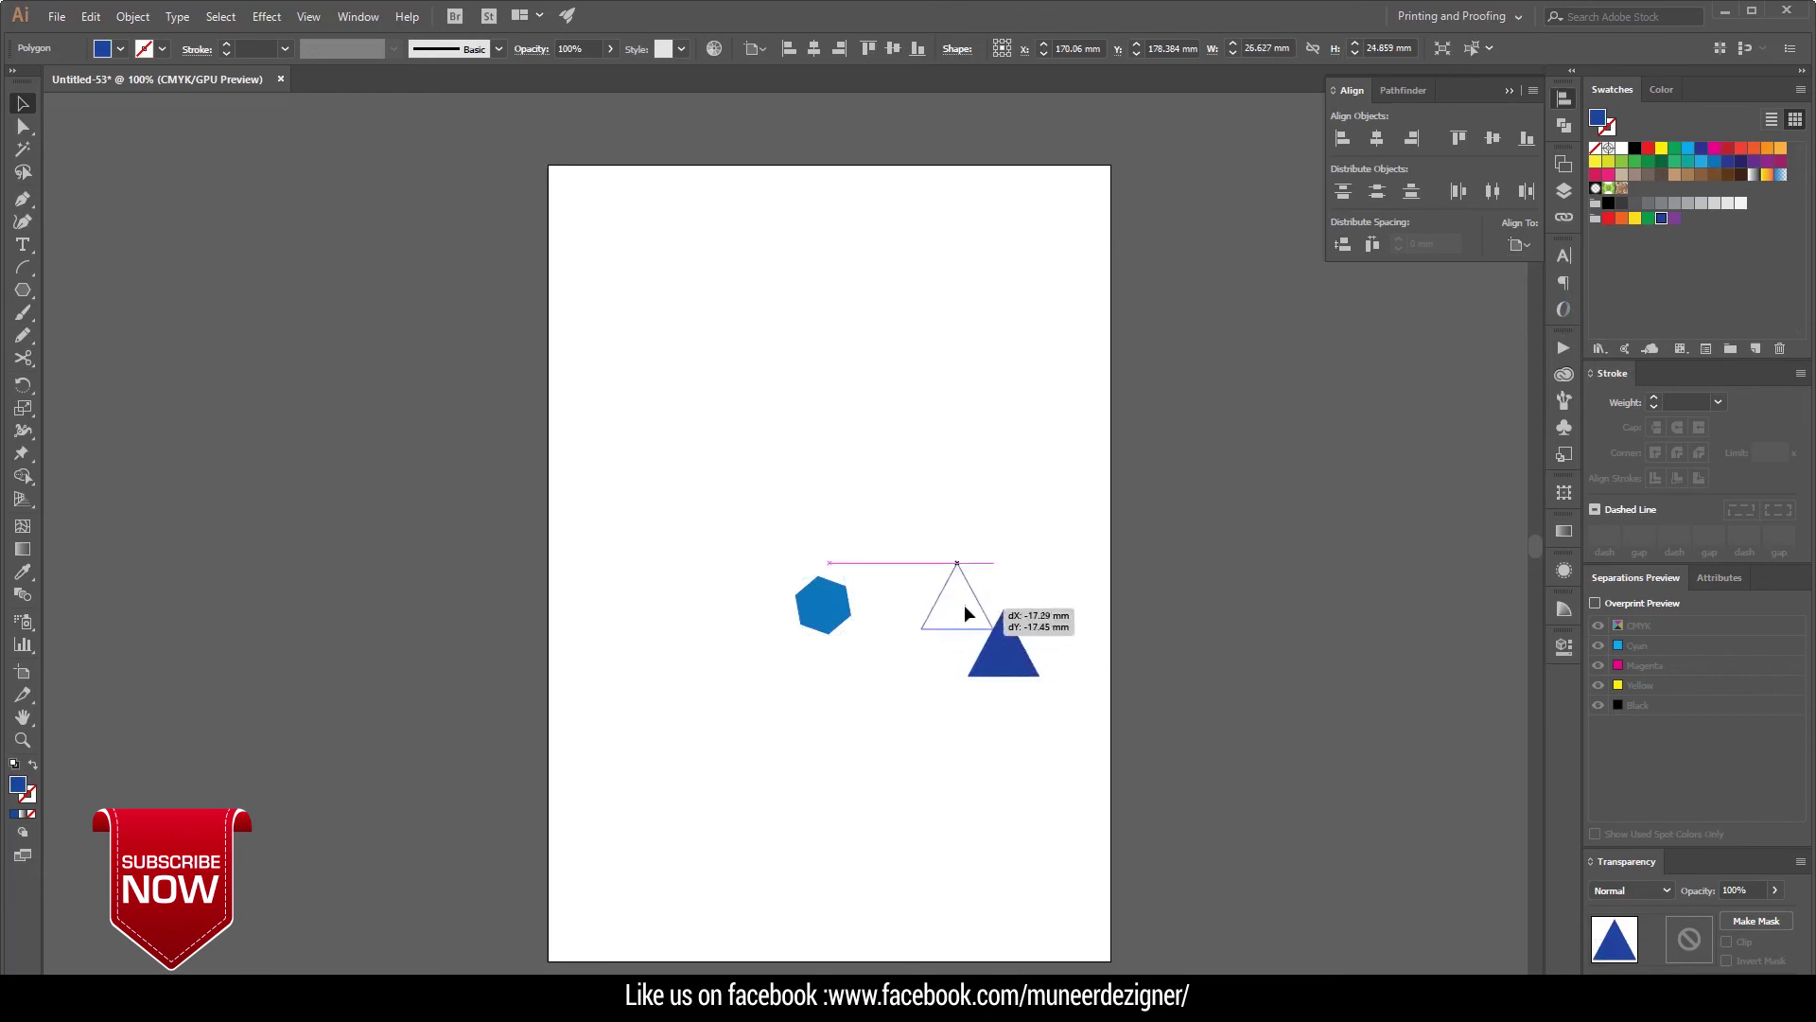
{"action": "left_click", "coordinate": [1036, 594]}
- Zoom in on the two shapes and marquee-select both
{"action": "left_click", "coordinate": [23, 739]}
{"action": "left_click", "coordinate": [936, 631]}
{"action": "left_click", "coordinate": [22, 104]}
{"action": "left_click_drag", "start_coordinate": [325, 314], "coordinate": [957, 685]}
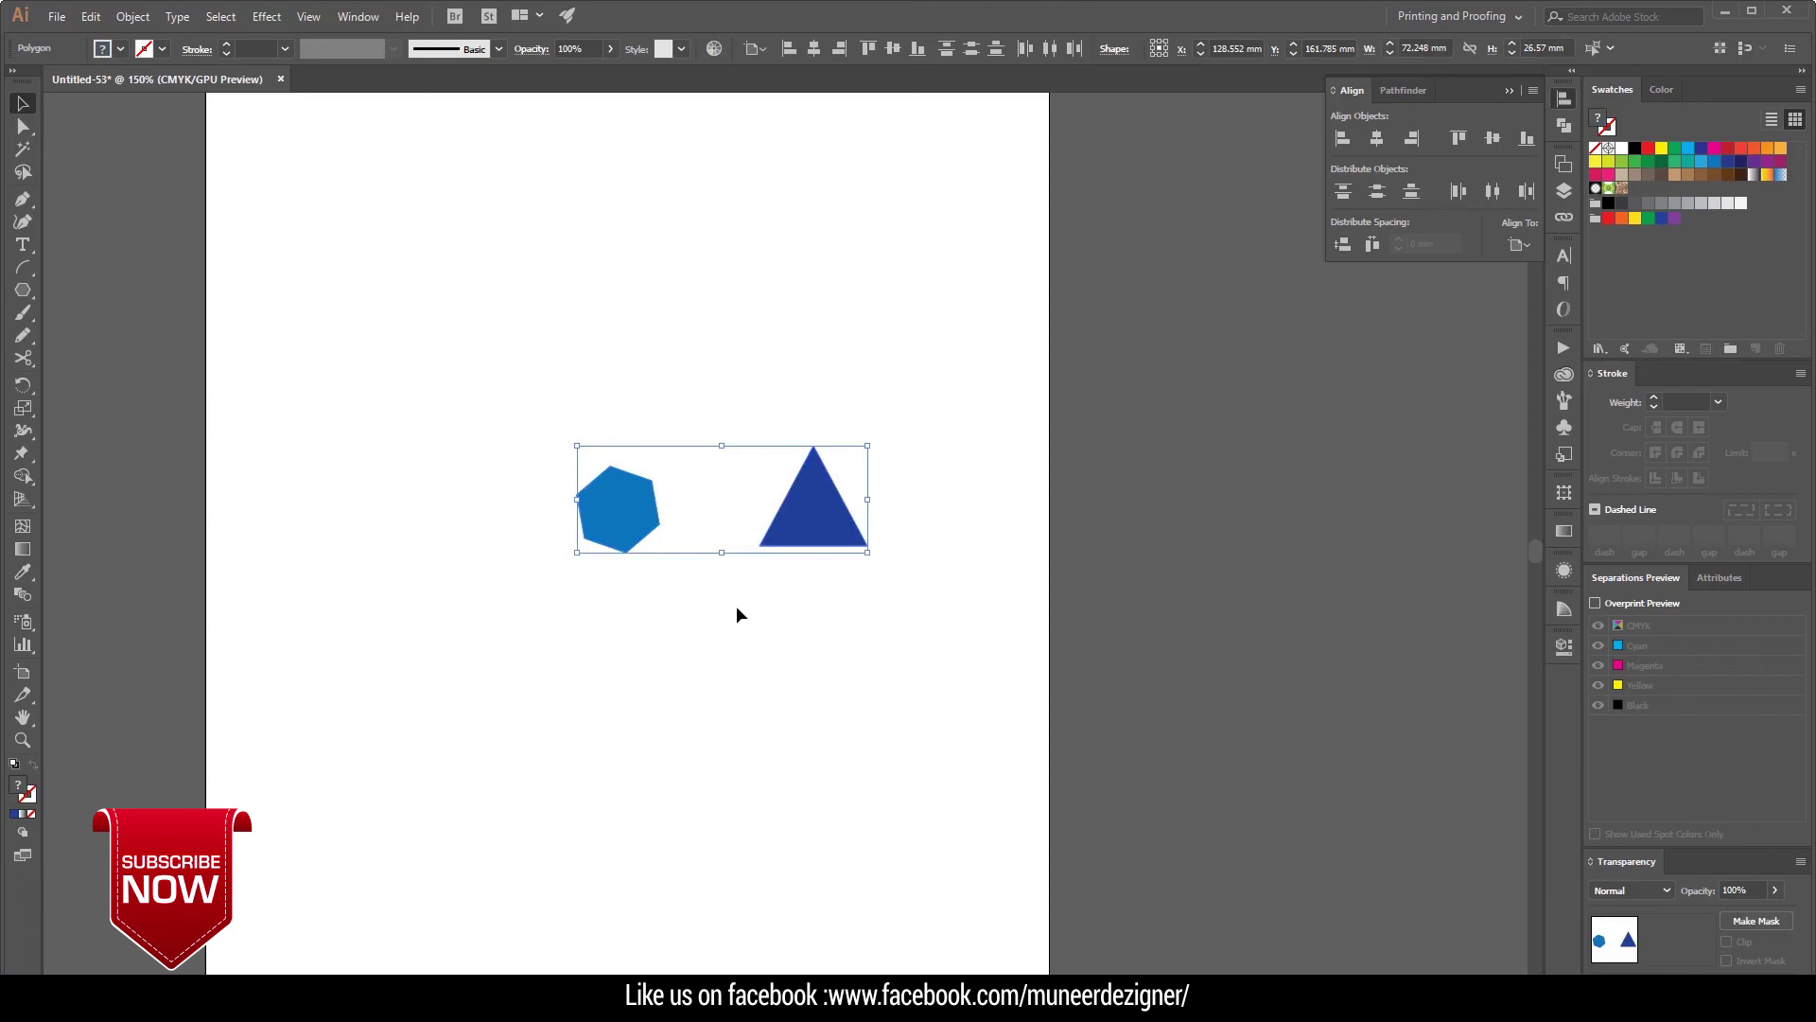
- Reselect the hexagon and triangle together, then set the hexagon as the key object
{"action": "key", "text": "a"}
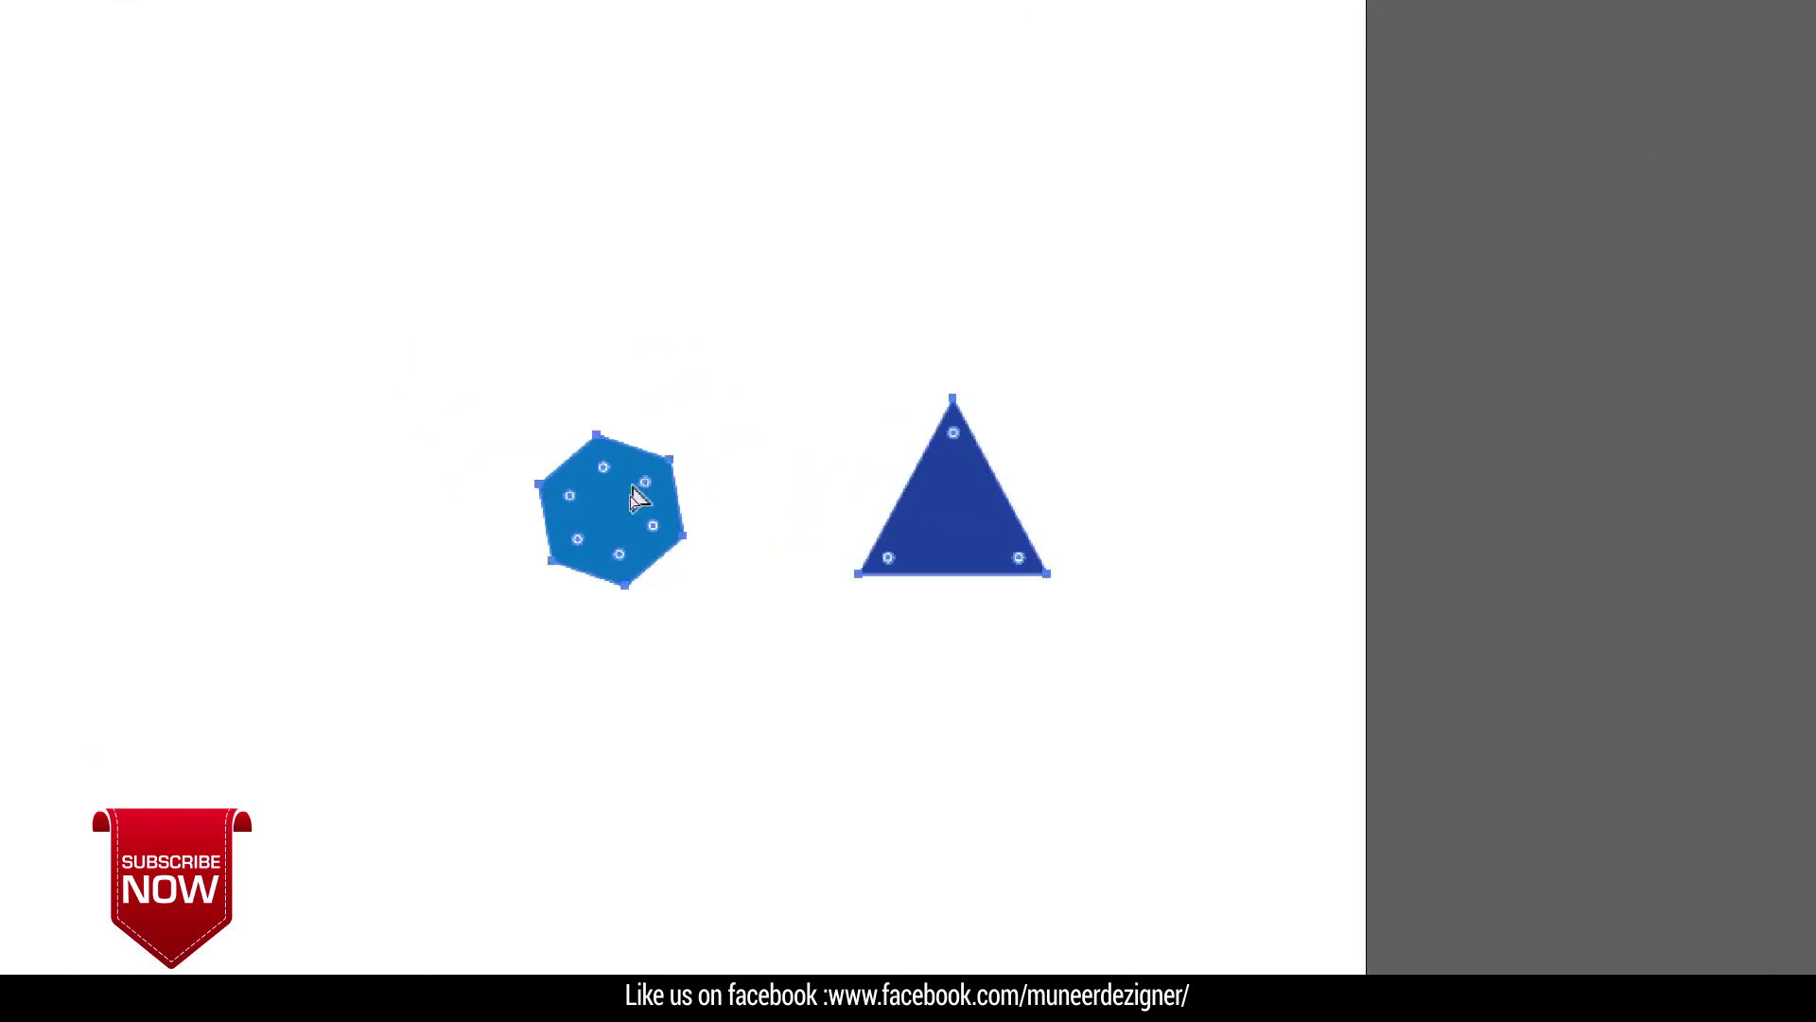
{"action": "left_click", "coordinate": [781, 506]}
{"action": "key", "text": "ctrl+a"}
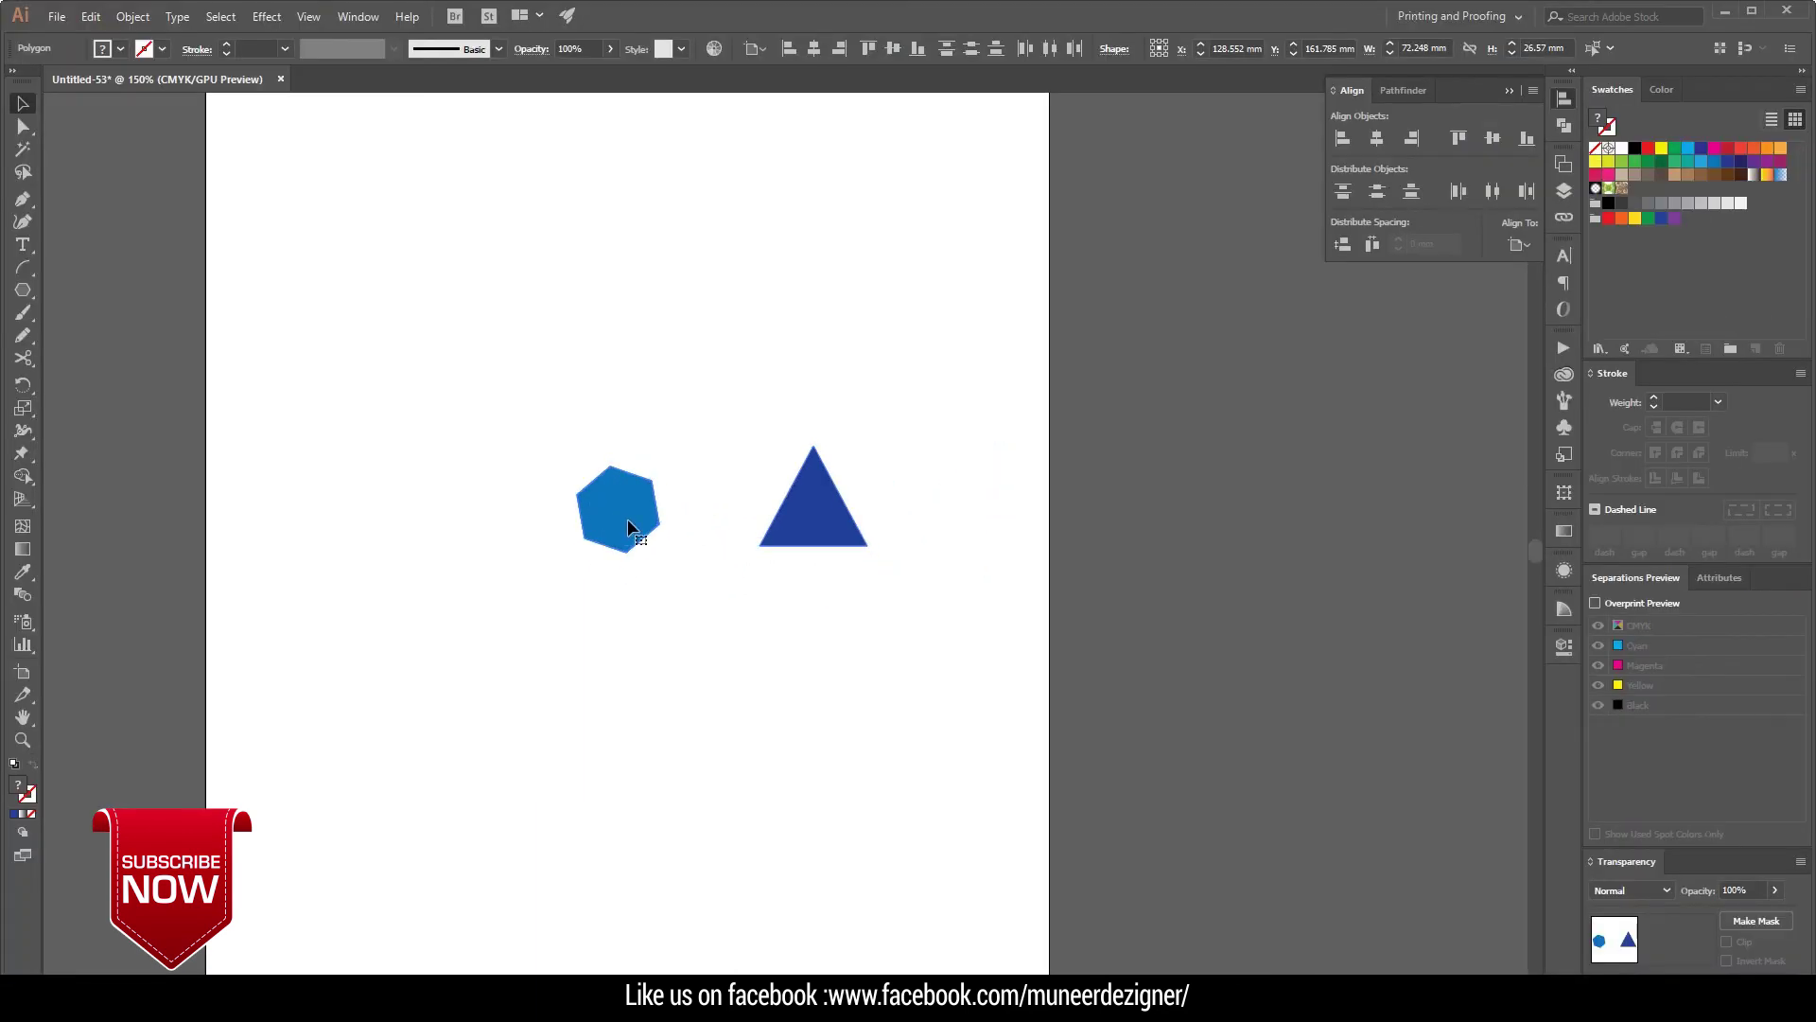
{"action": "left_click_drag", "start_coordinate": [478, 383], "coordinate": [978, 615]}
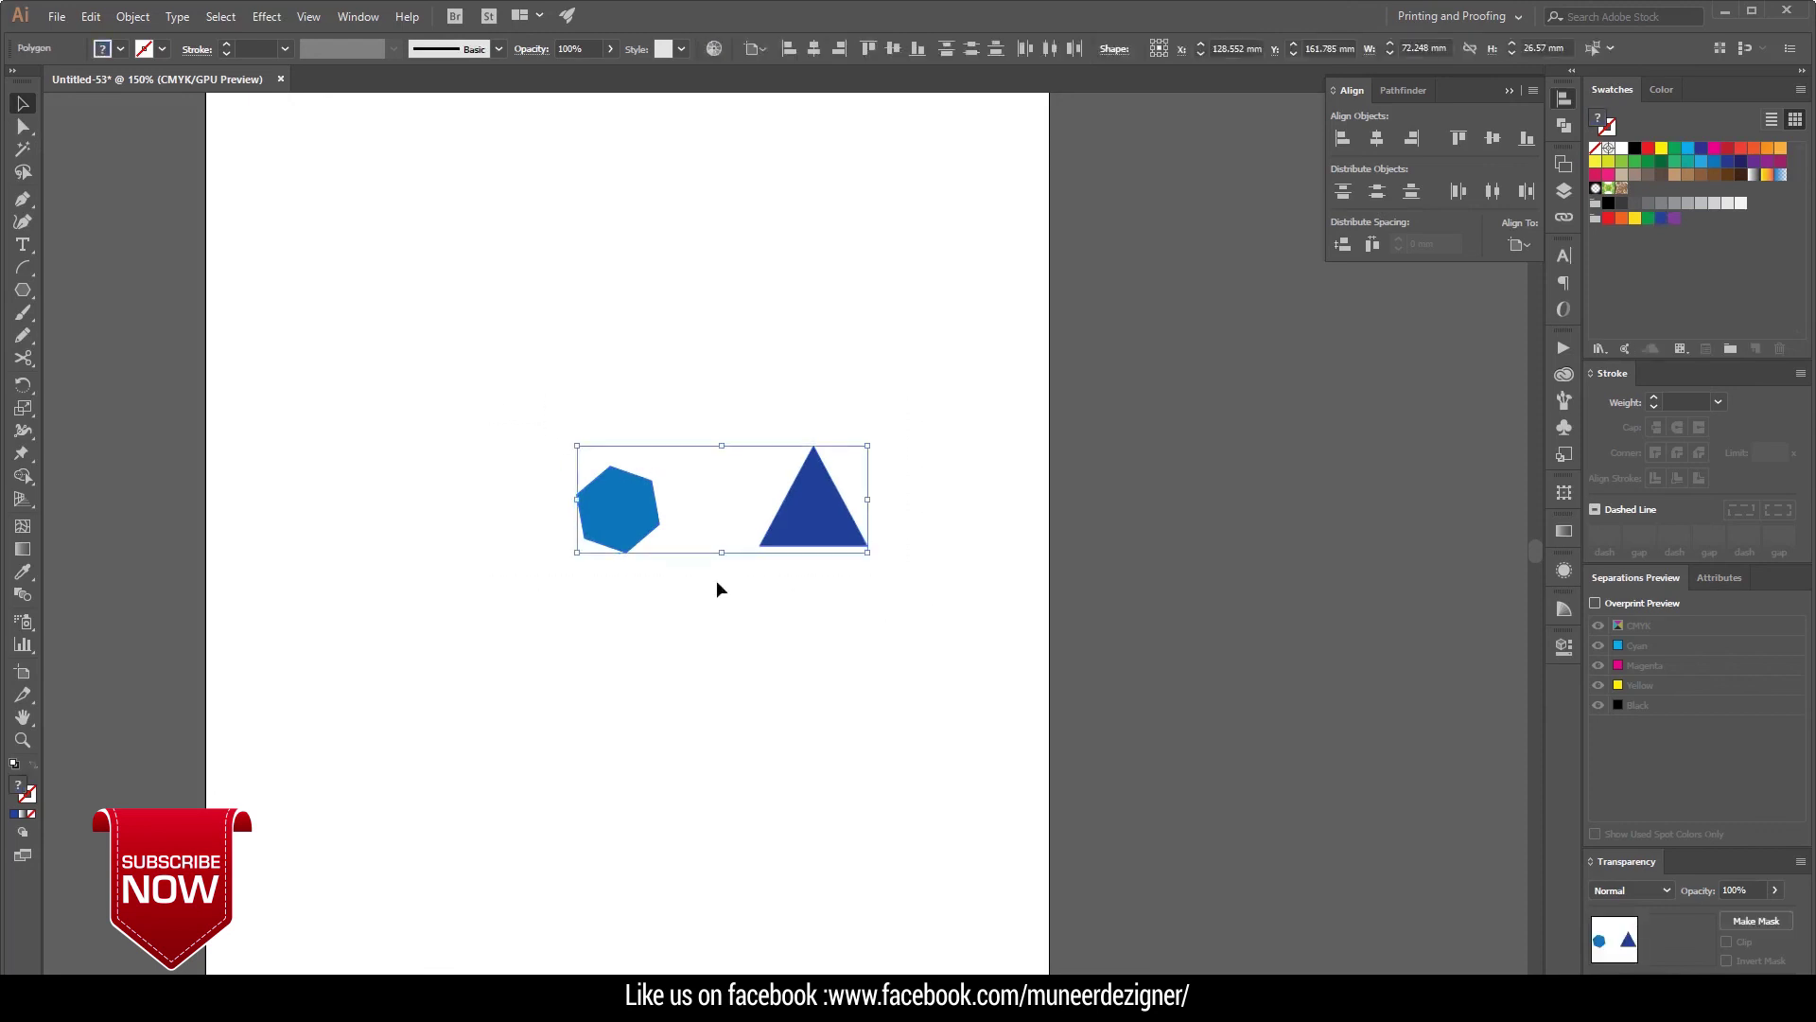
{"action": "left_click", "coordinate": [630, 518]}
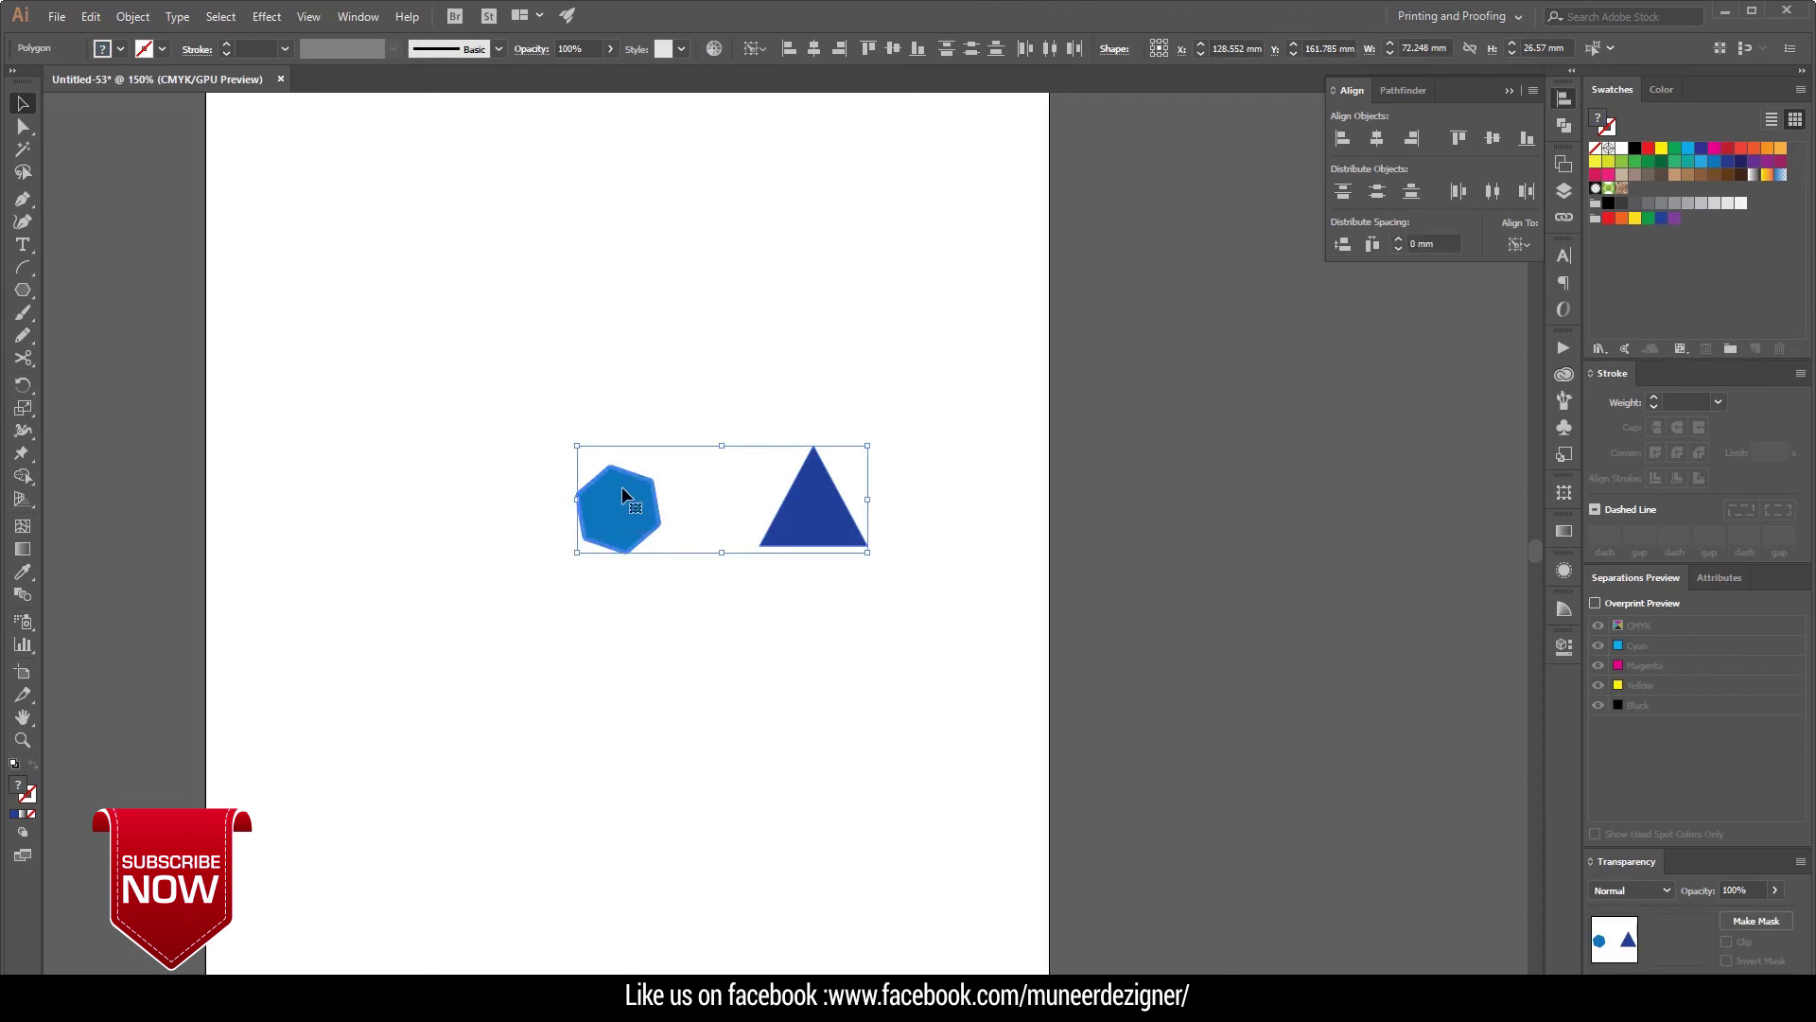
{"action": "left_click", "coordinate": [624, 526]}
- Align the triangle to the key hexagon: left, vertical center, bottom, horizontal center, vertical distribute center
{"action": "left_click", "coordinate": [1532, 243]}
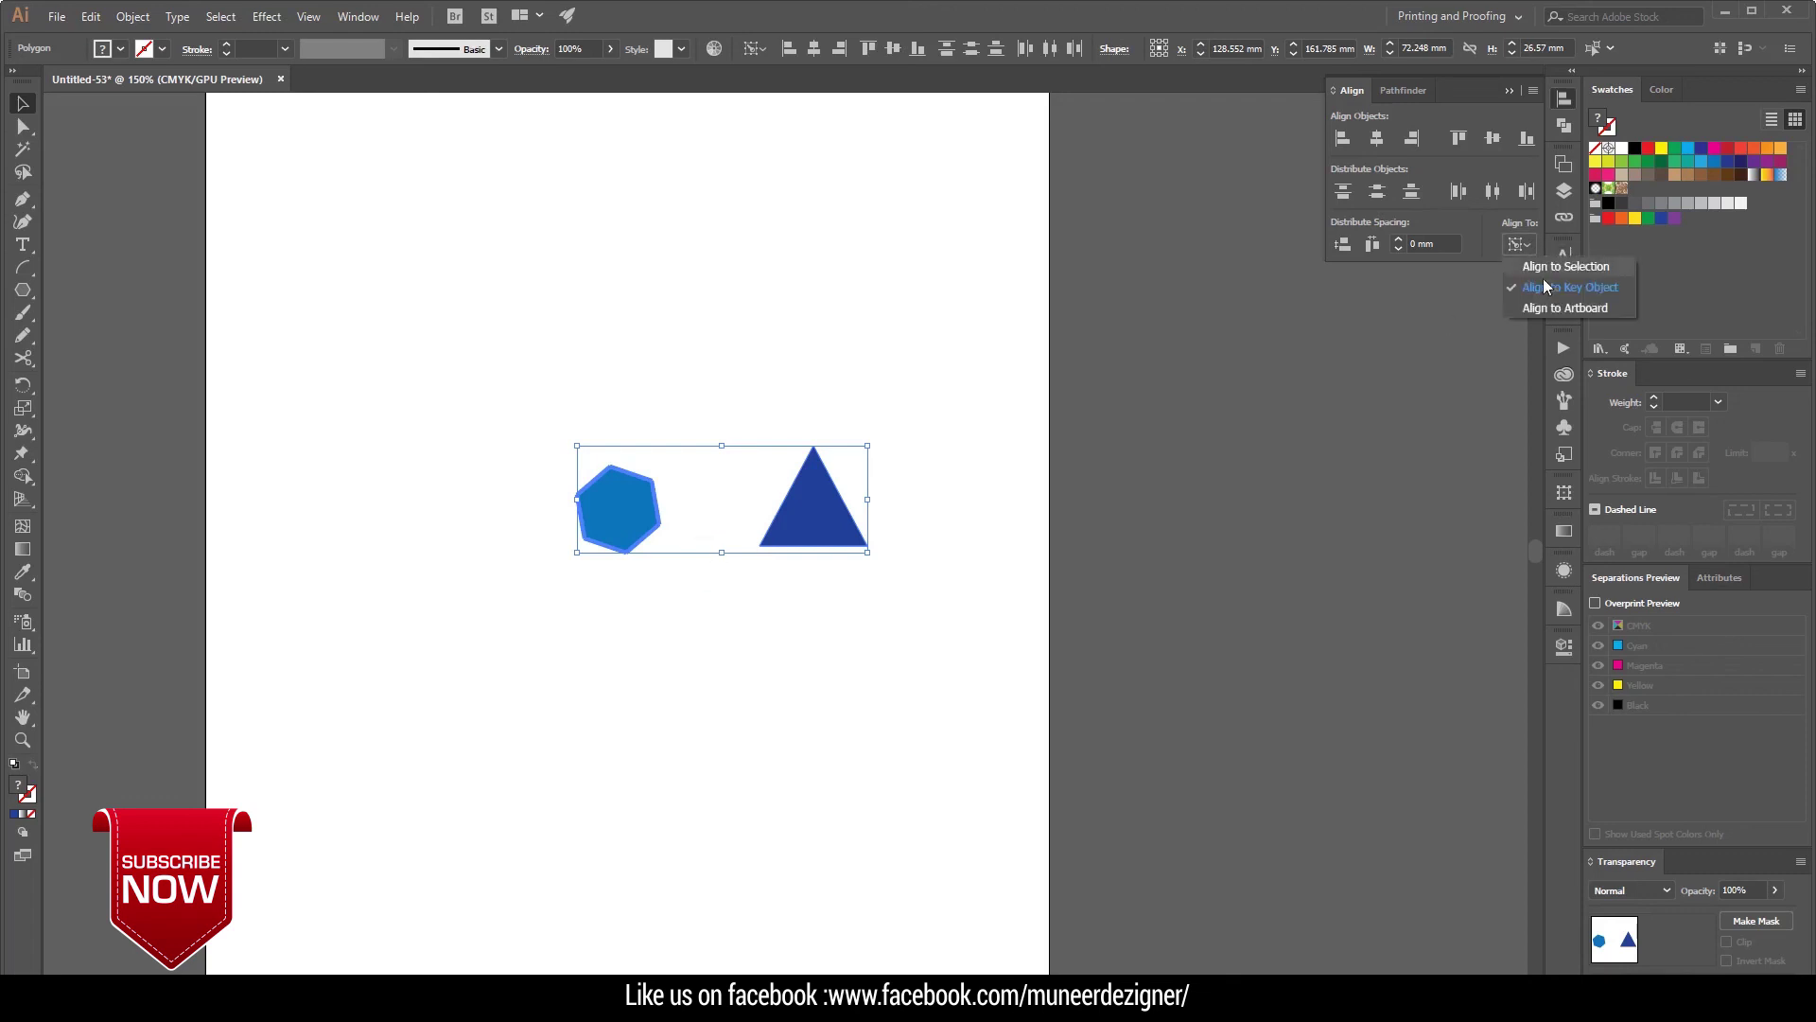
{"action": "left_click", "coordinate": [634, 519]}
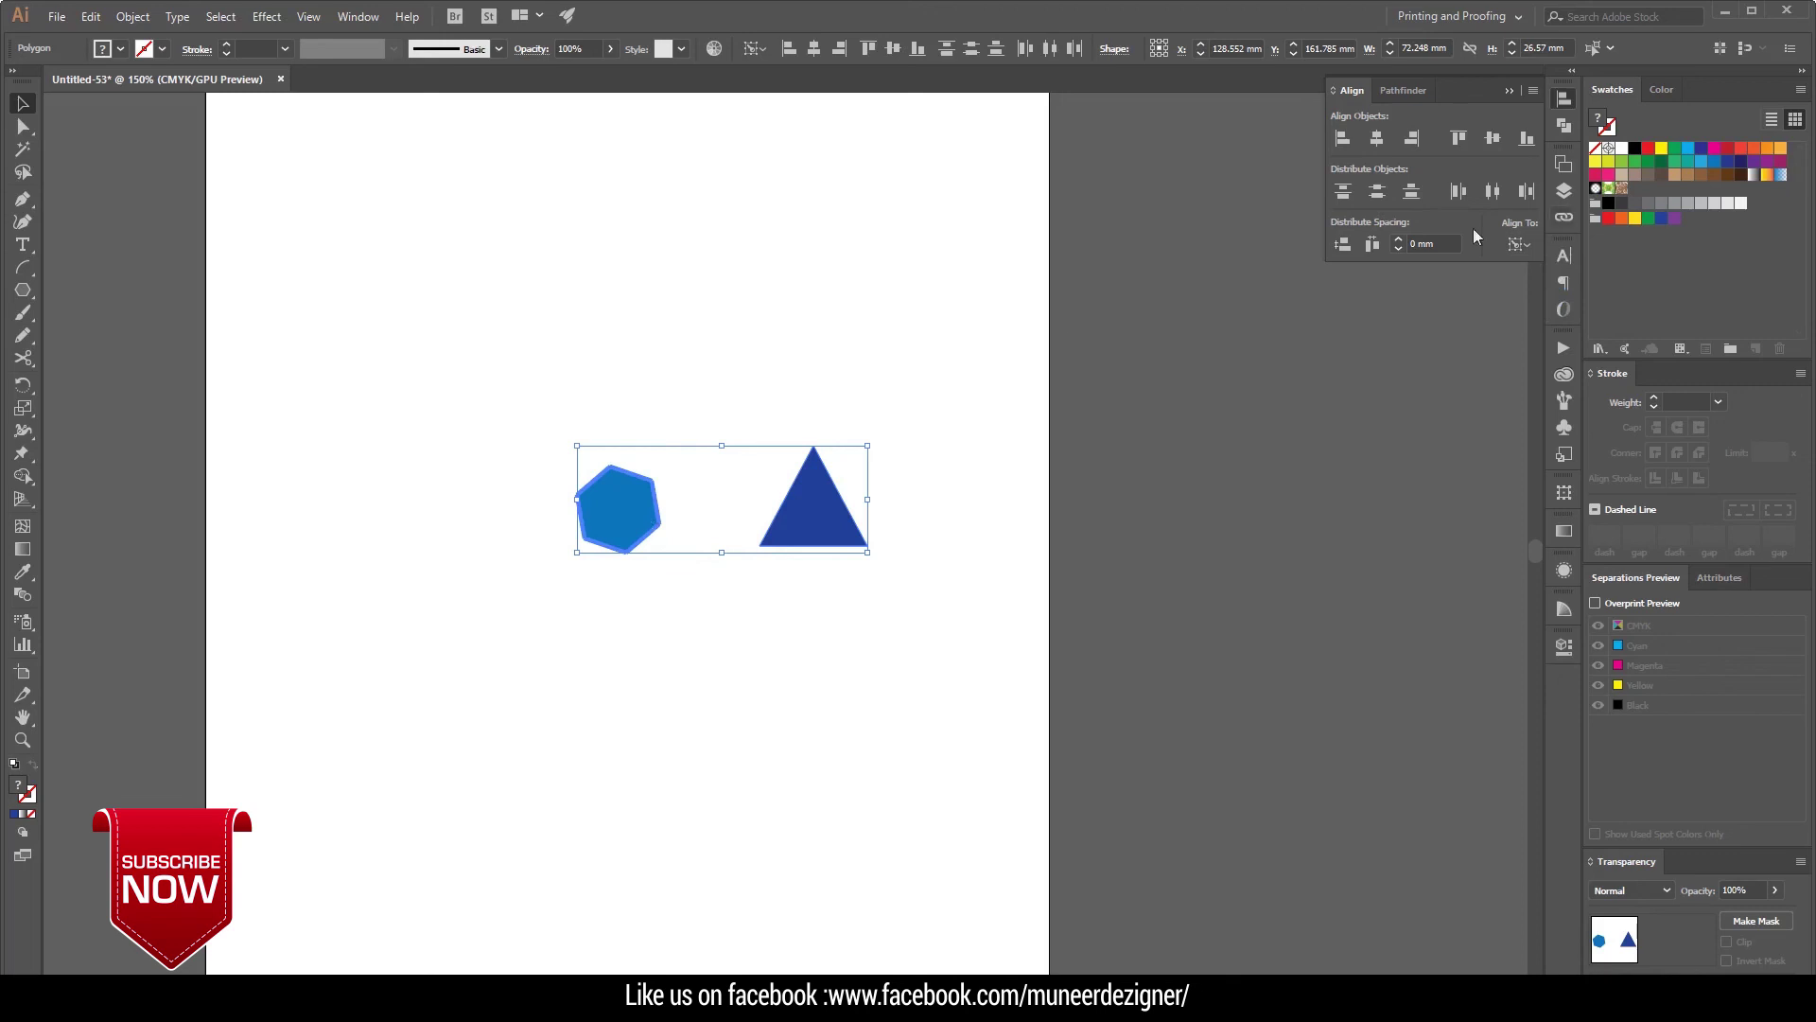
{"action": "left_click", "coordinate": [1340, 139]}
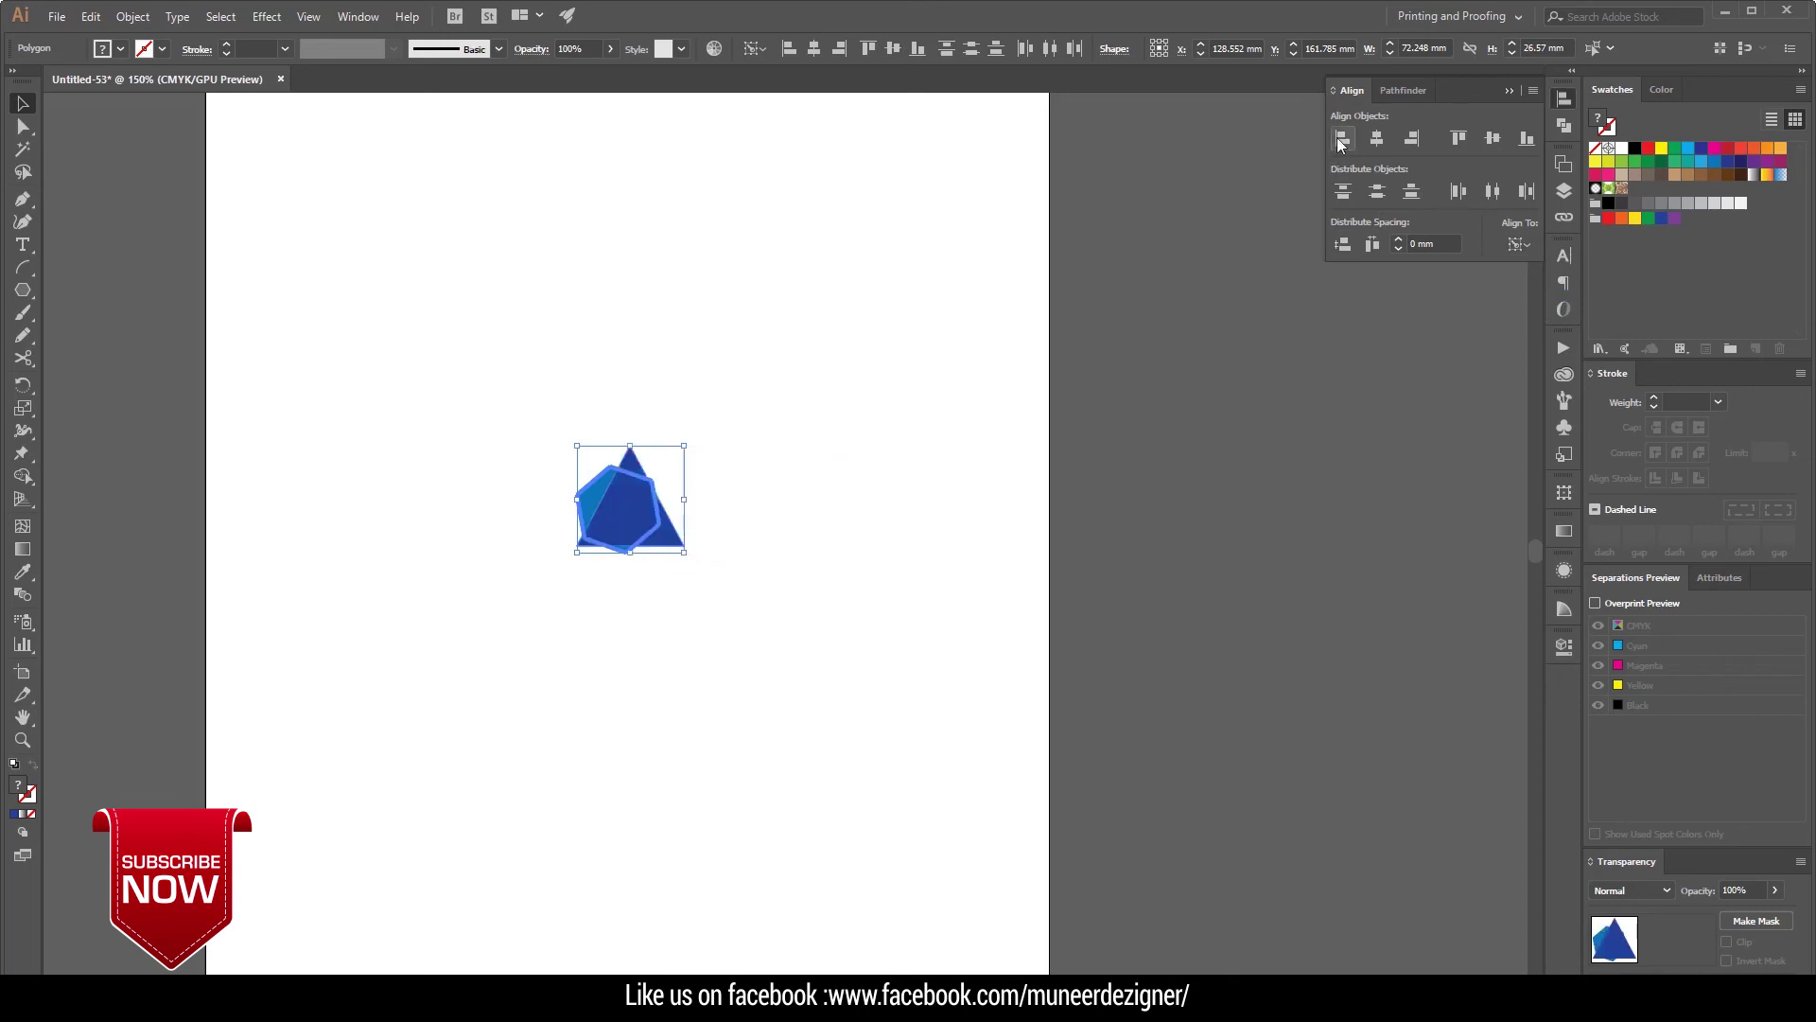
{"action": "left_click", "coordinate": [1491, 139]}
{"action": "left_click", "coordinate": [1526, 139]}
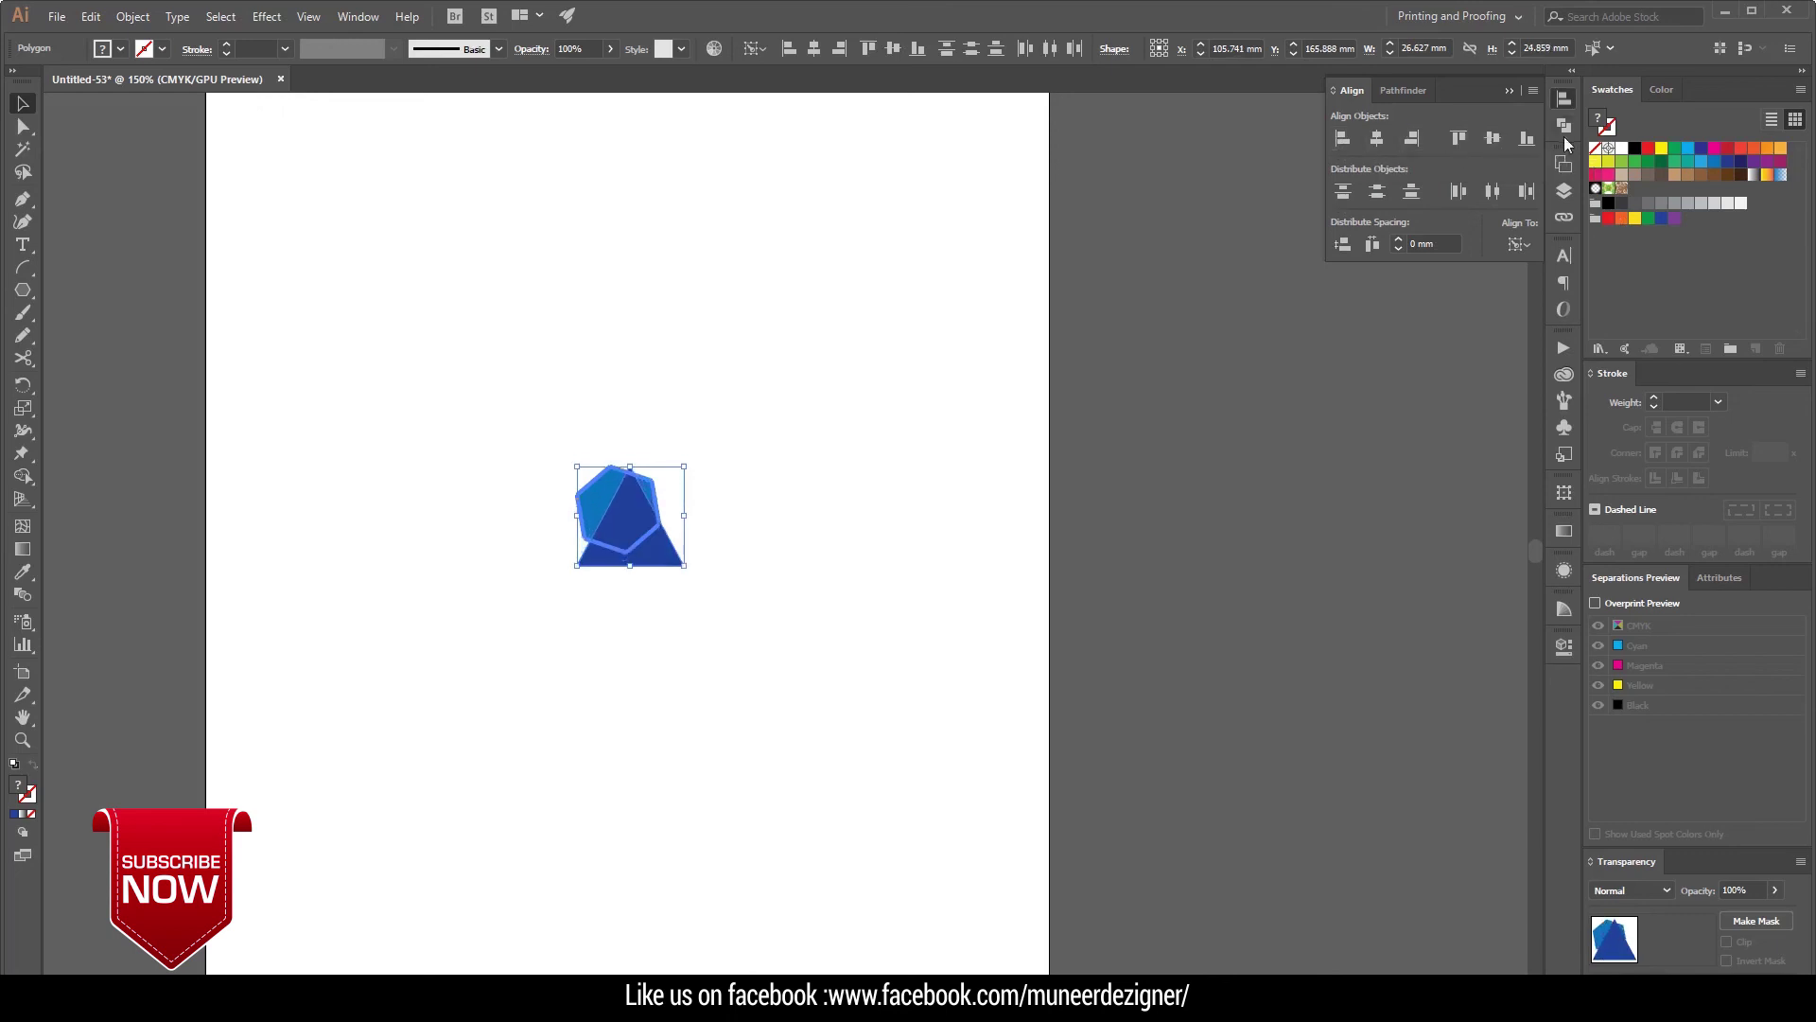
{"action": "left_click", "coordinate": [1526, 141]}
{"action": "left_click", "coordinate": [1485, 190]}
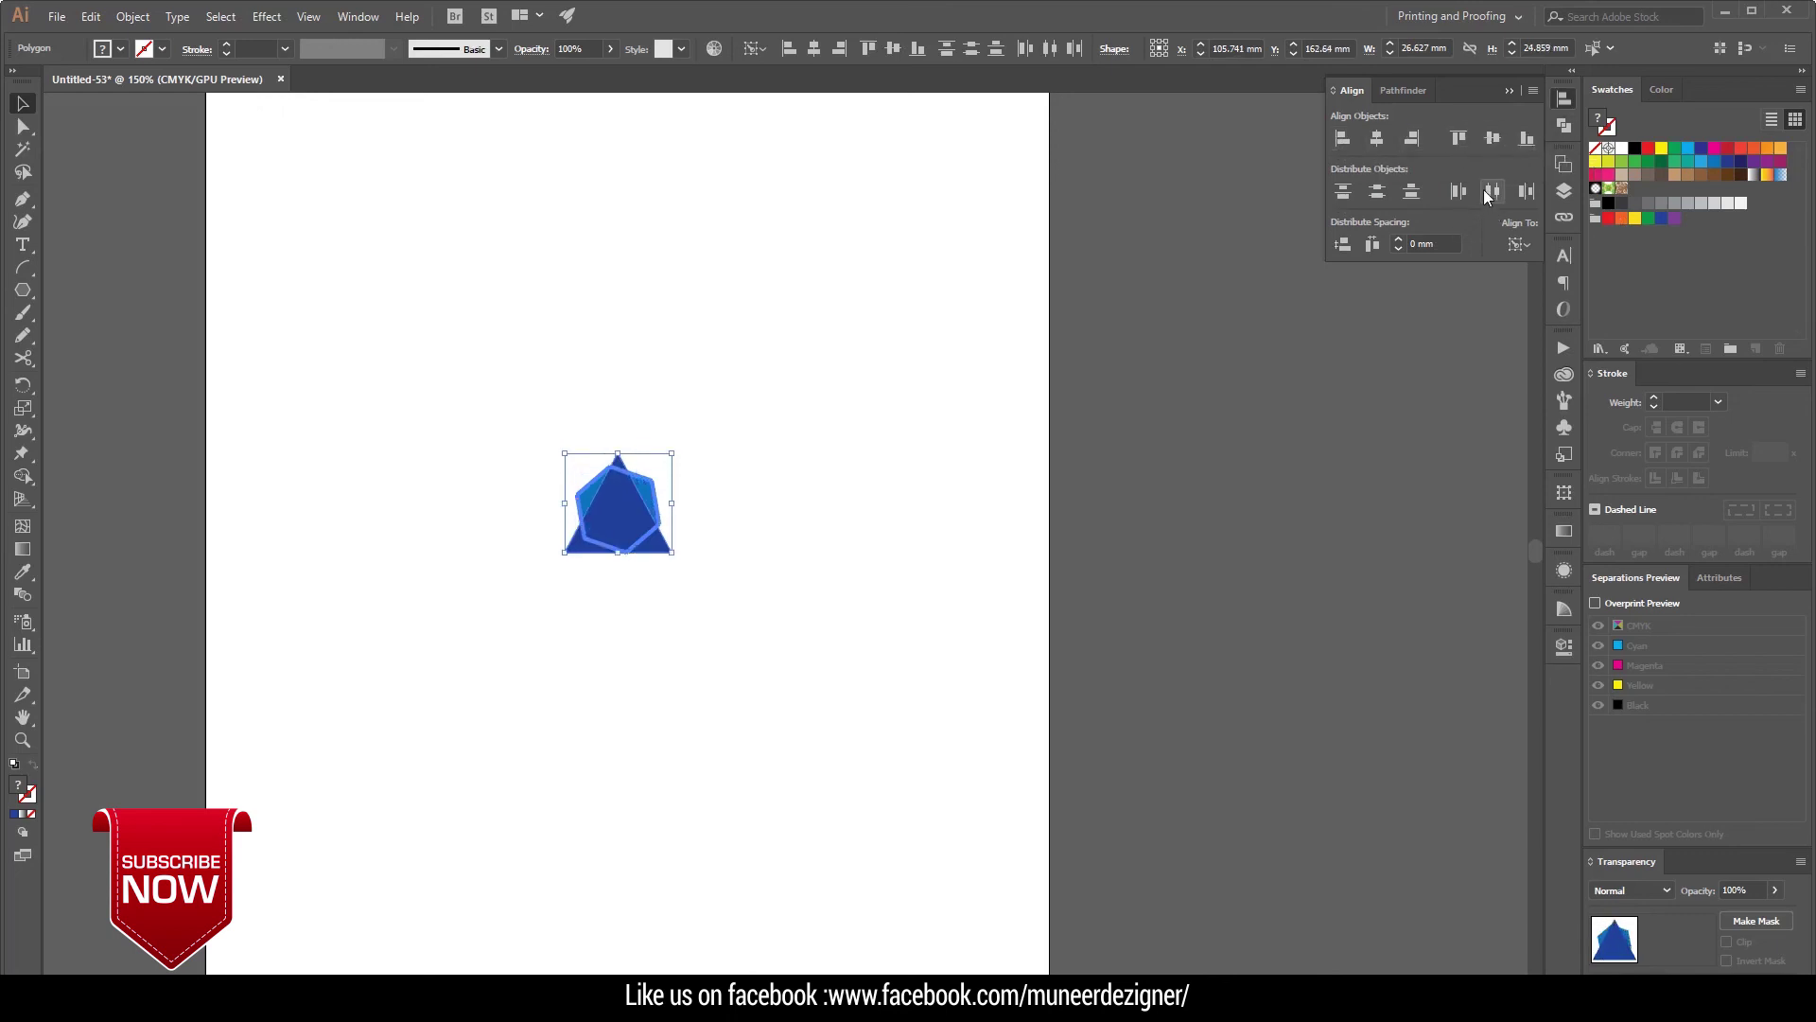
{"action": "left_click", "coordinate": [1379, 193]}
{"action": "left_click", "coordinate": [846, 598]}
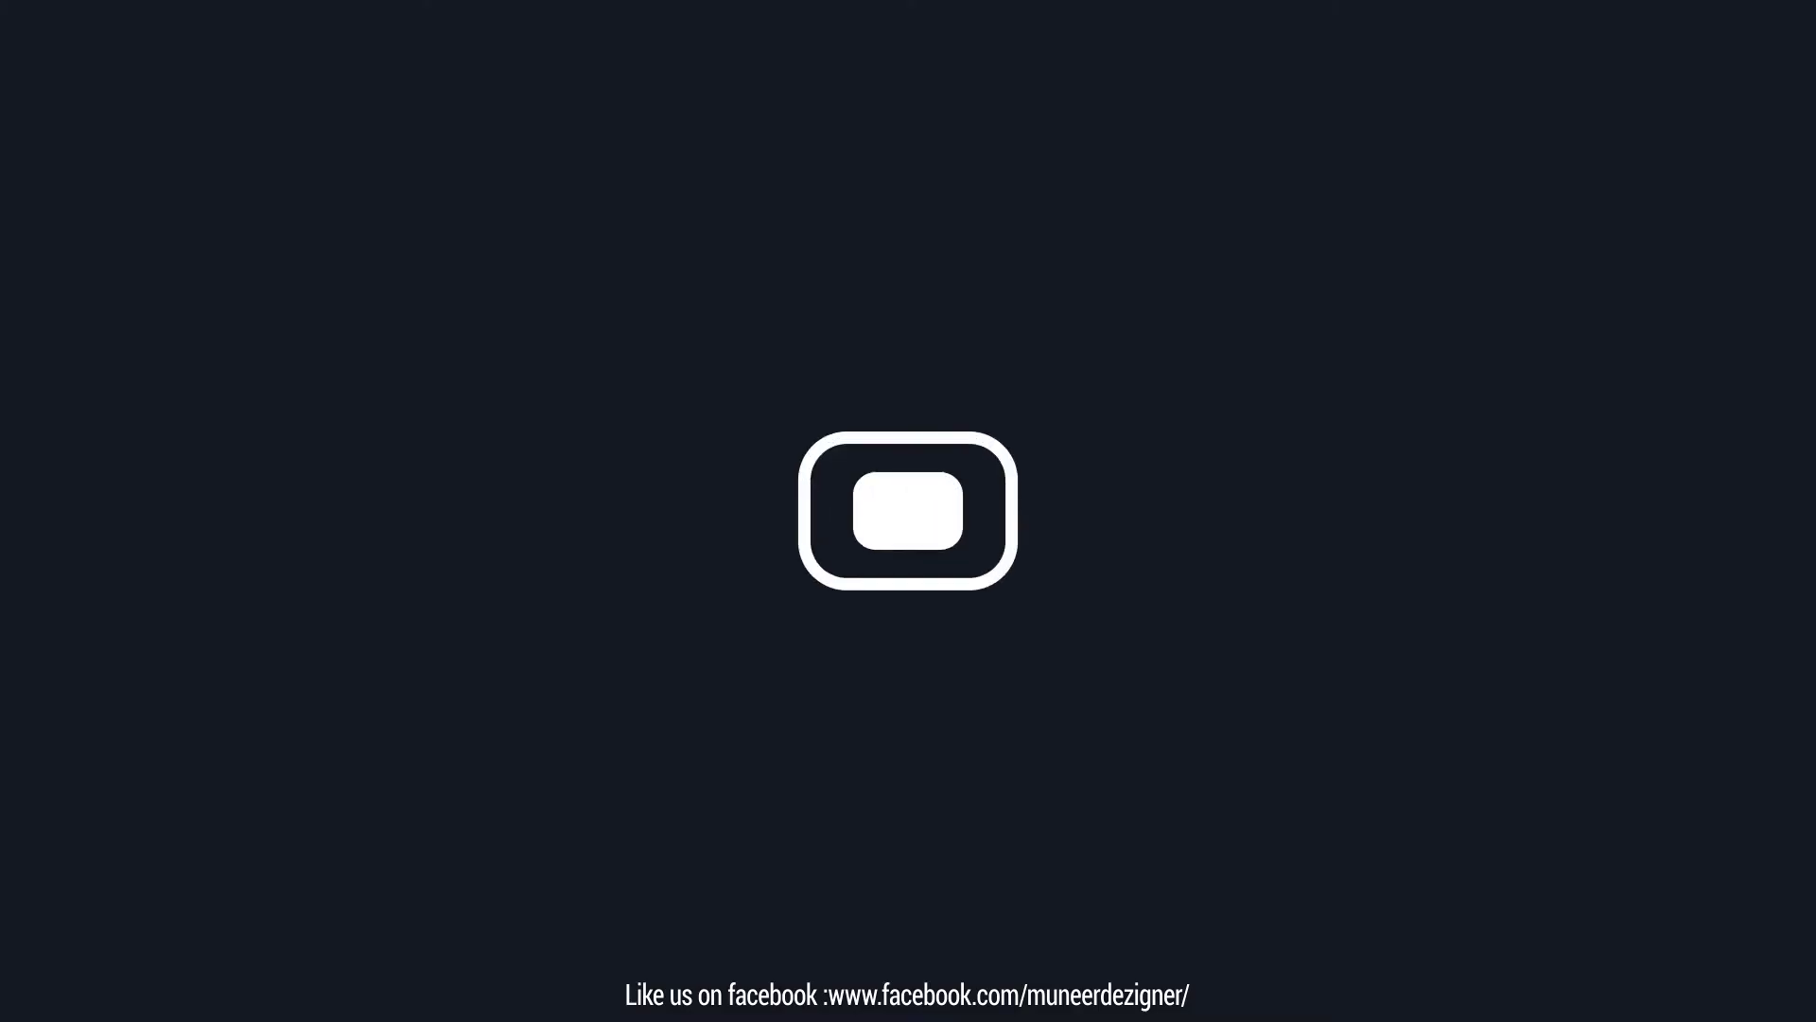